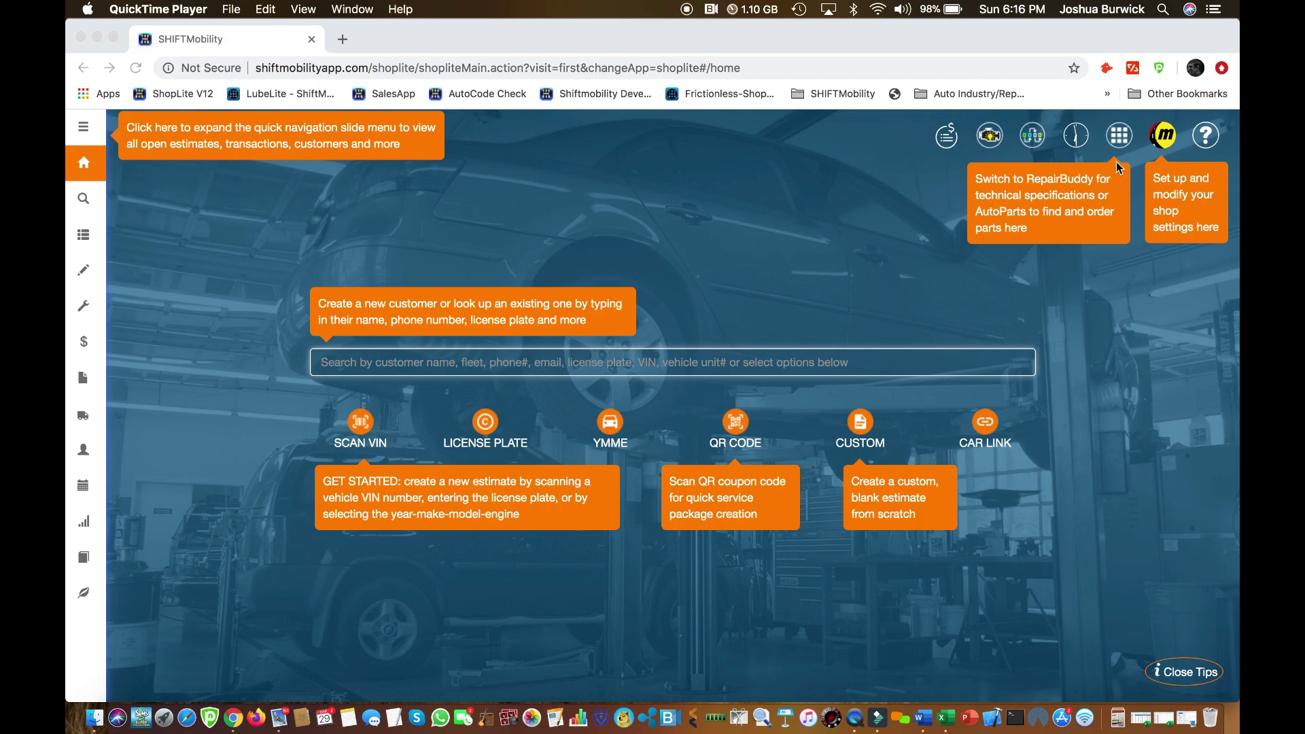
- Dismiss the guidance tips and open the profile panel showing Settings, AUTON Pay ID and Logout
left_click(1117, 135)
left_click(1119, 136)
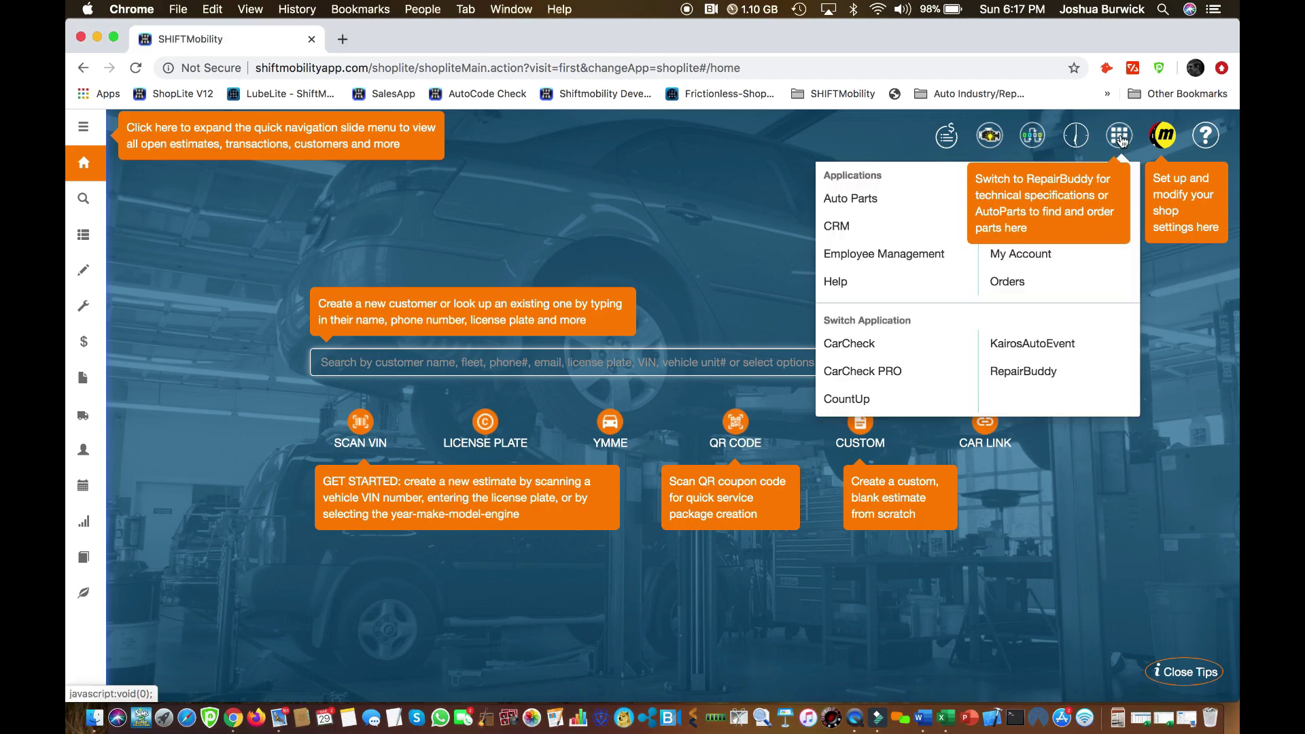
left_click(1185, 681)
left_click(1118, 138)
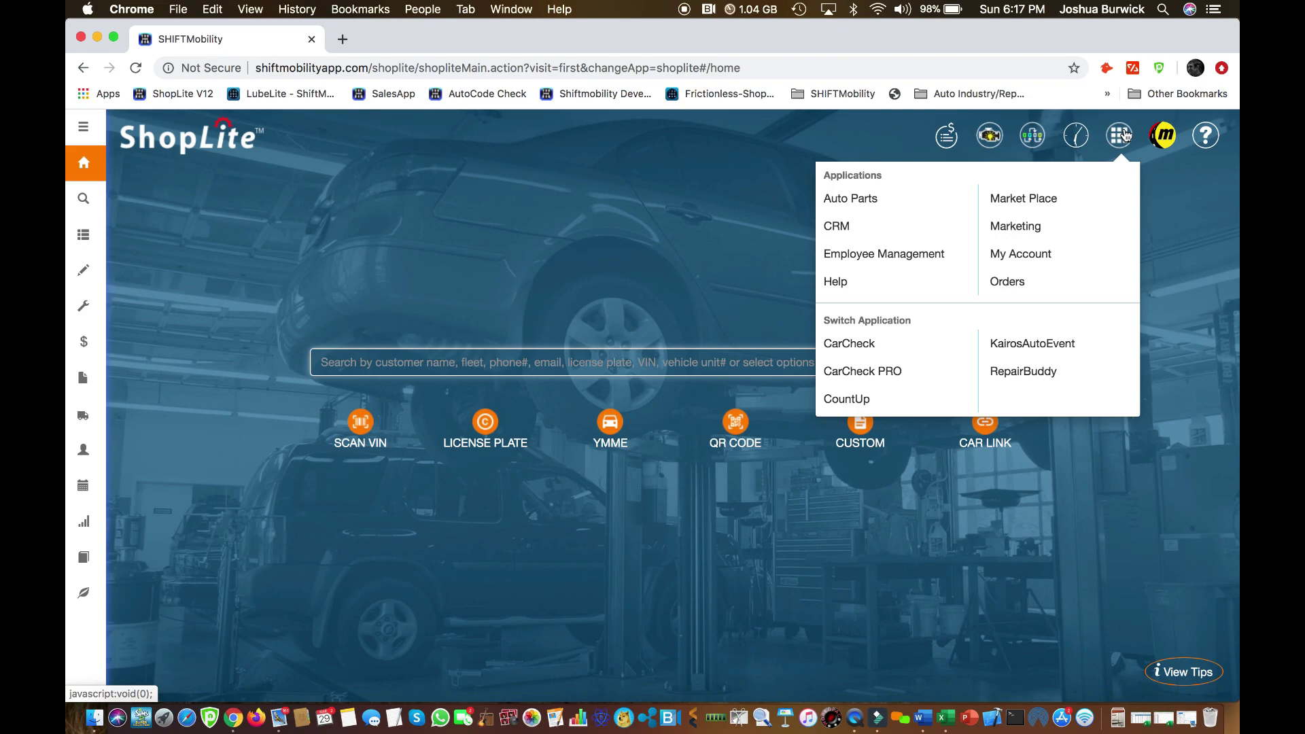
left_click(1165, 137)
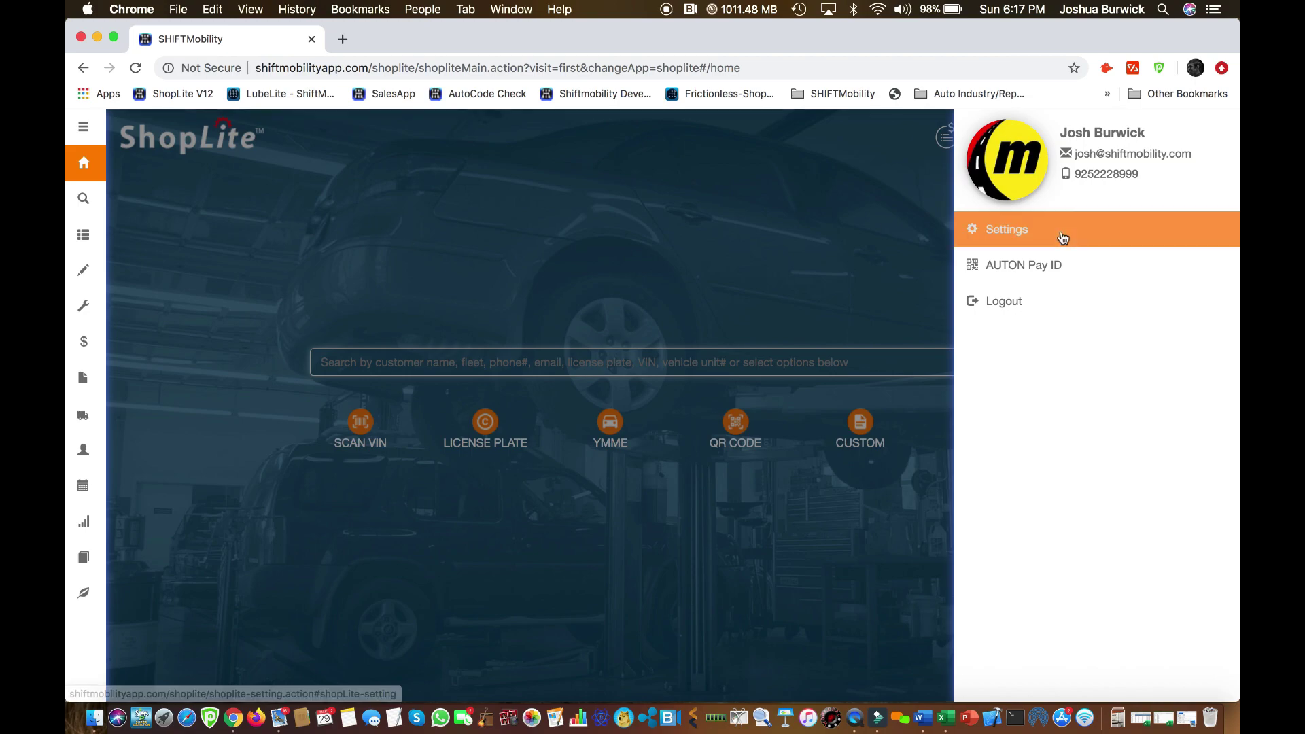
- In account settings, switch the e-signature on Sign-in & Security to Manual
left_click(1039, 239)
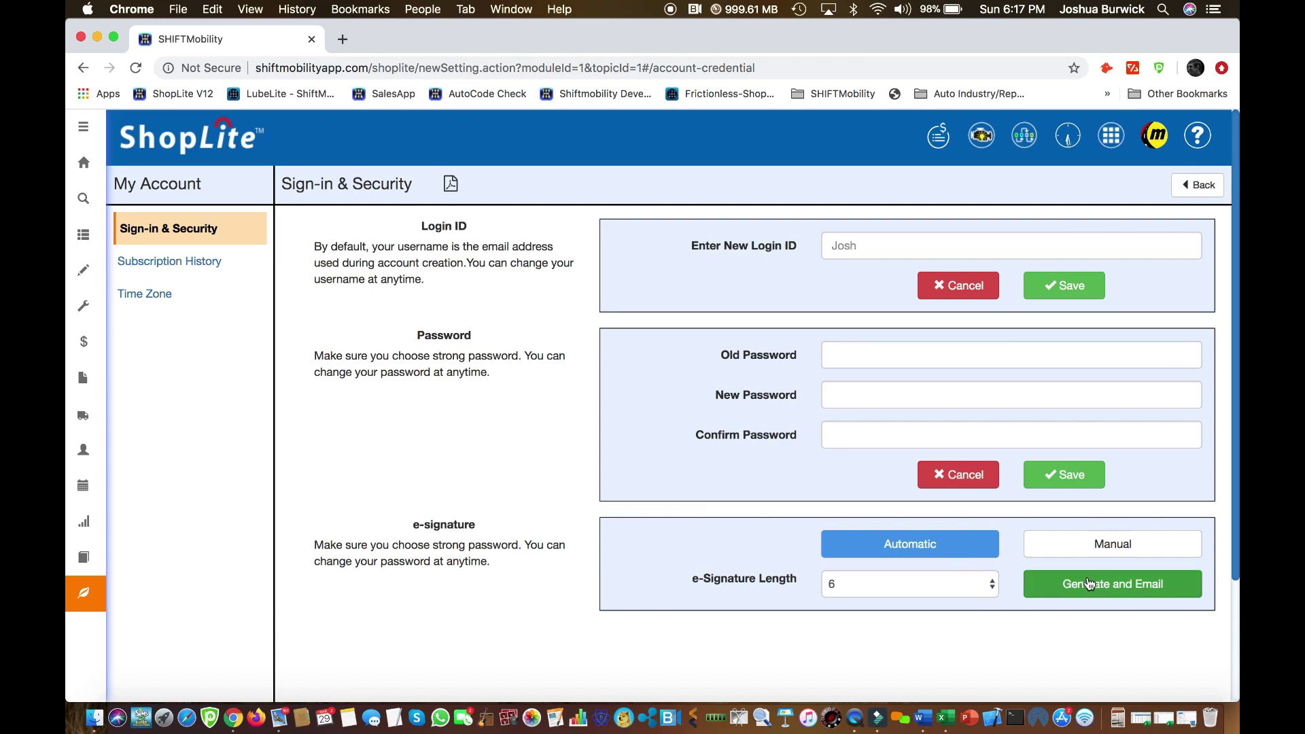
left_click(1110, 545)
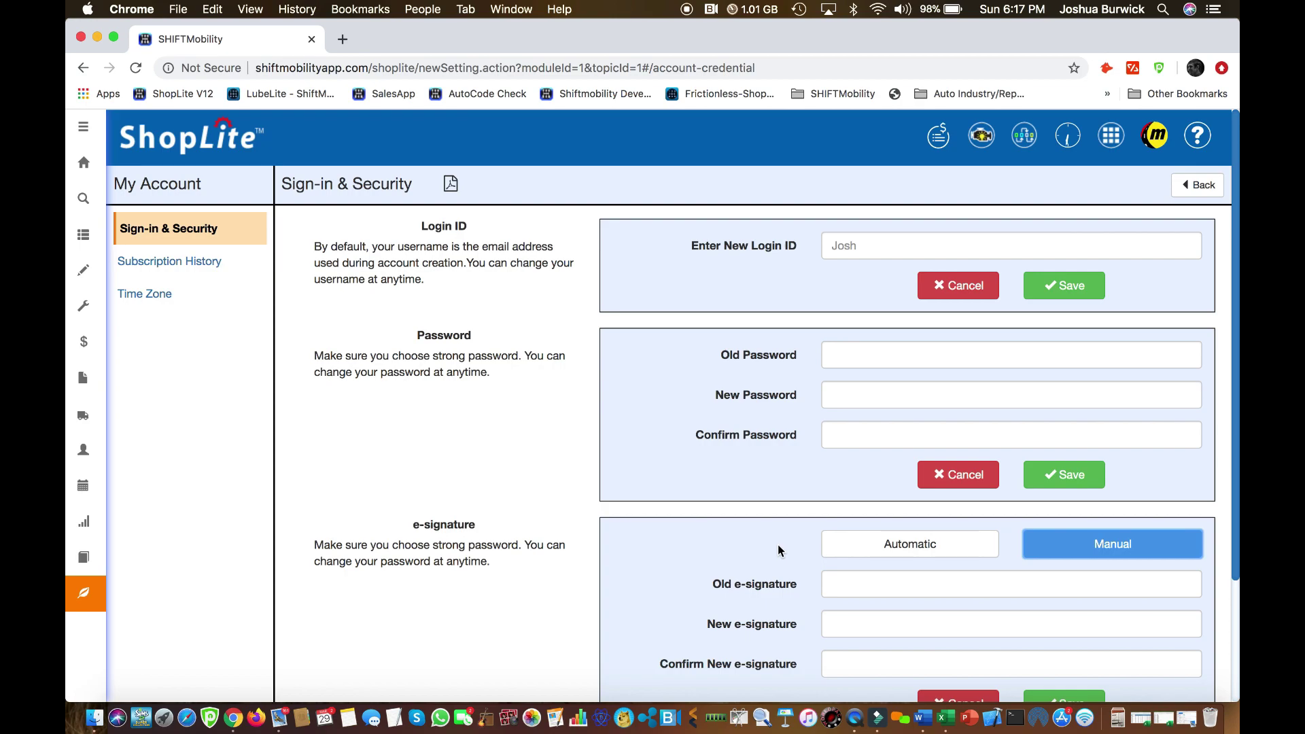
scroll(778, 544, "down", 3)
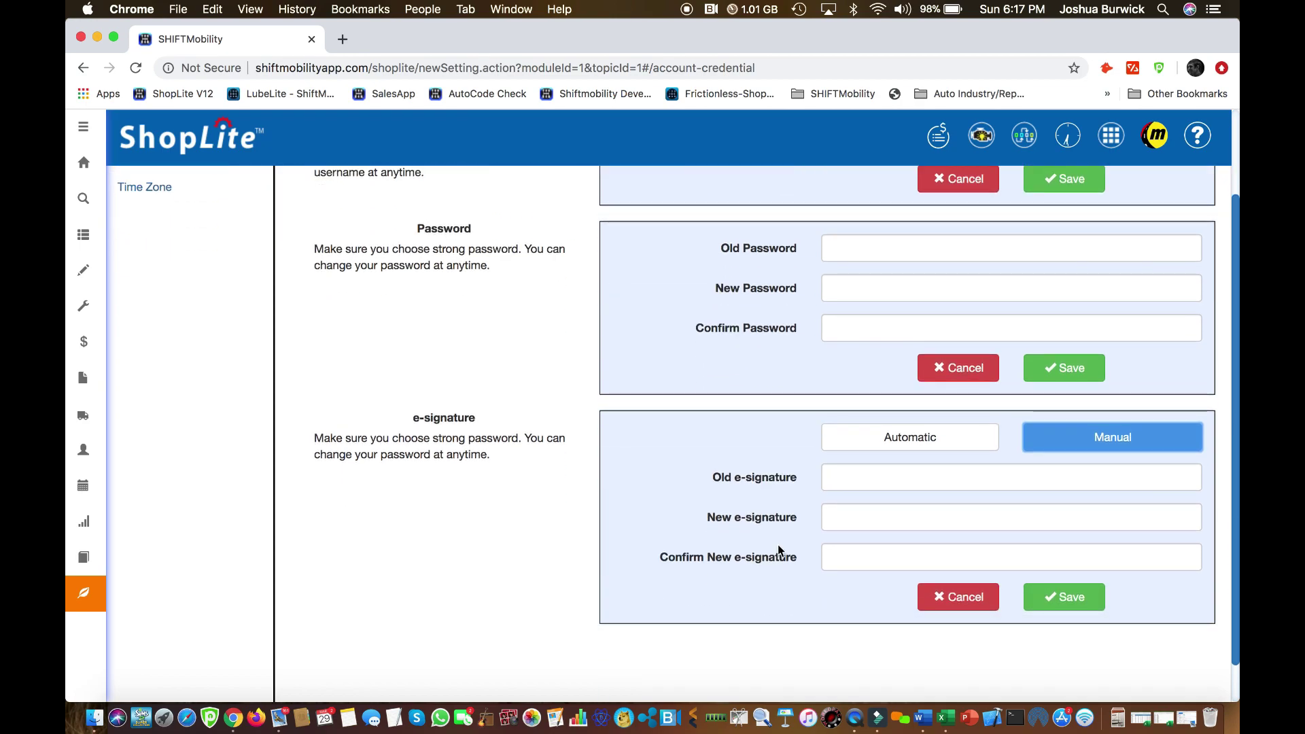
scroll(778, 545, "up", 3)
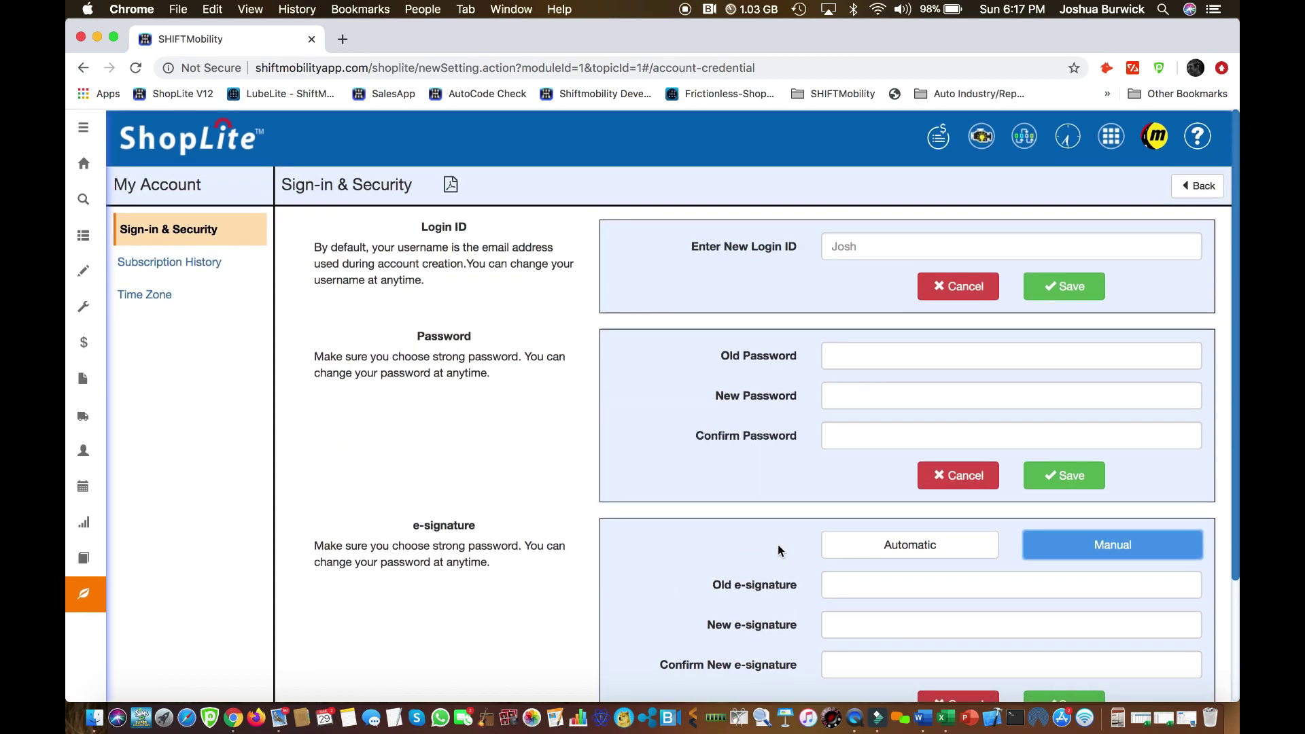
- Save US/Pacific as the account time zone
left_click(155, 293)
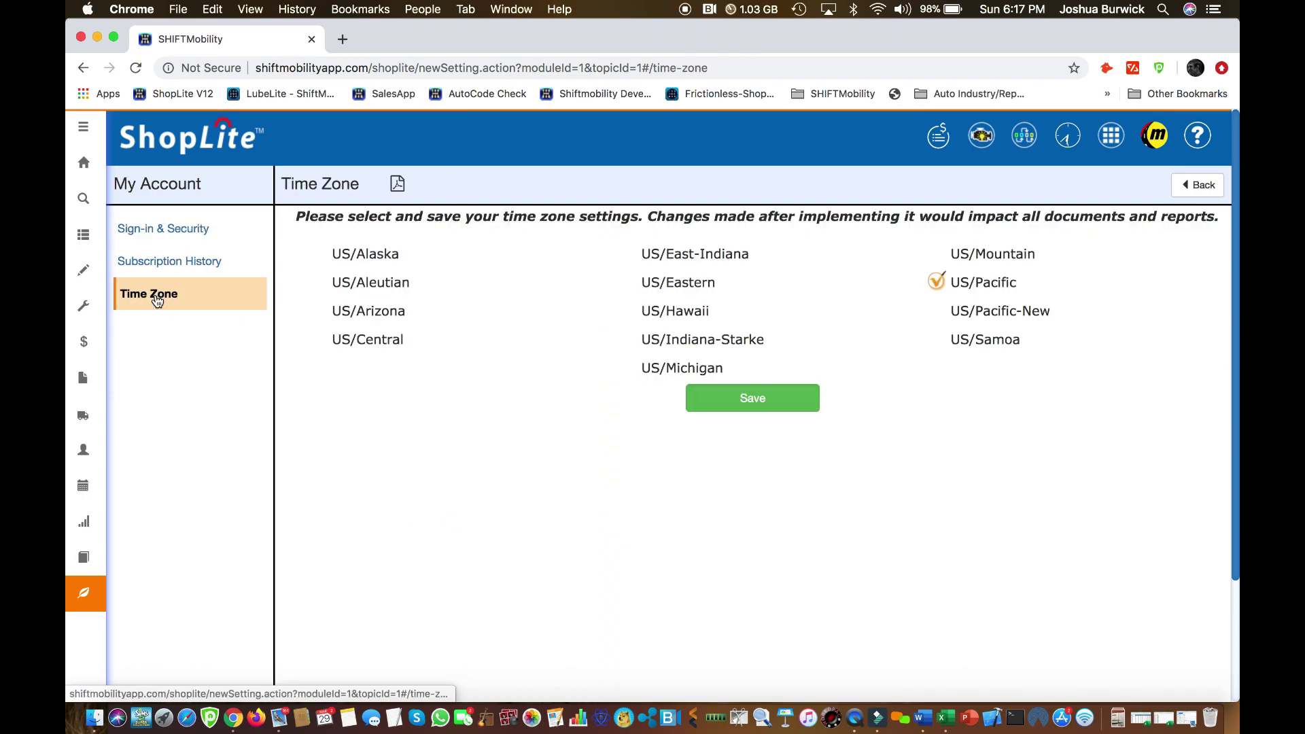
left_click(772, 411)
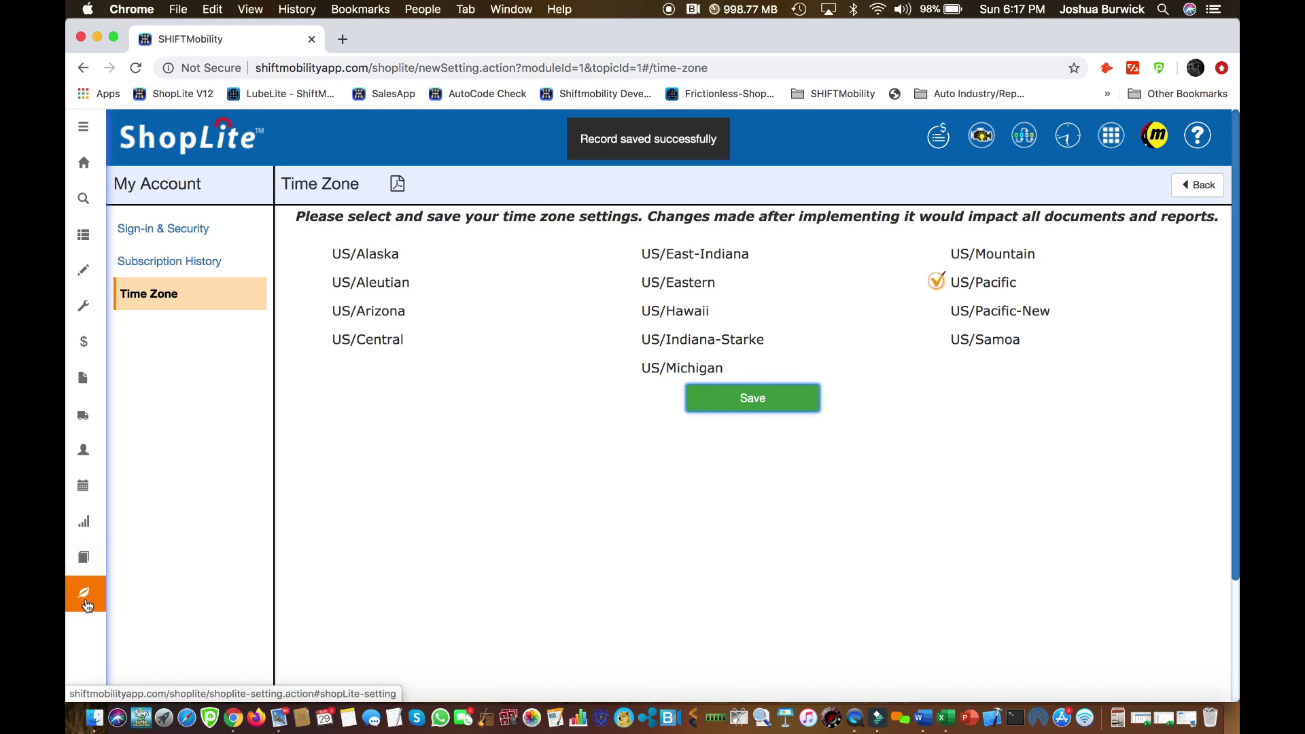
left_click(1198, 185)
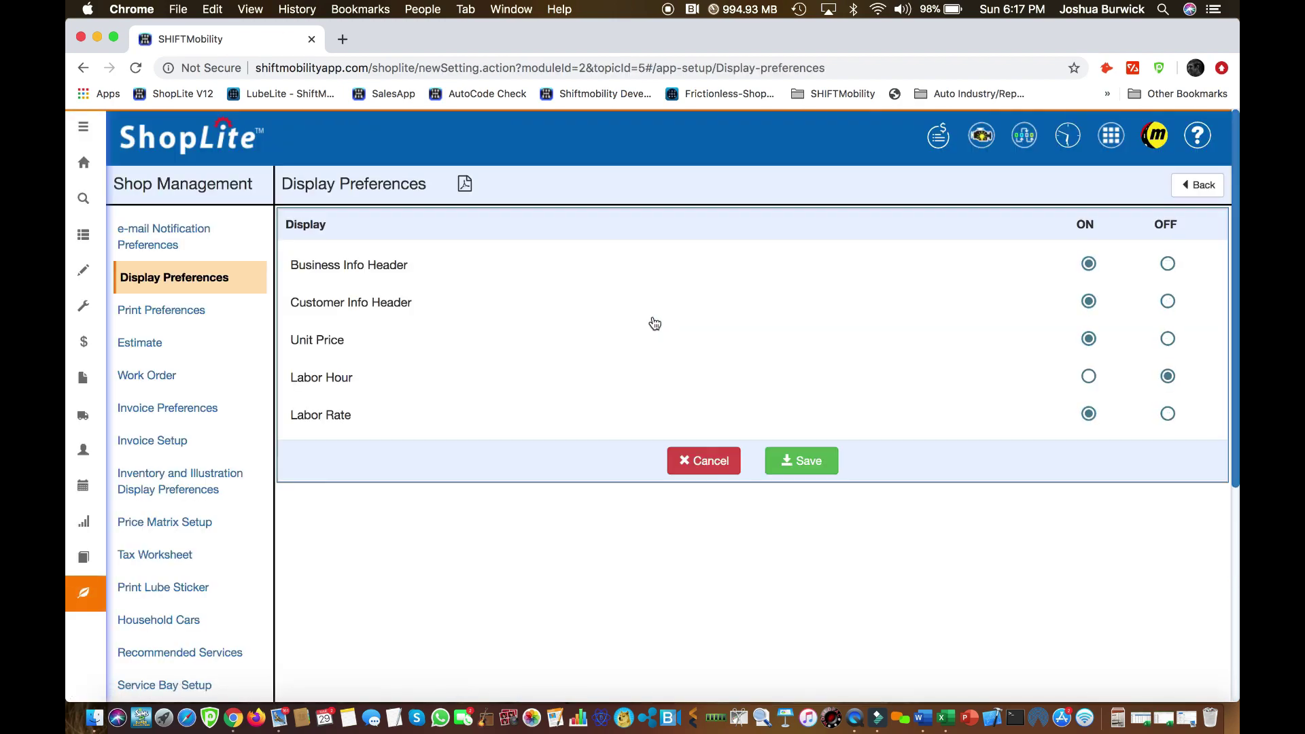
- Turn on the Labor Hour display preference and confirm the save with the e-signature
left_click(1089, 377)
left_click(783, 462)
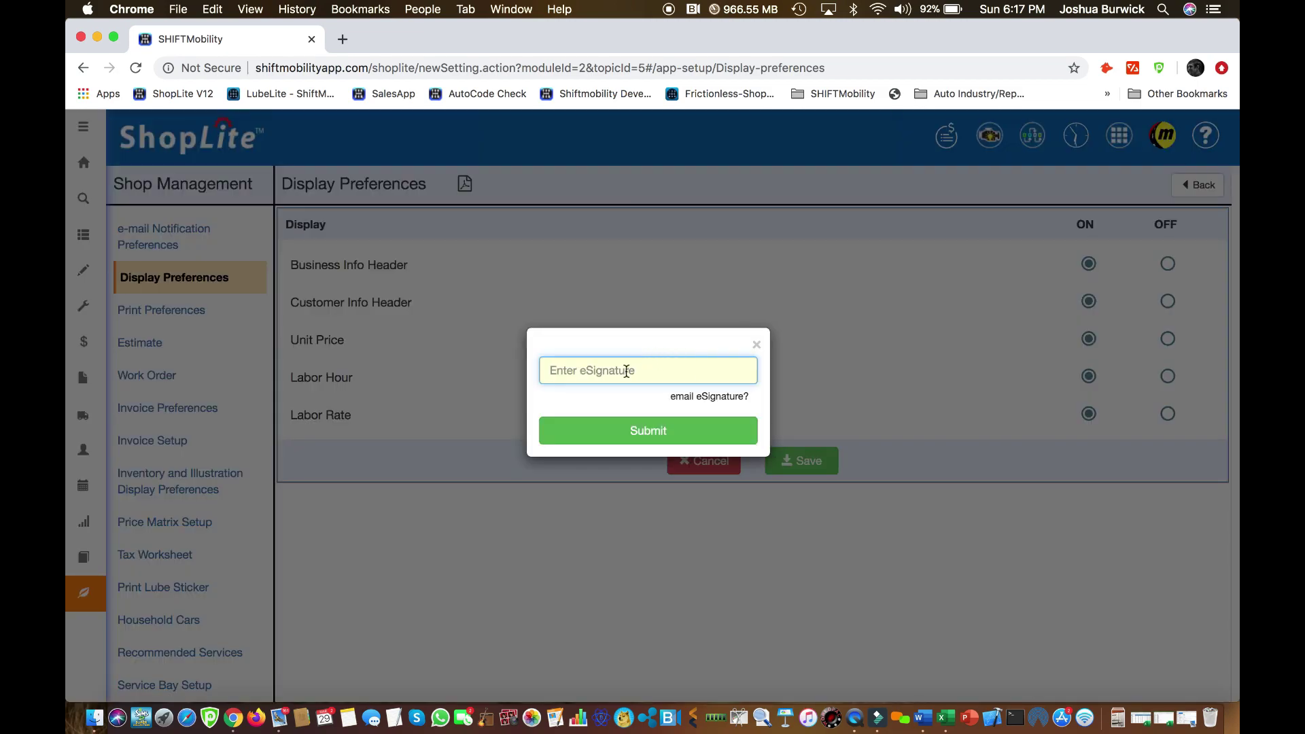
type("•••")
left_click(616, 427)
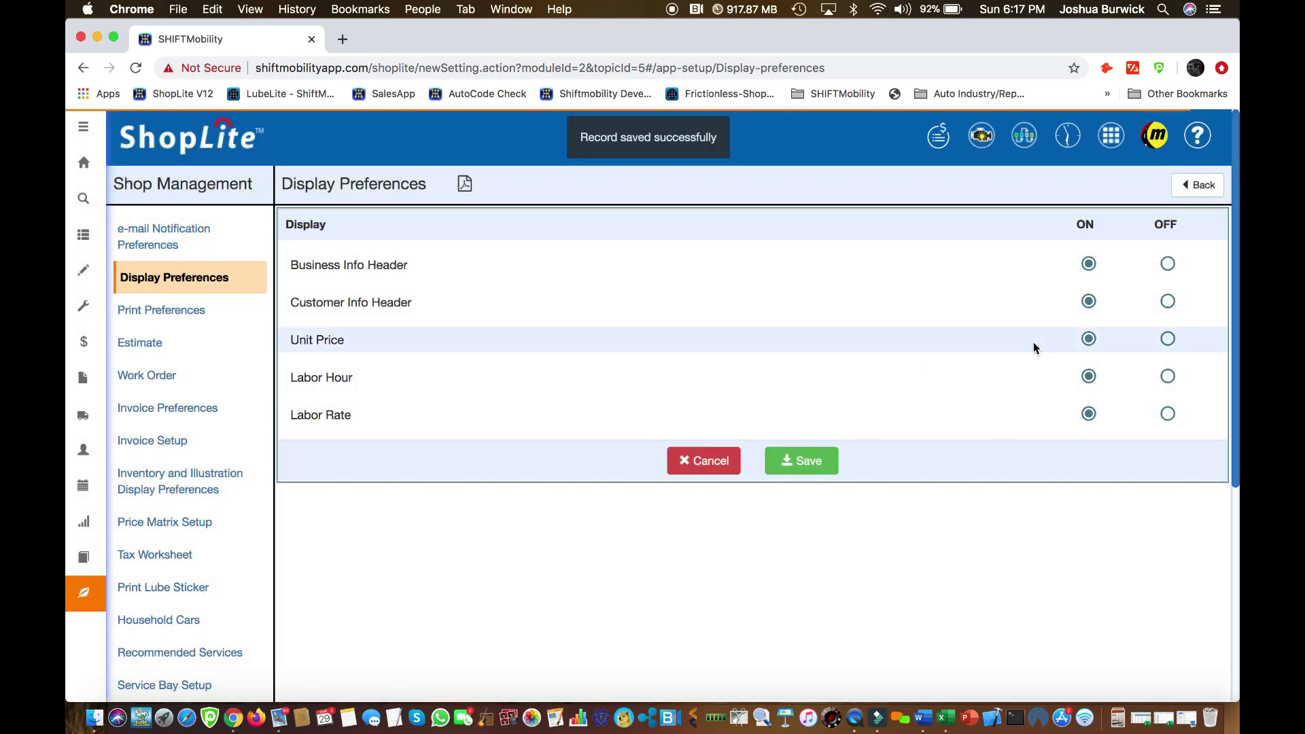
left_click(1198, 187)
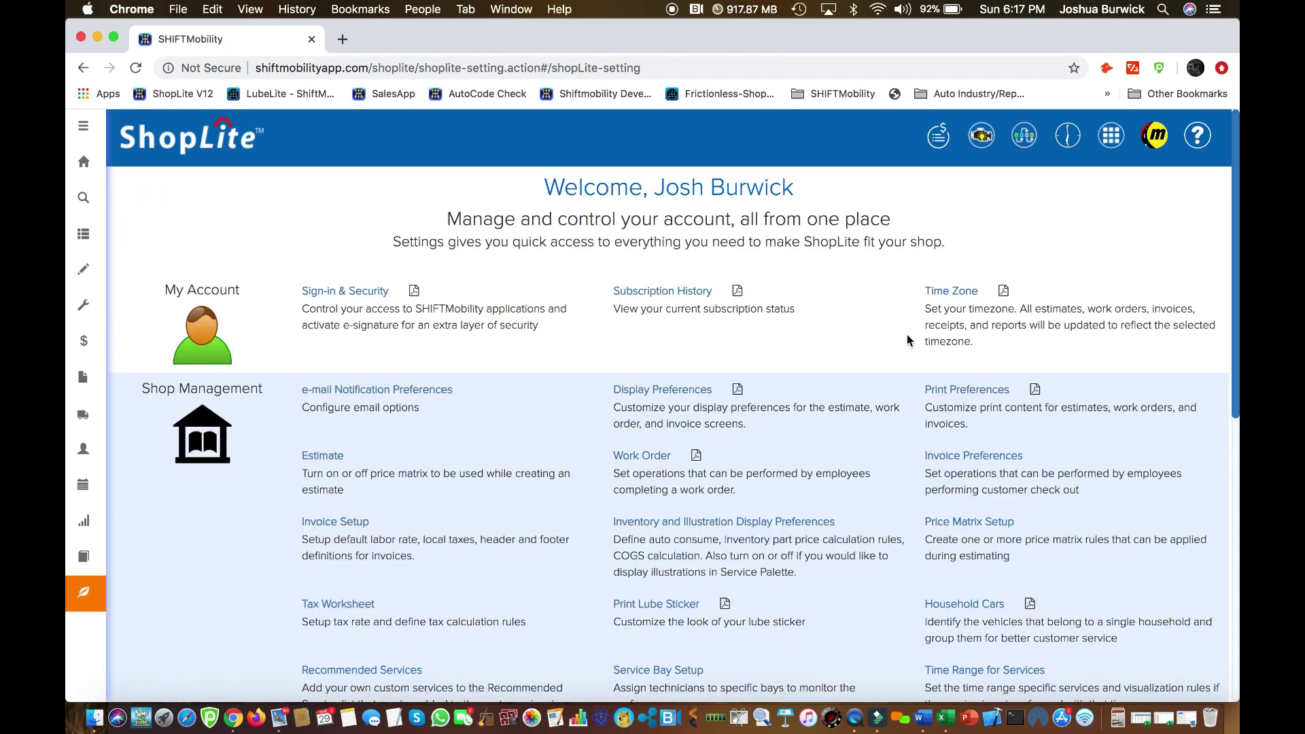
- Browse the Print, Estimate and Work Order preferences, ending on Invoice Preferences
left_click(940, 390)
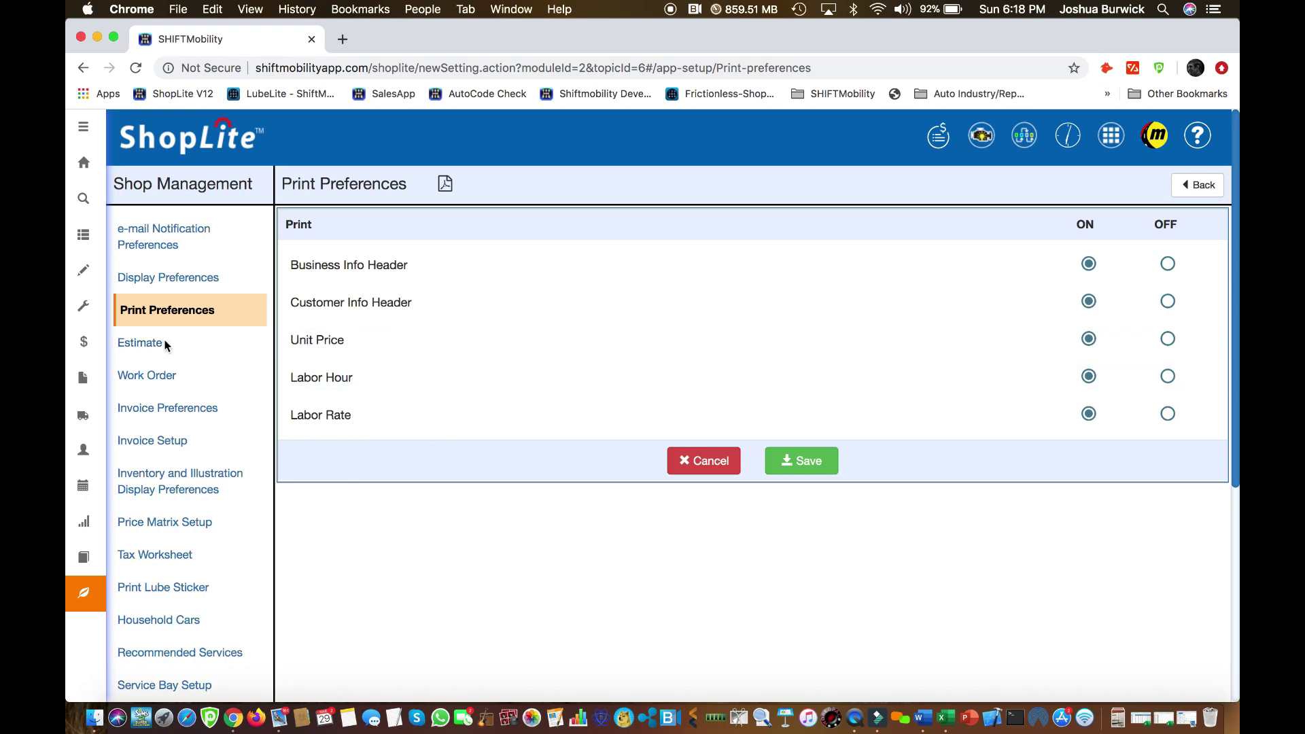
left_click(142, 349)
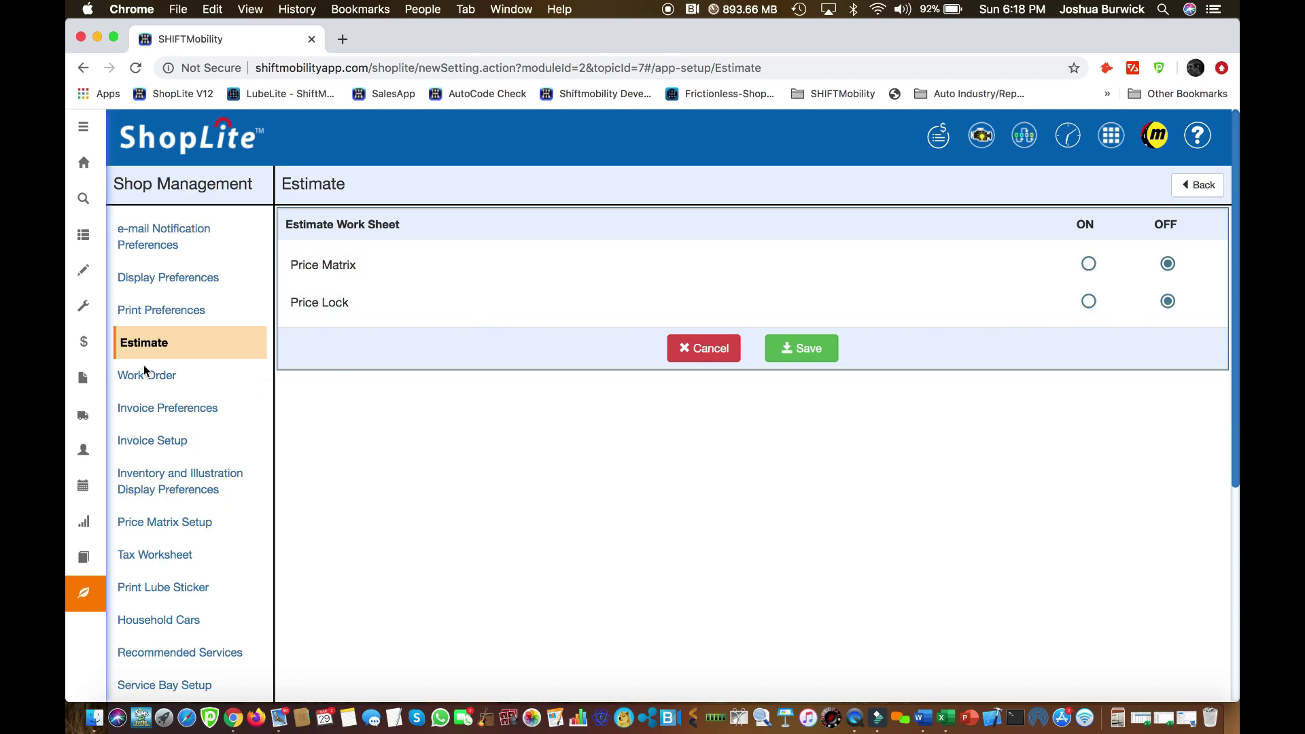
left_click(161, 378)
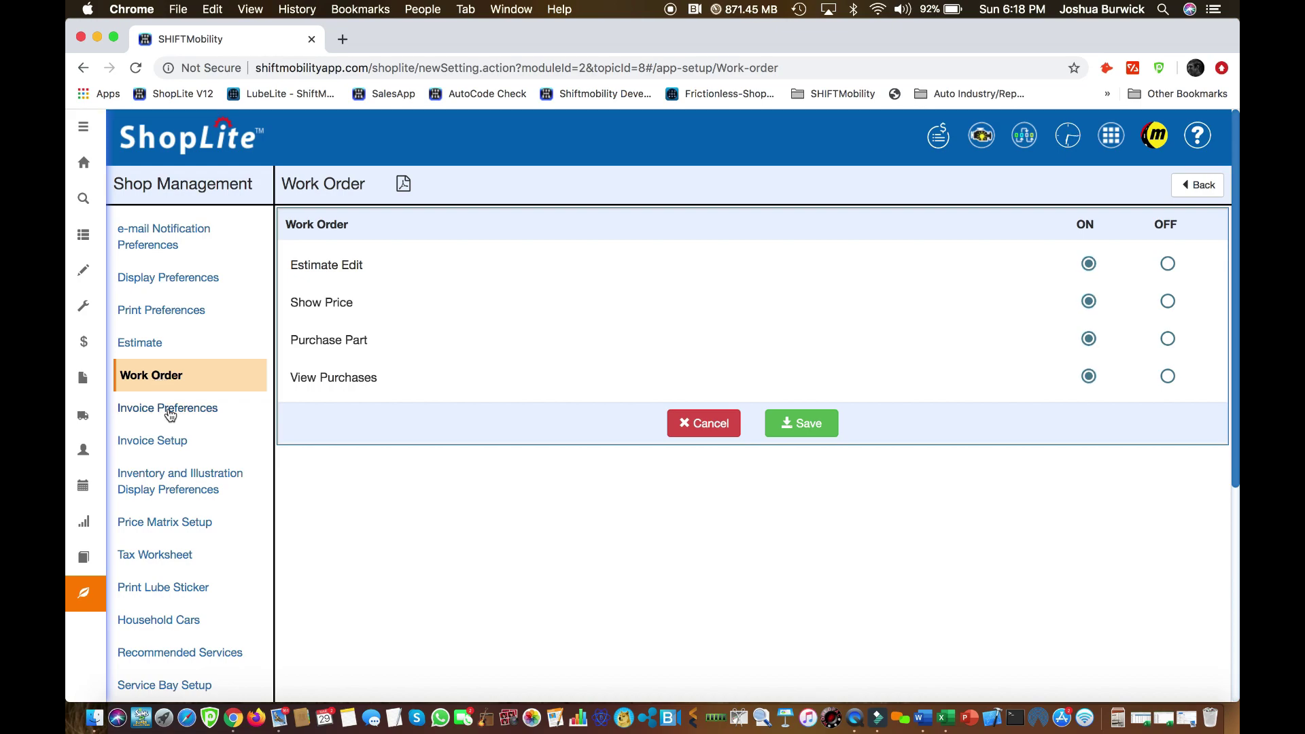
left_click(168, 412)
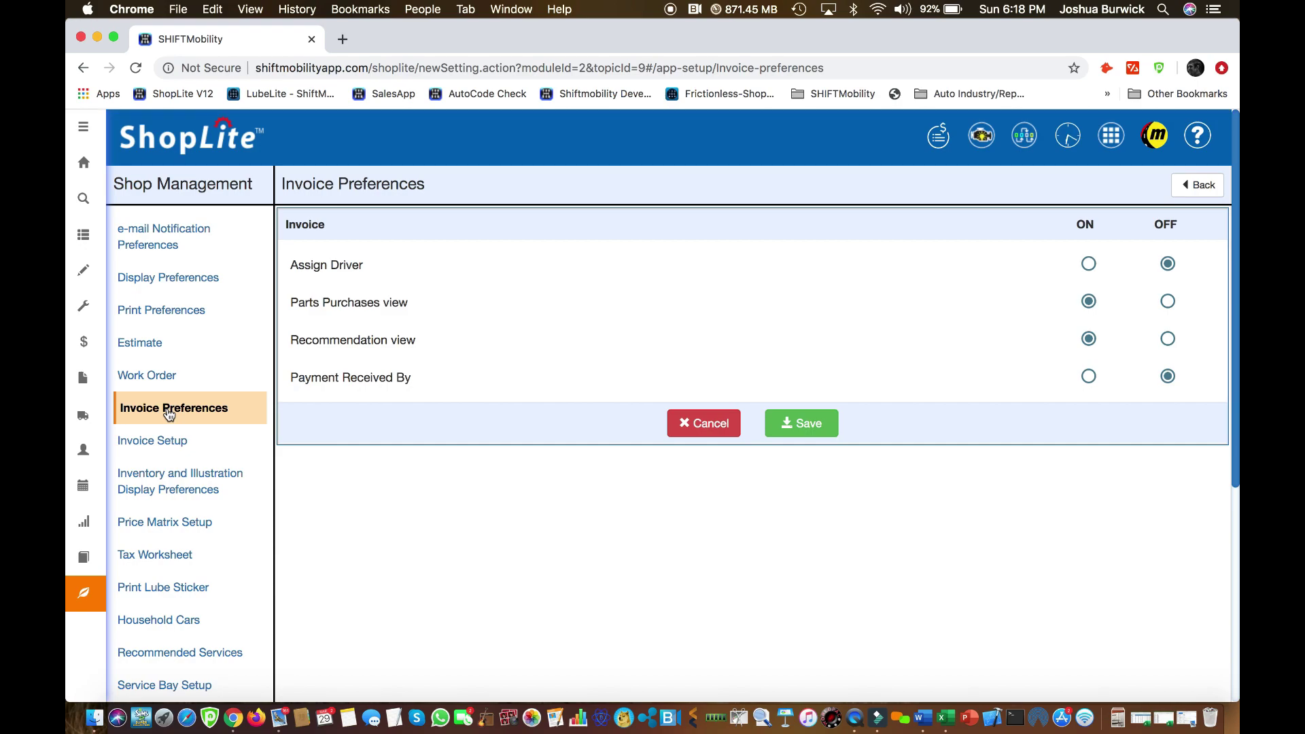
- In Invoice Setup, set the sales tax rate to 8.75% applied to parts only
left_click(156, 447)
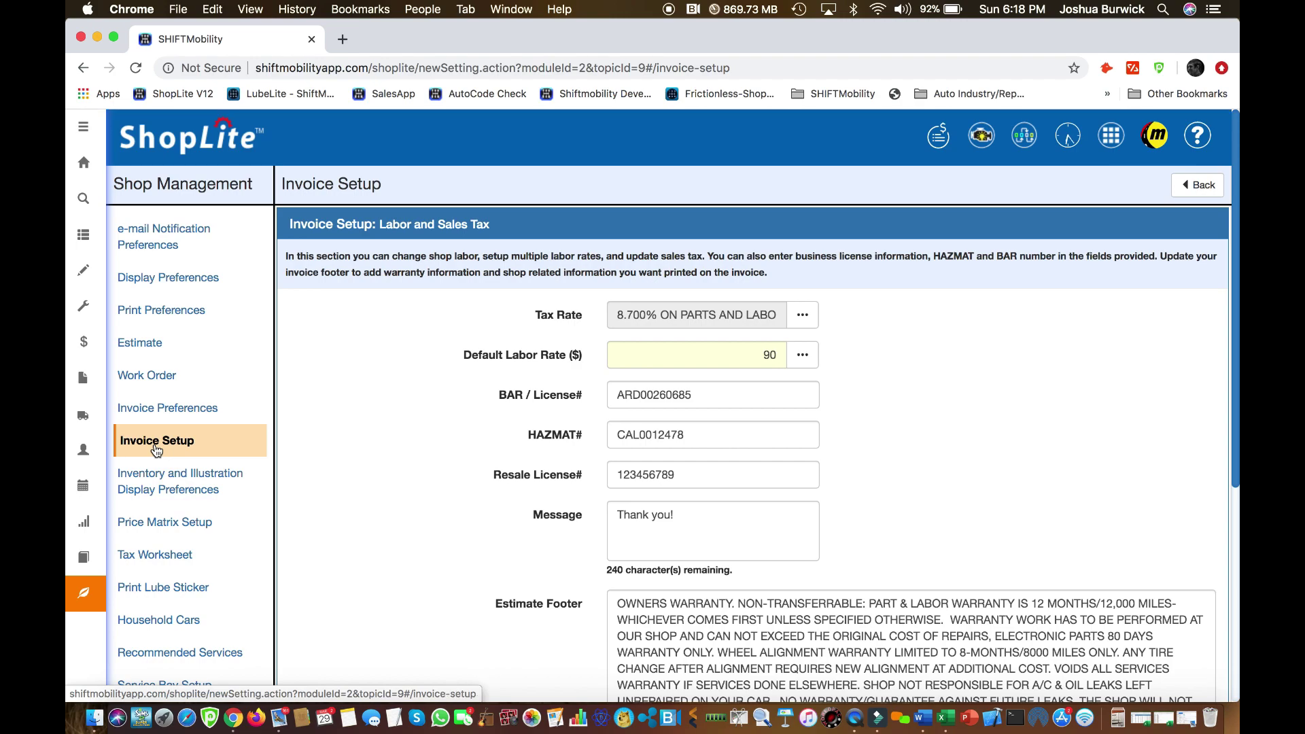
left_click(802, 316)
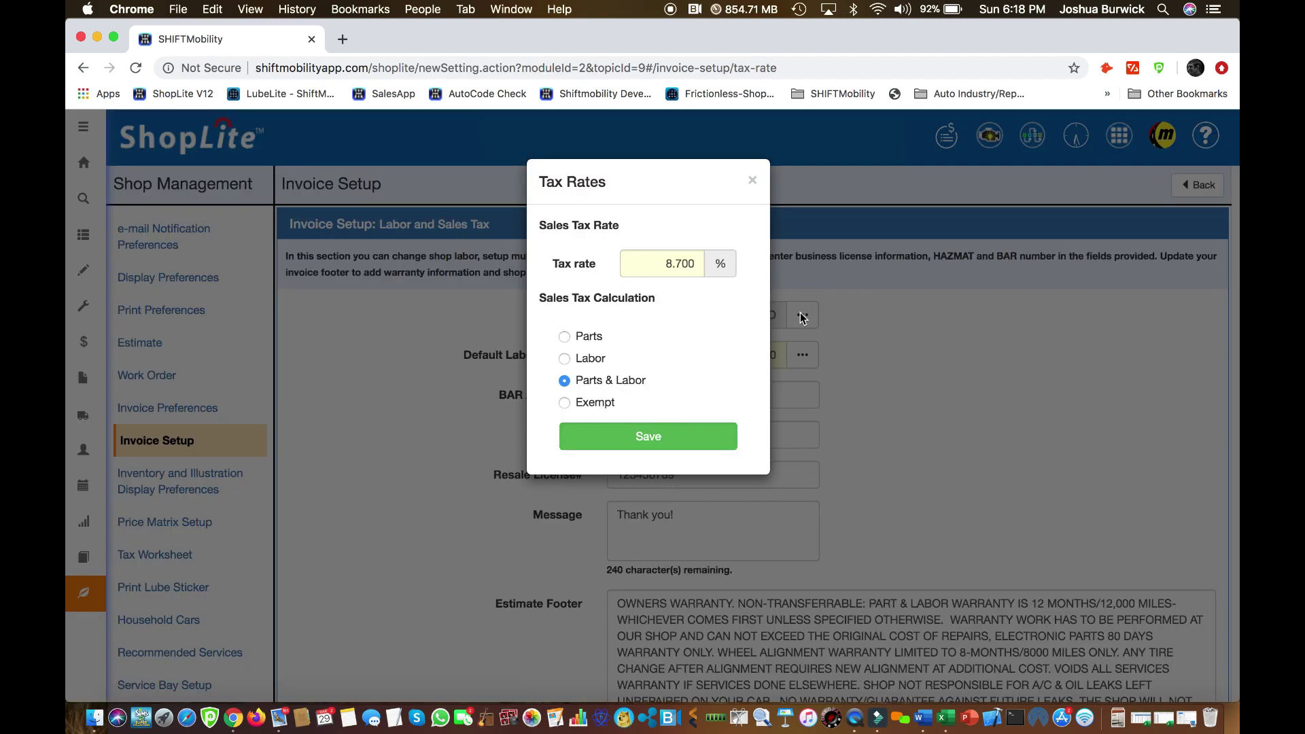
left_click(650, 264)
type("8")
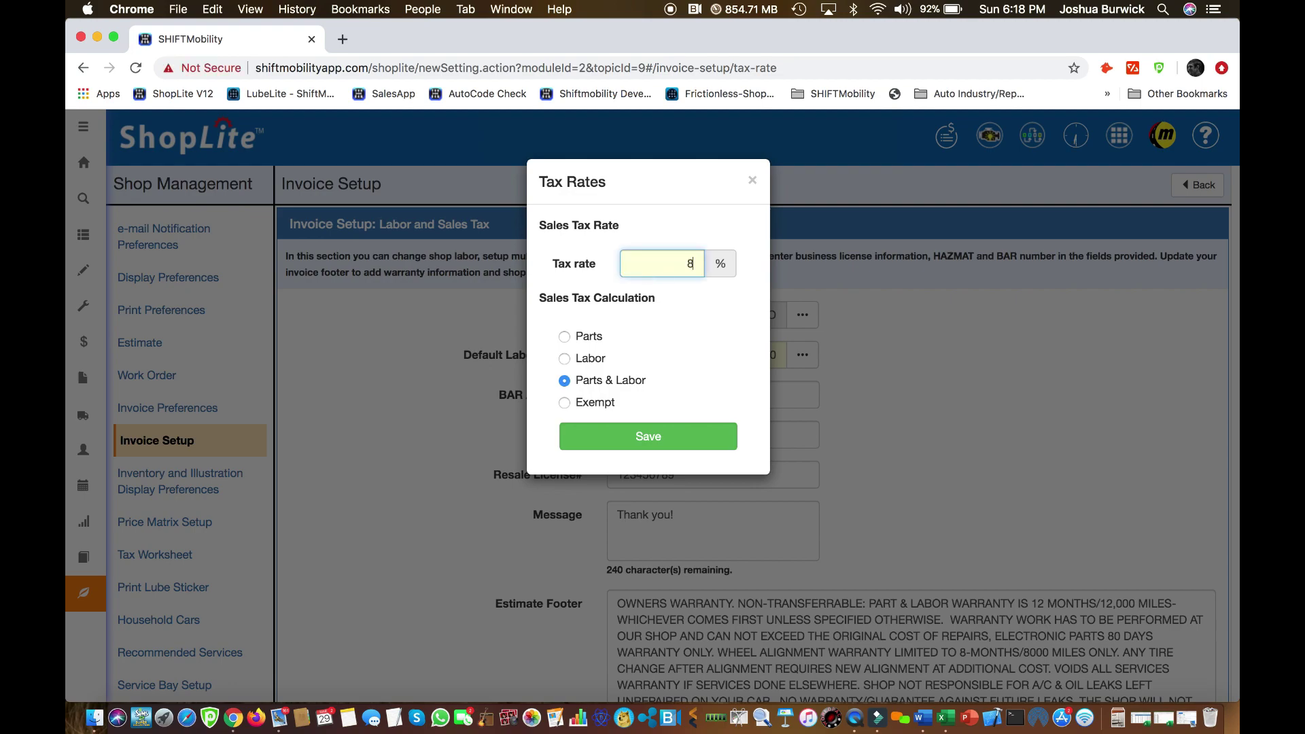
type(".75")
left_click(565, 337)
left_click(651, 438)
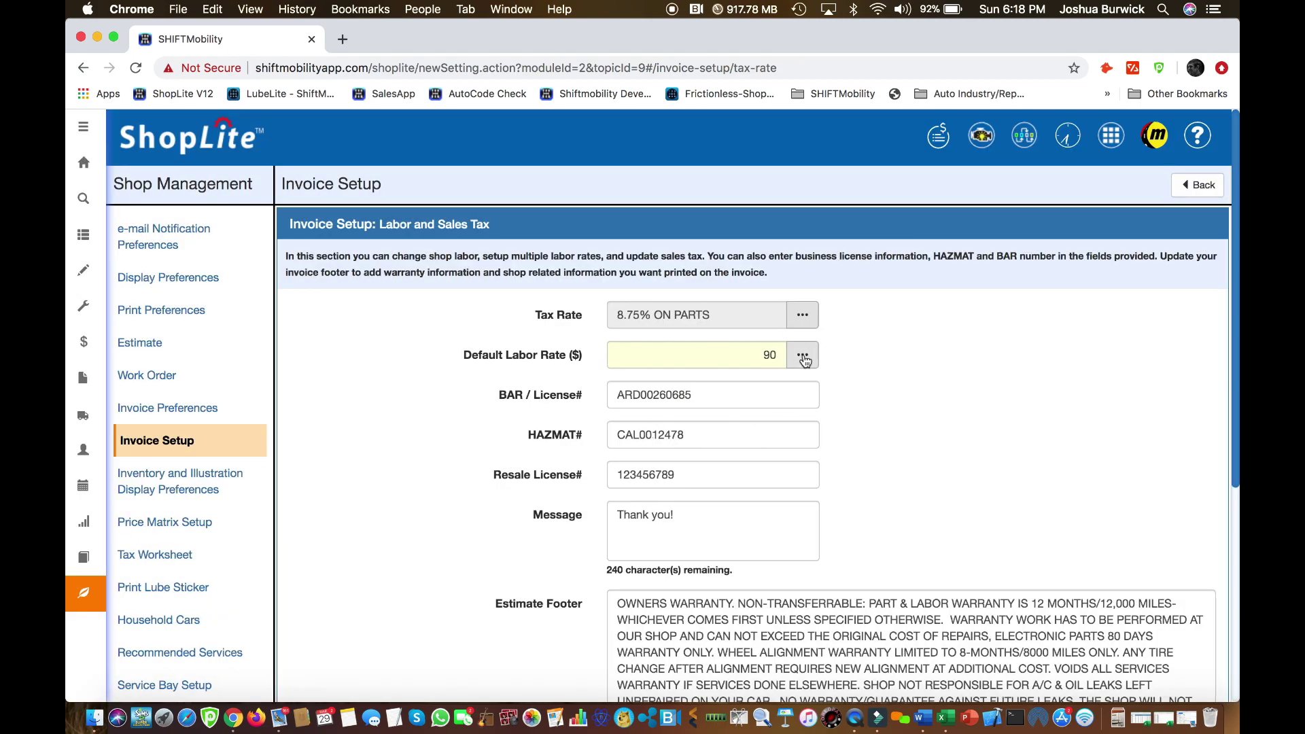
- Review the labor rates (Base 90, Fleet 1 100, Fleet 2 105), adding then removing a row
left_click(803, 358)
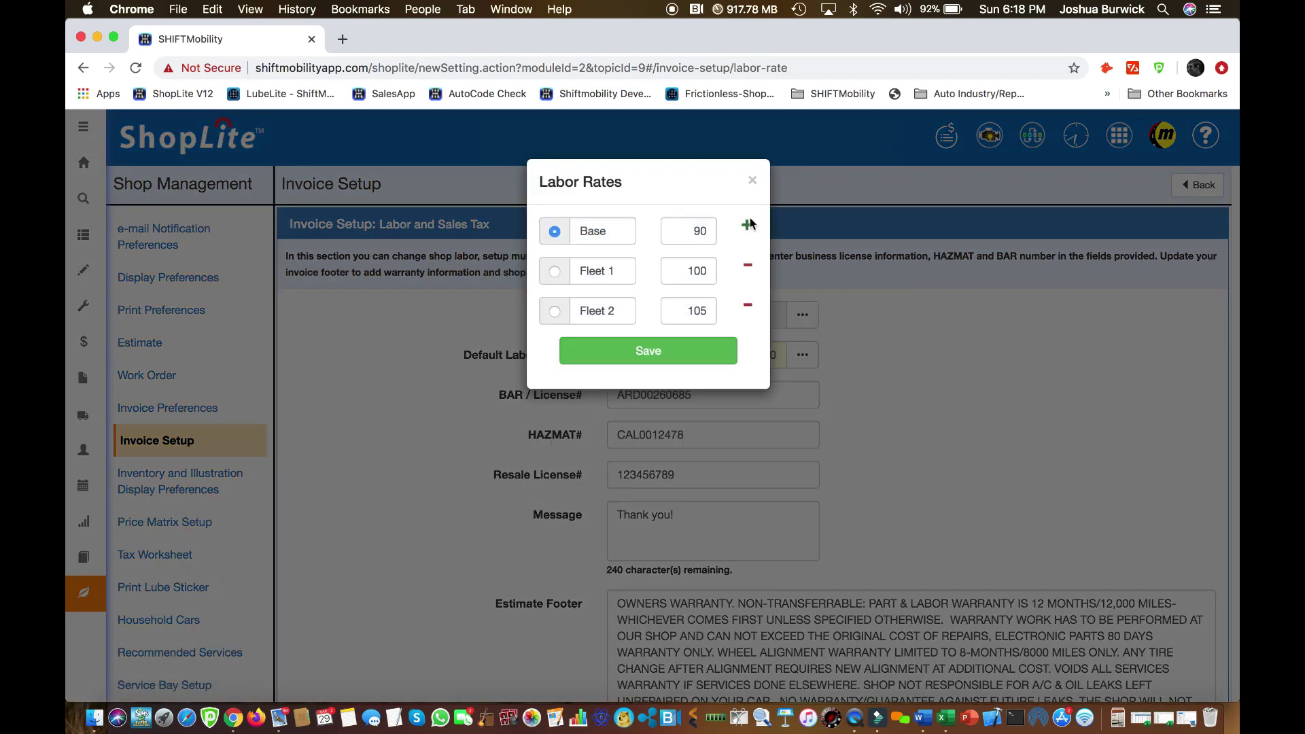
left_click(747, 226)
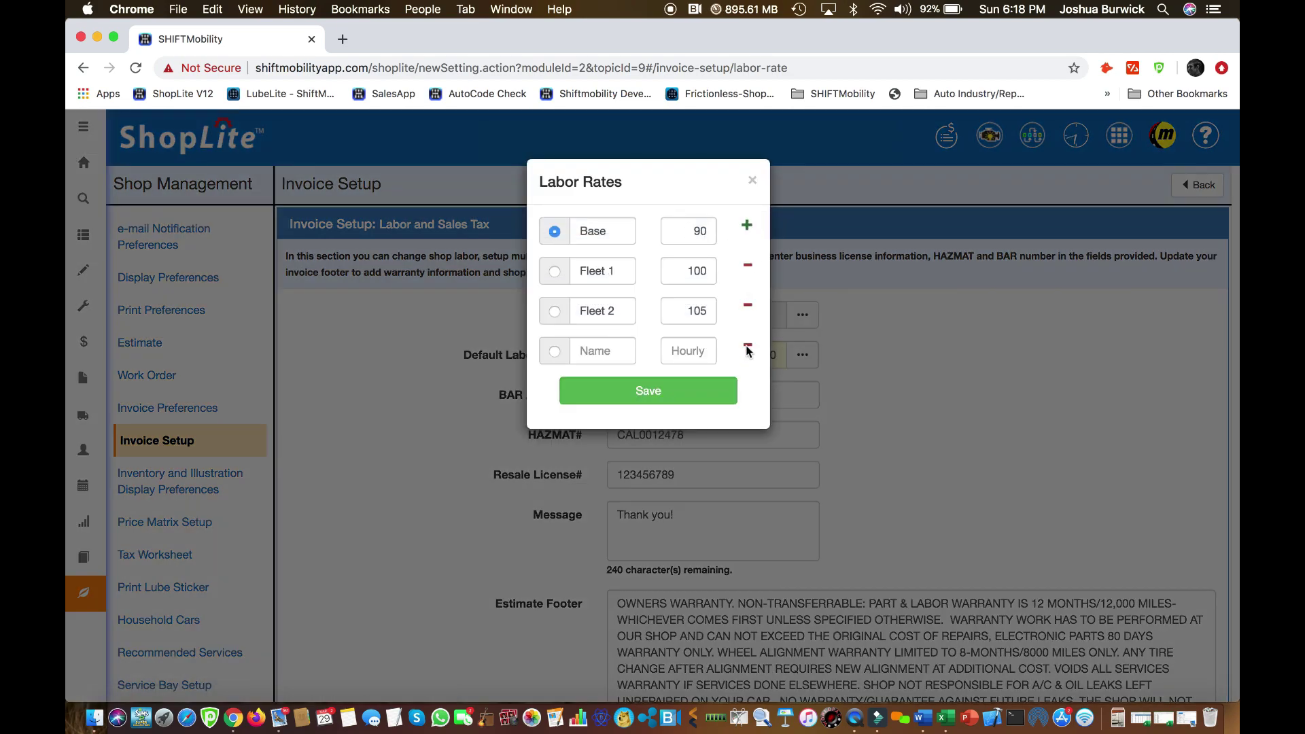
left_click(747, 348)
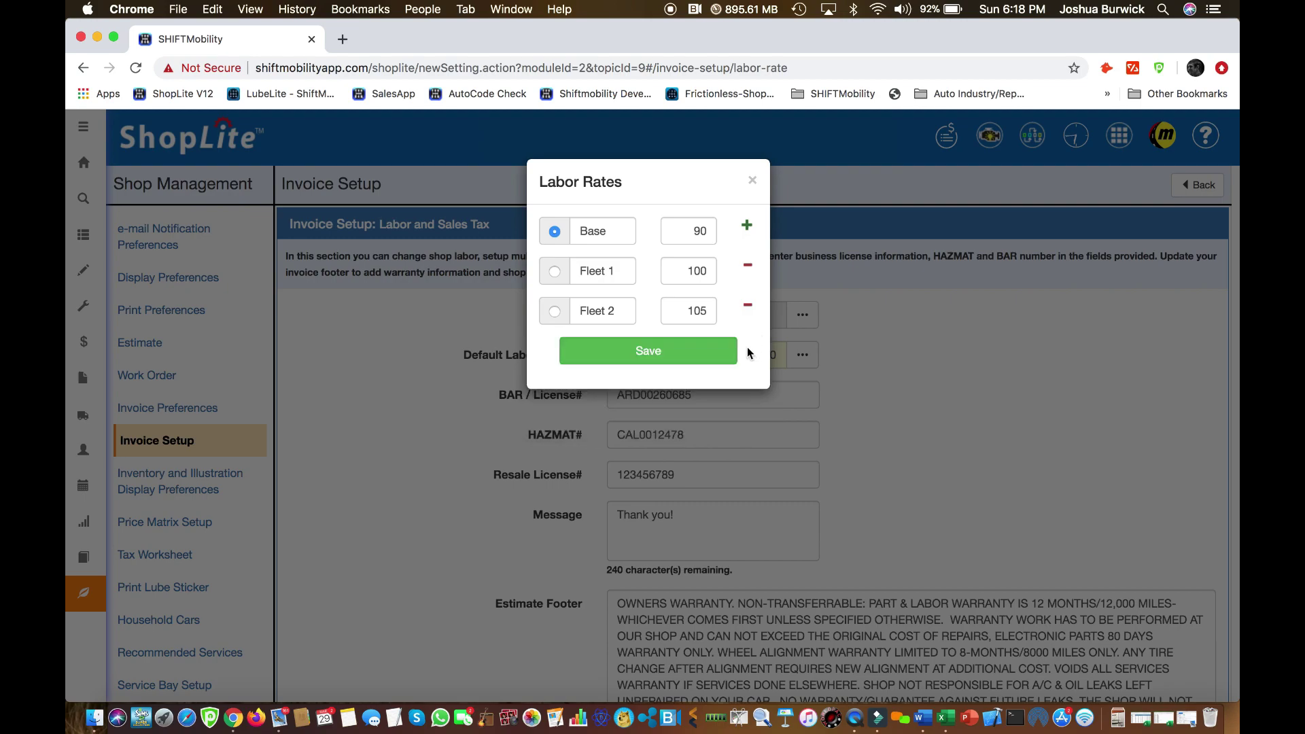
- Change the estimate and invoice footers from 2019 to 'HAPPY 2020!' and save the invoice setup
left_click(752, 180)
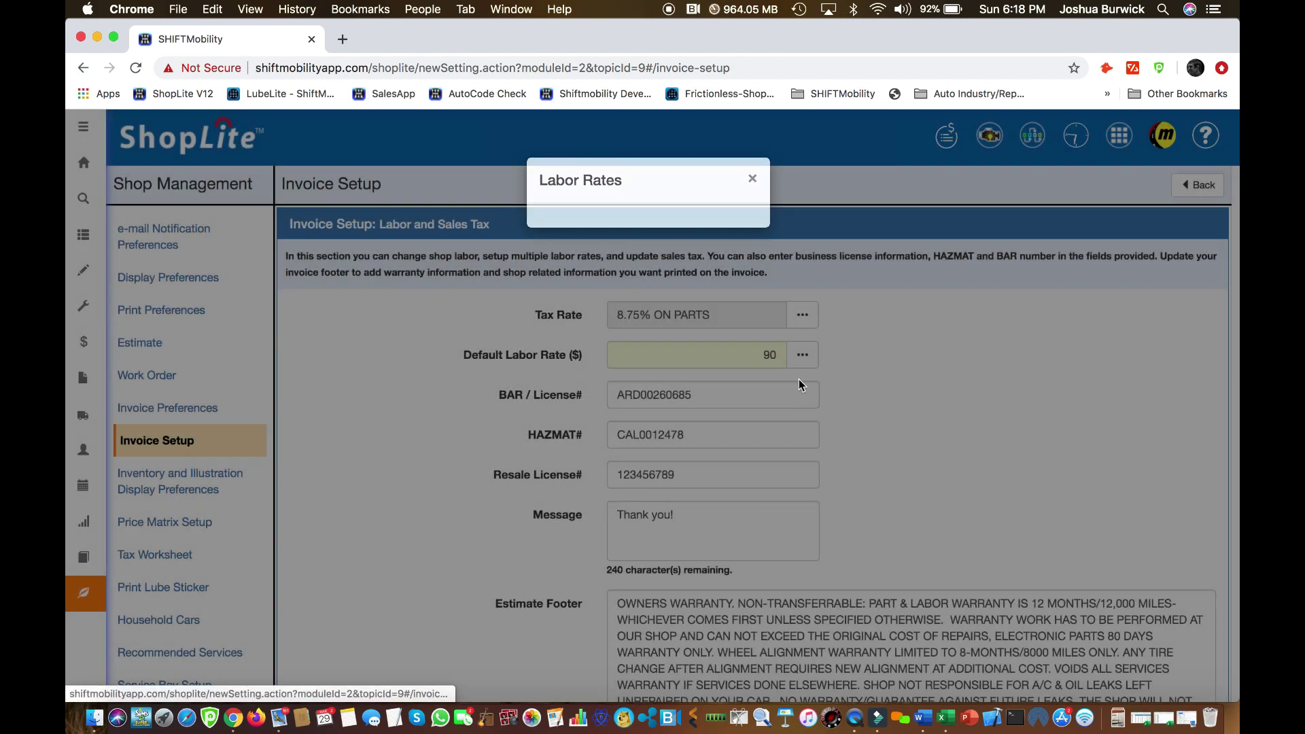
scroll(751, 462, "down", 3)
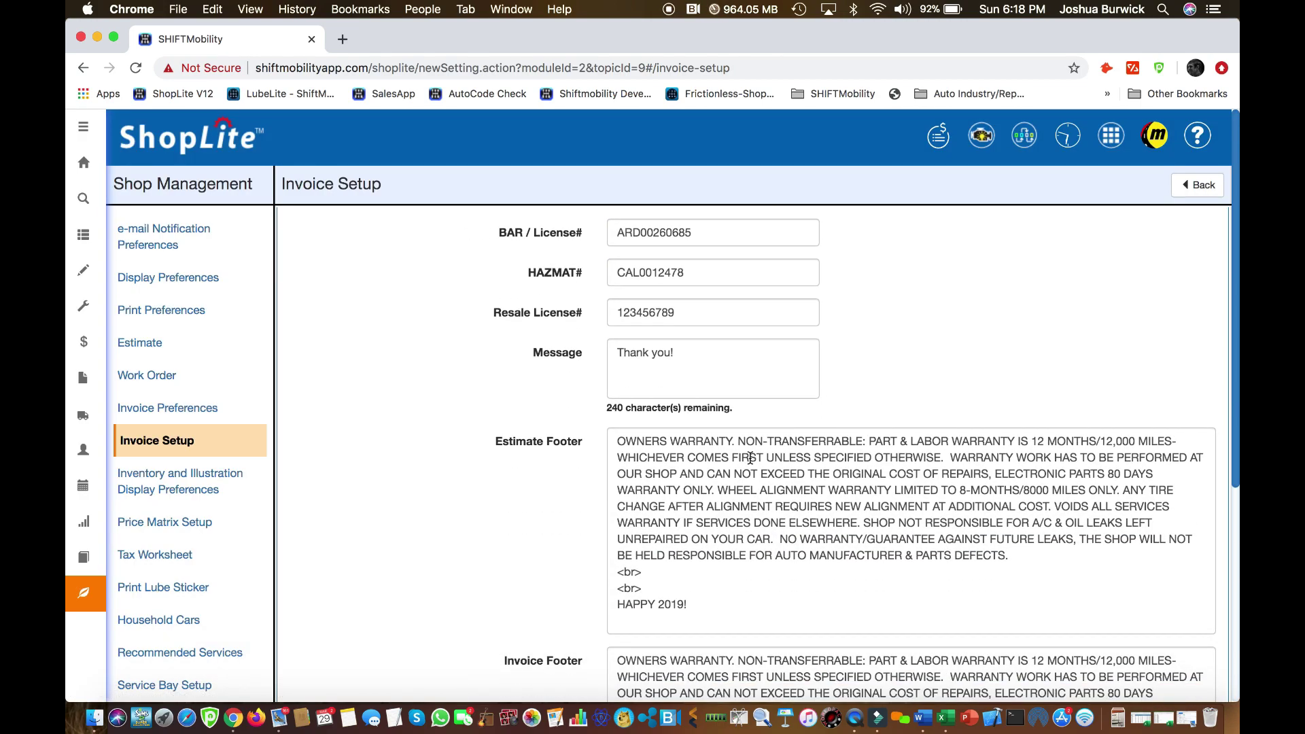
scroll(728, 506, "down", 1)
left_click(684, 532)
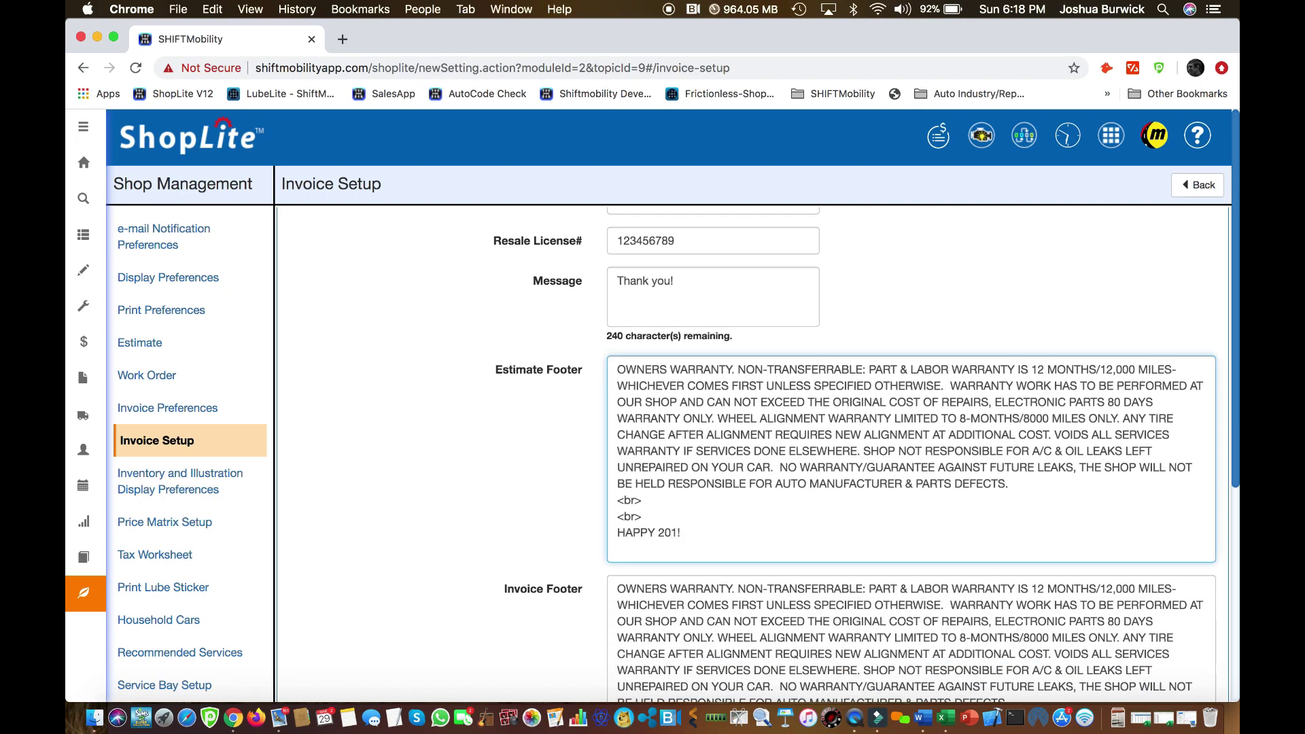
key("BackSpace")
type("20")
scroll(839, 480, "down", 2)
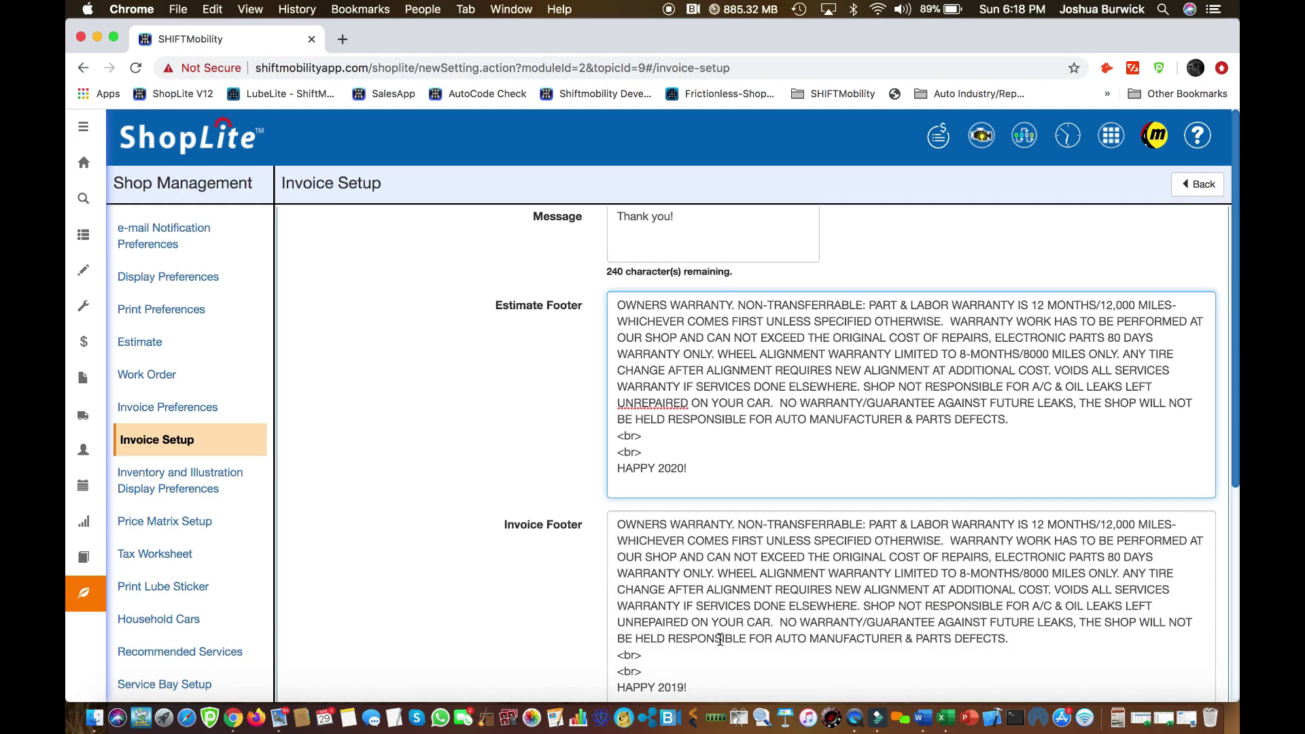
scroll(720, 639, "down", 2)
left_click(684, 608)
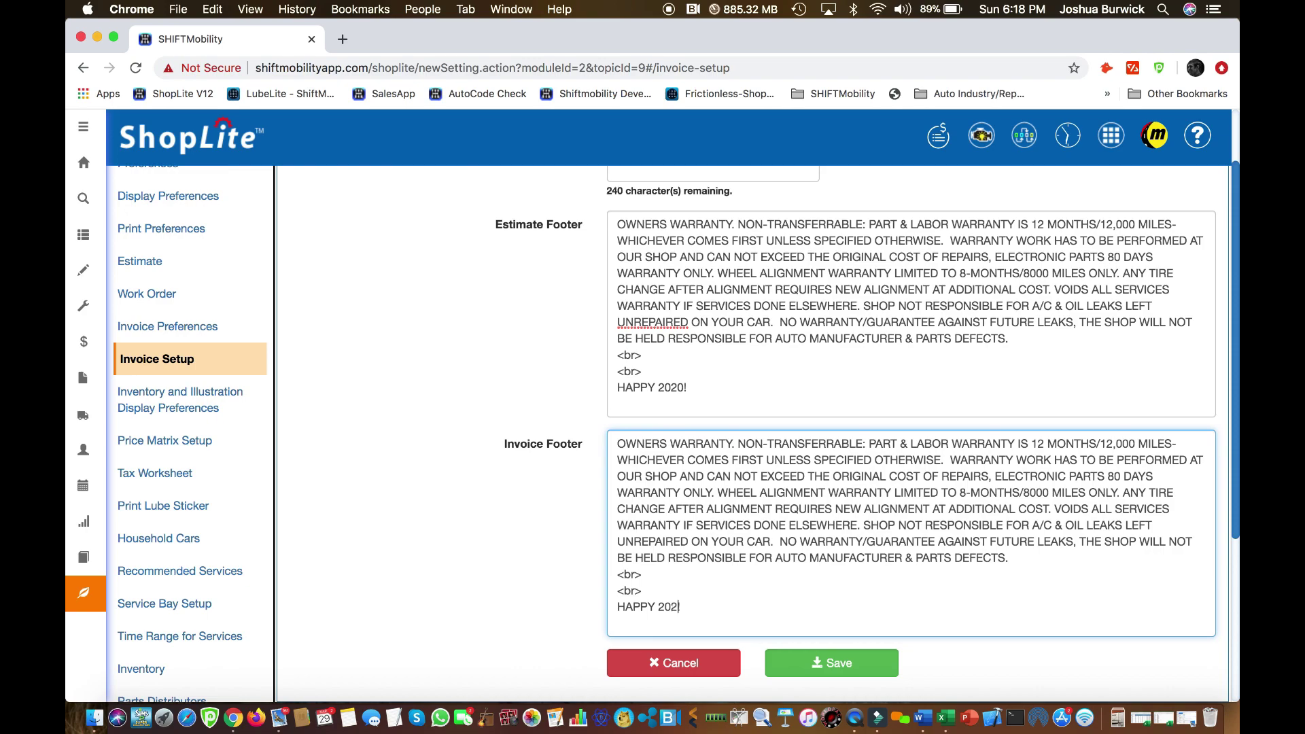
left_click(827, 665)
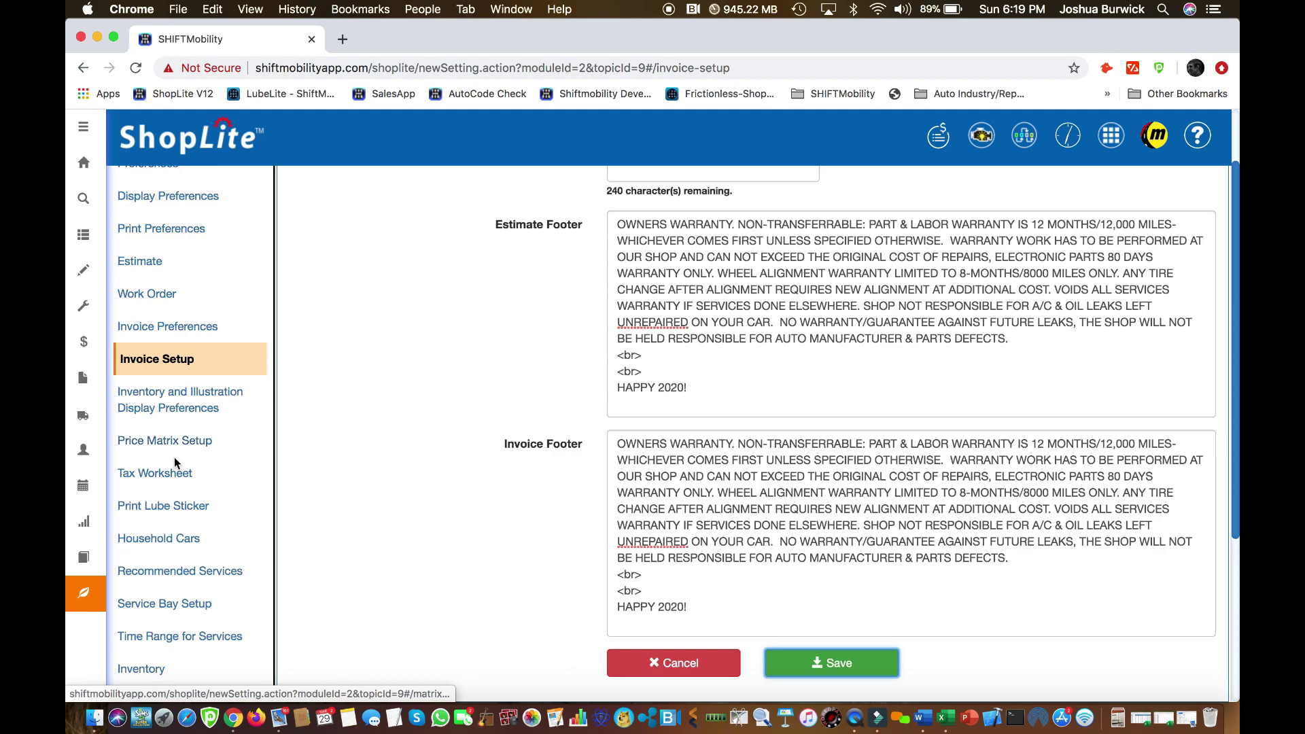
- In the Tax Worksheet, try Apply tax before discount, then restore Apply tax after discount
left_click(166, 477)
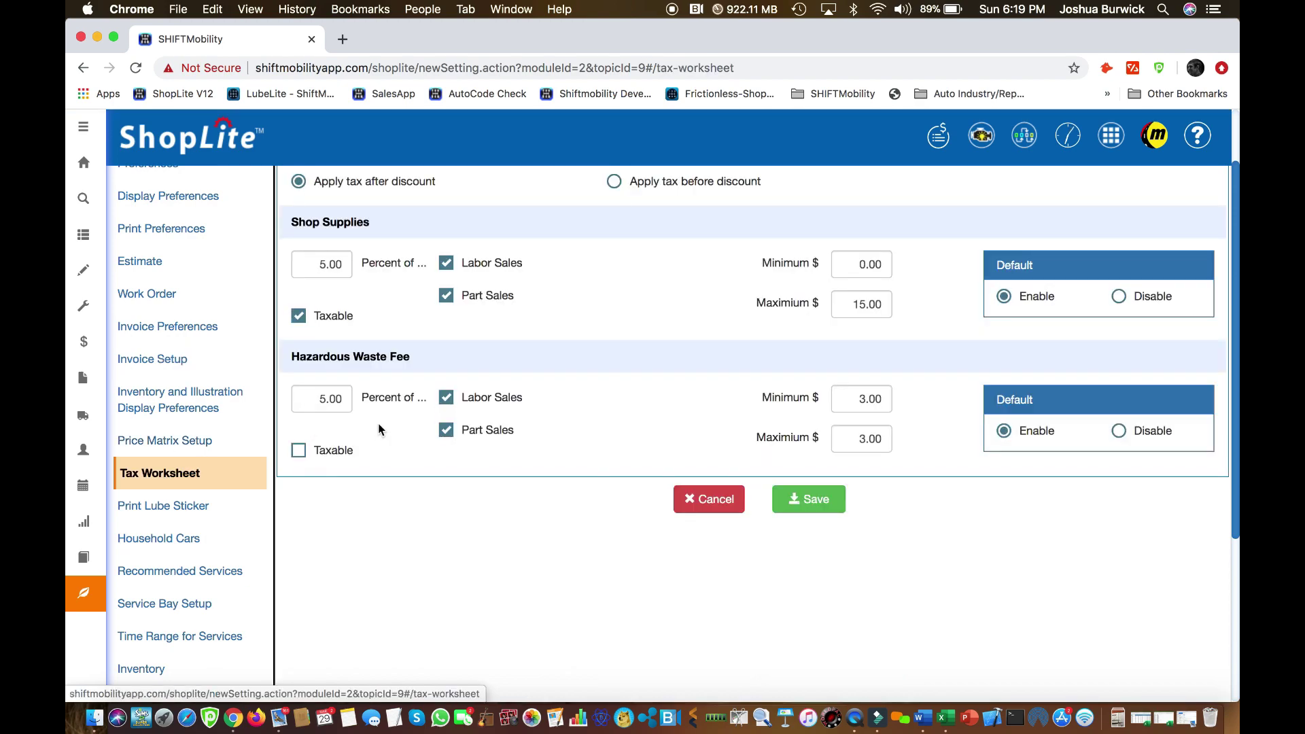
scroll(494, 414, "up", 2)
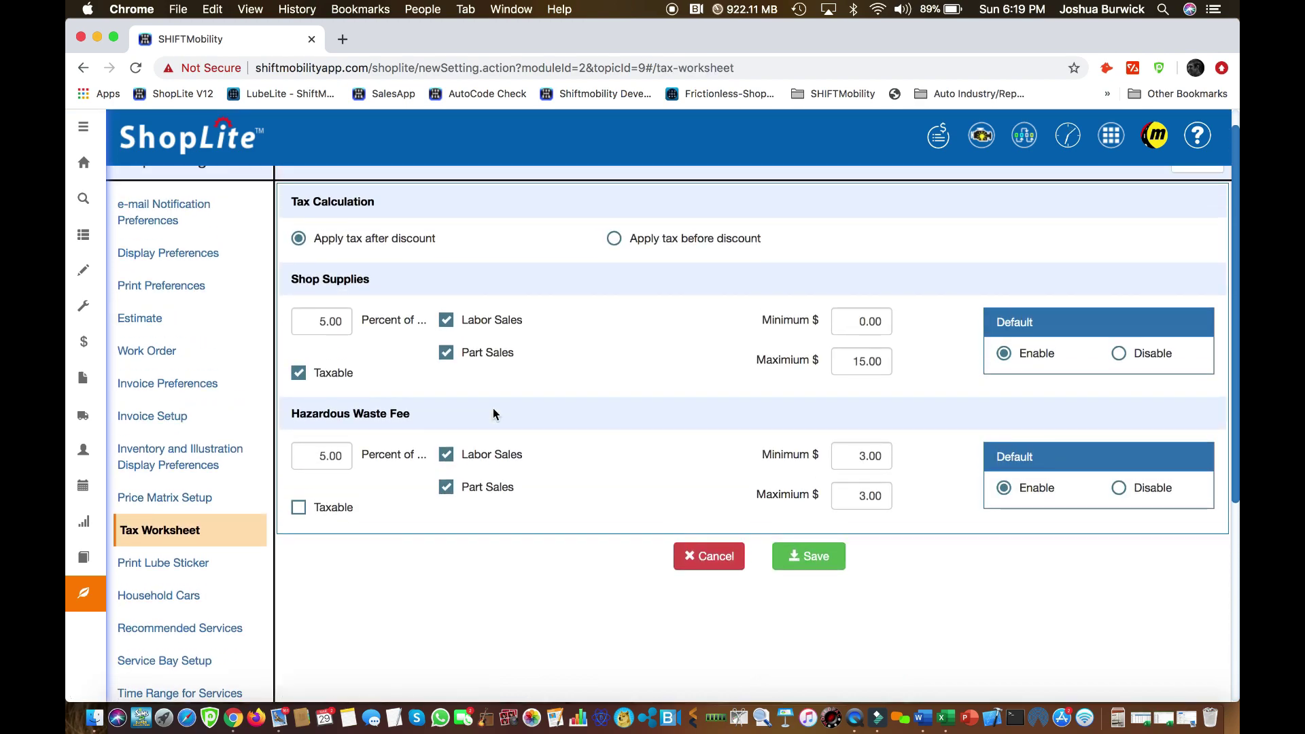
left_click(614, 239)
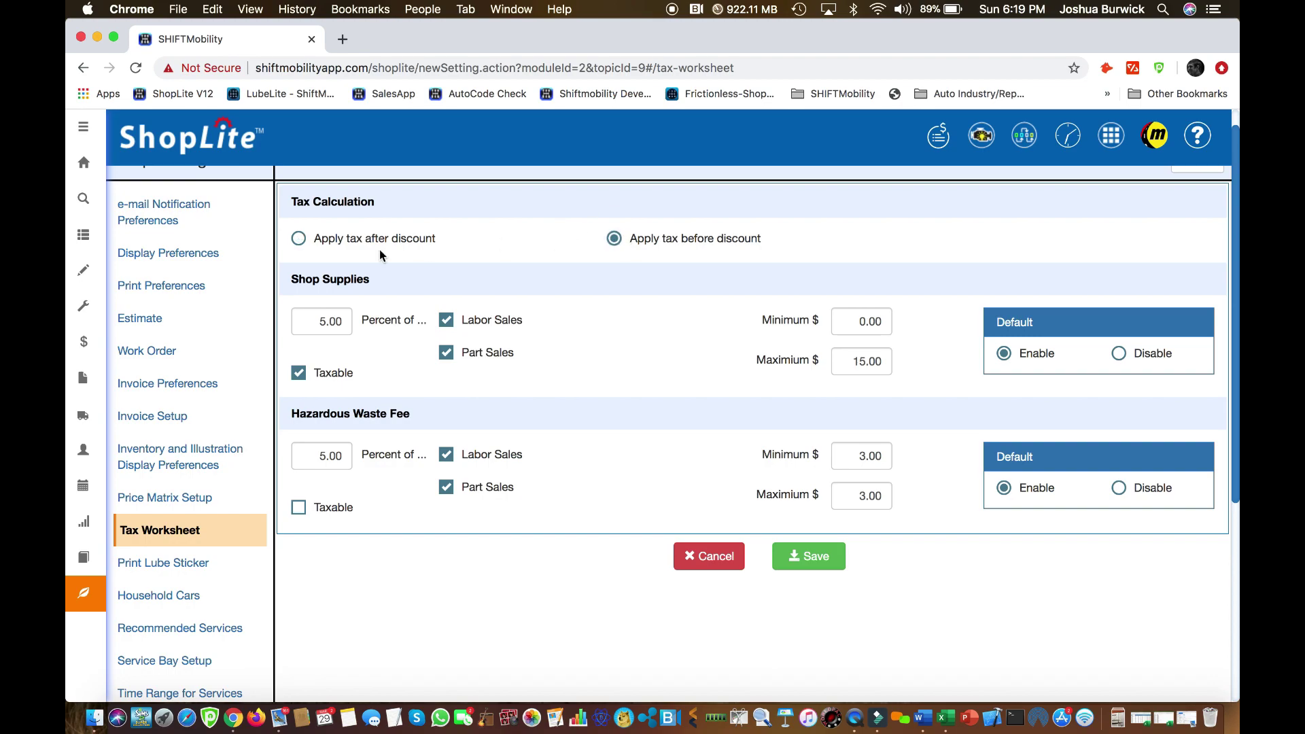
left_click(297, 238)
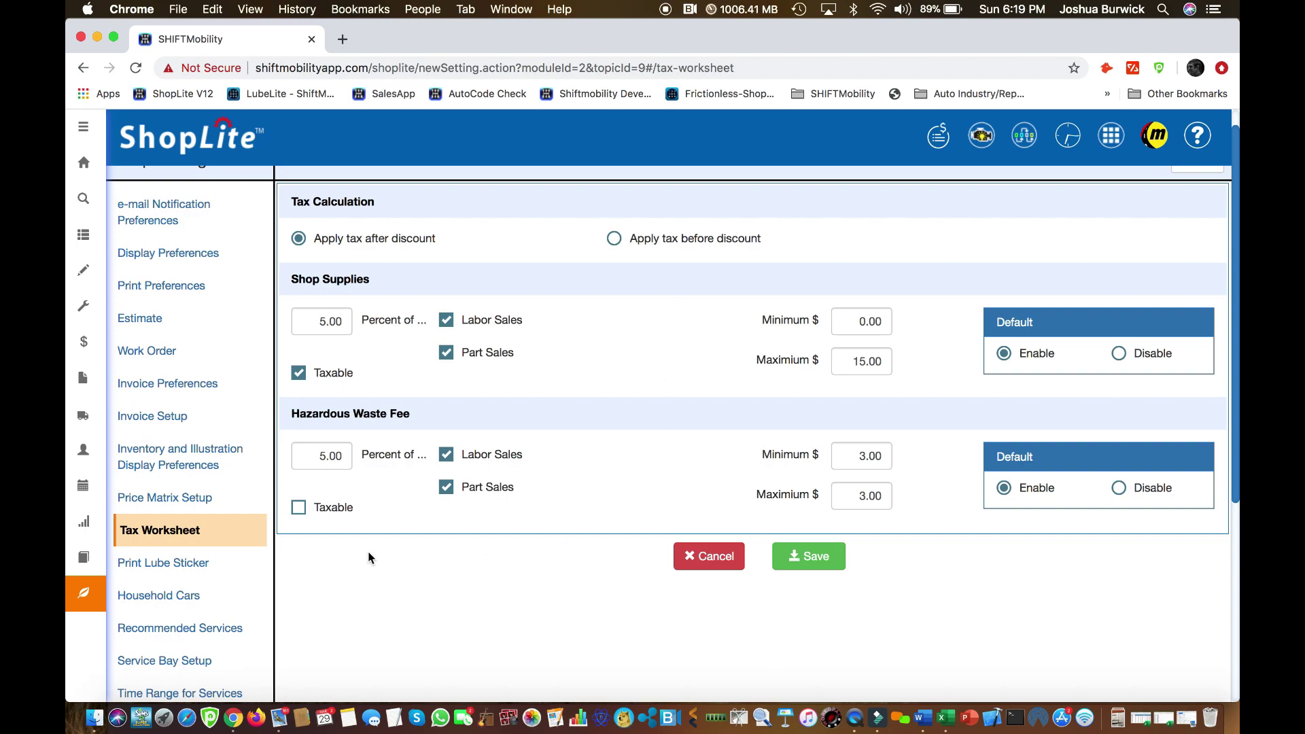
scroll(329, 557, "down", 3)
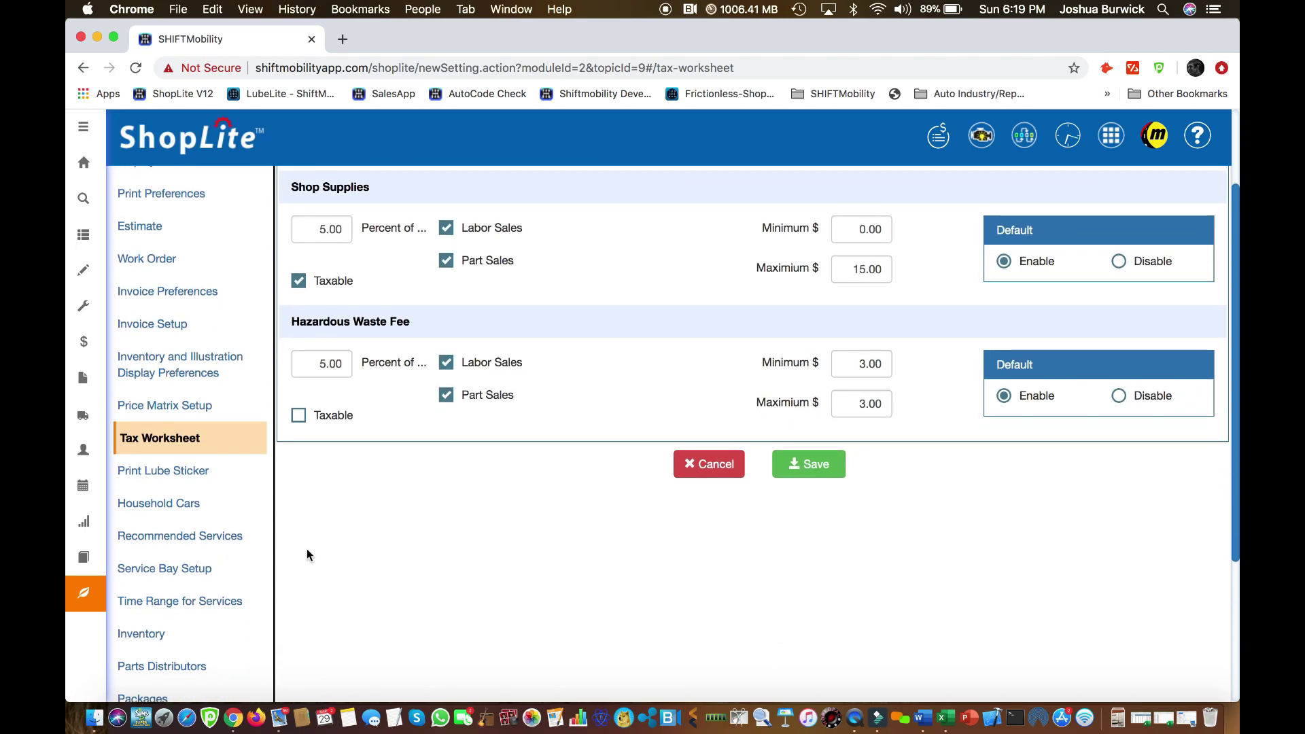
- Scroll through the Recommended Services list, then bring up the Define Recommended Services dialog
left_click(168, 537)
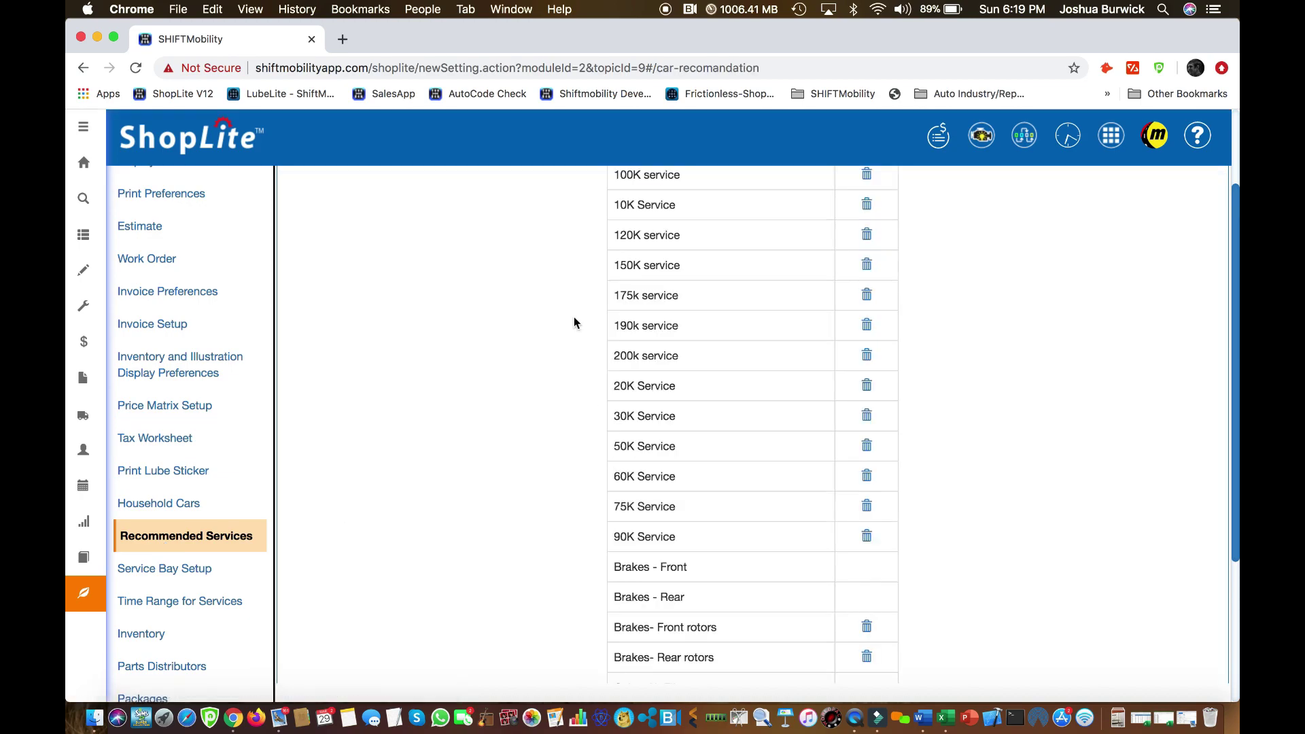
scroll(720, 283, "up", 3)
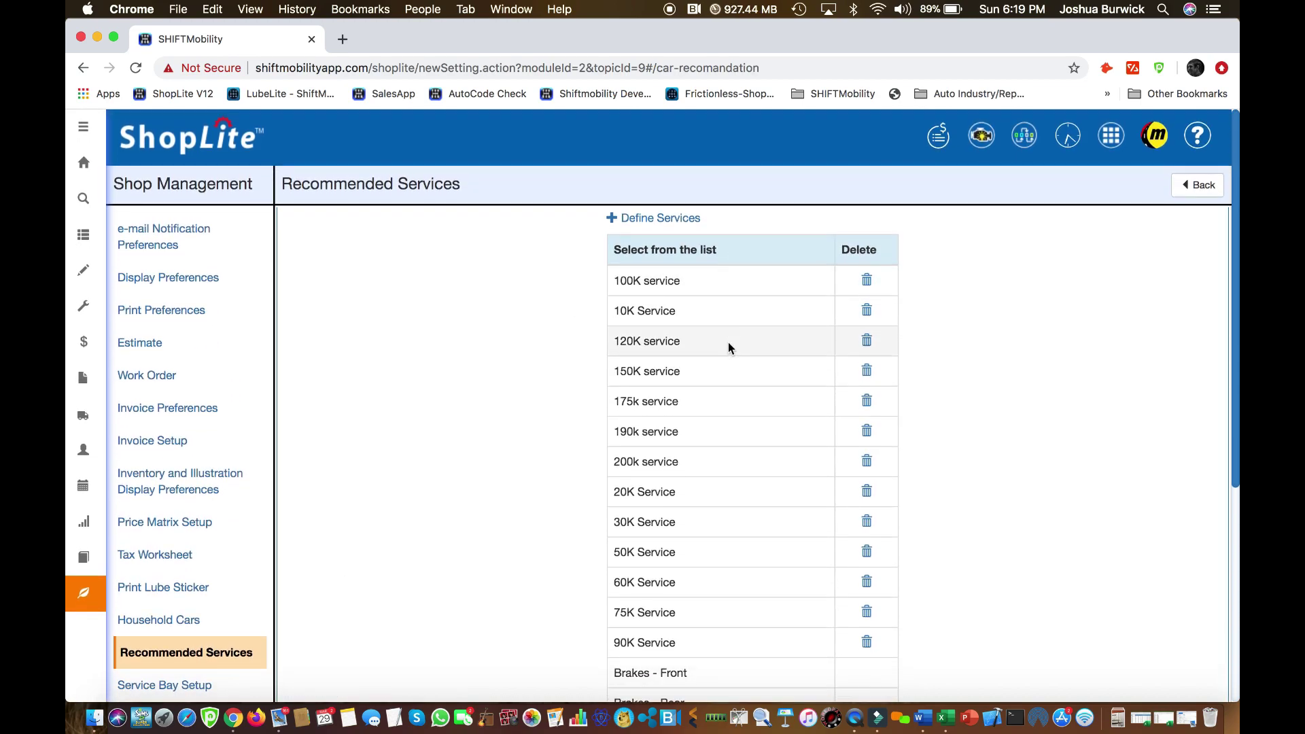
scroll(728, 342, "down", 8)
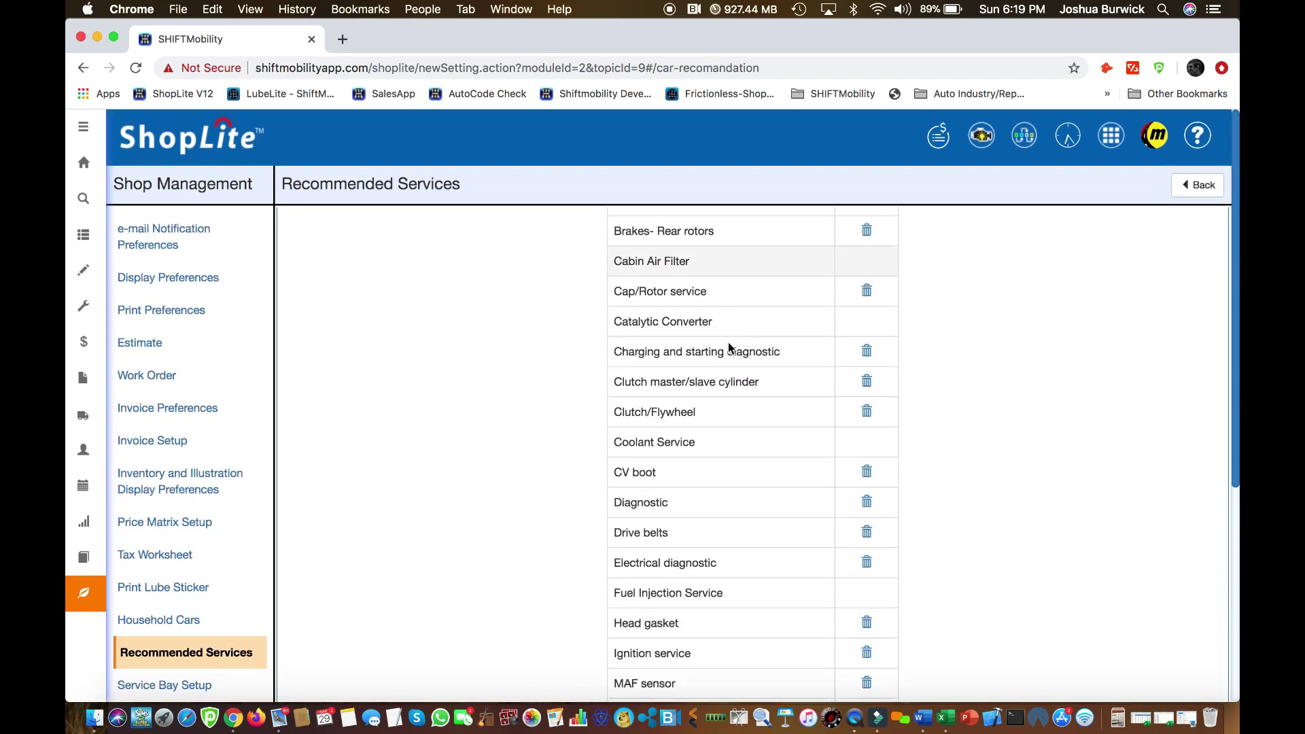
scroll(728, 341, "down", 8)
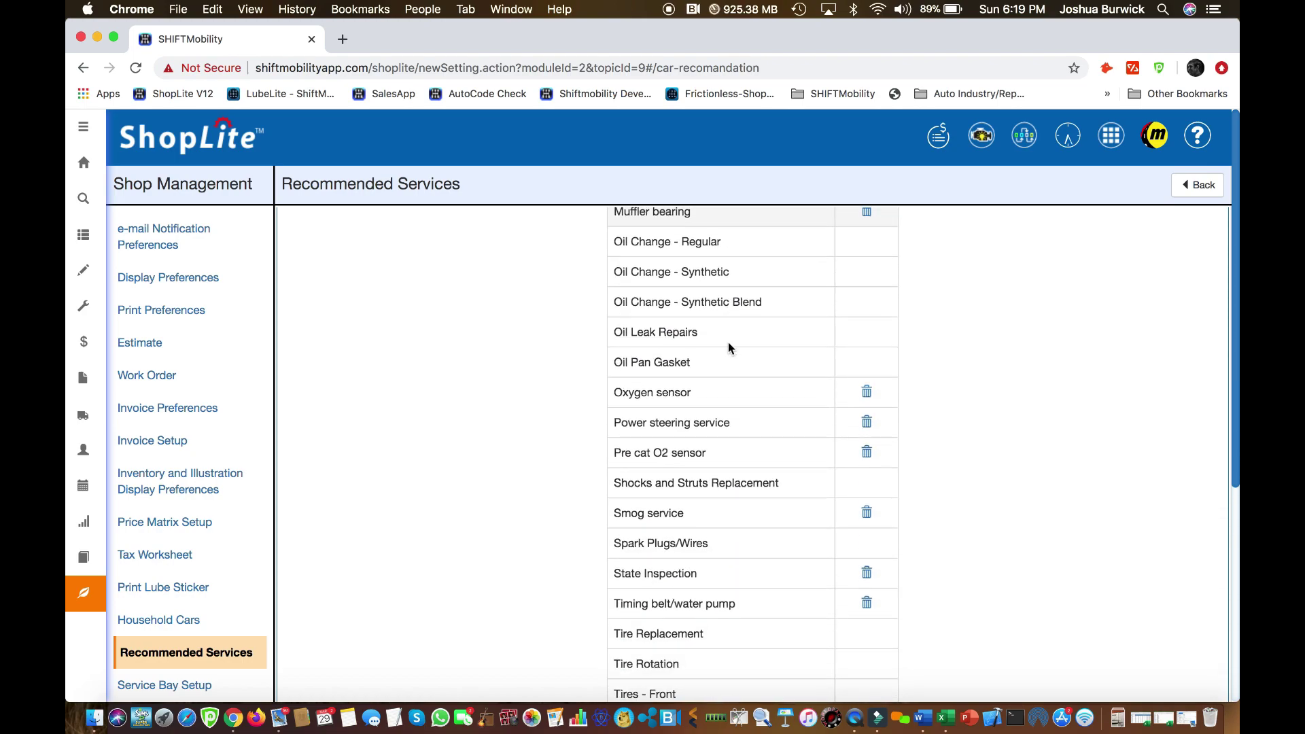
scroll(728, 341, "down", 2)
scroll(728, 342, "up", 15)
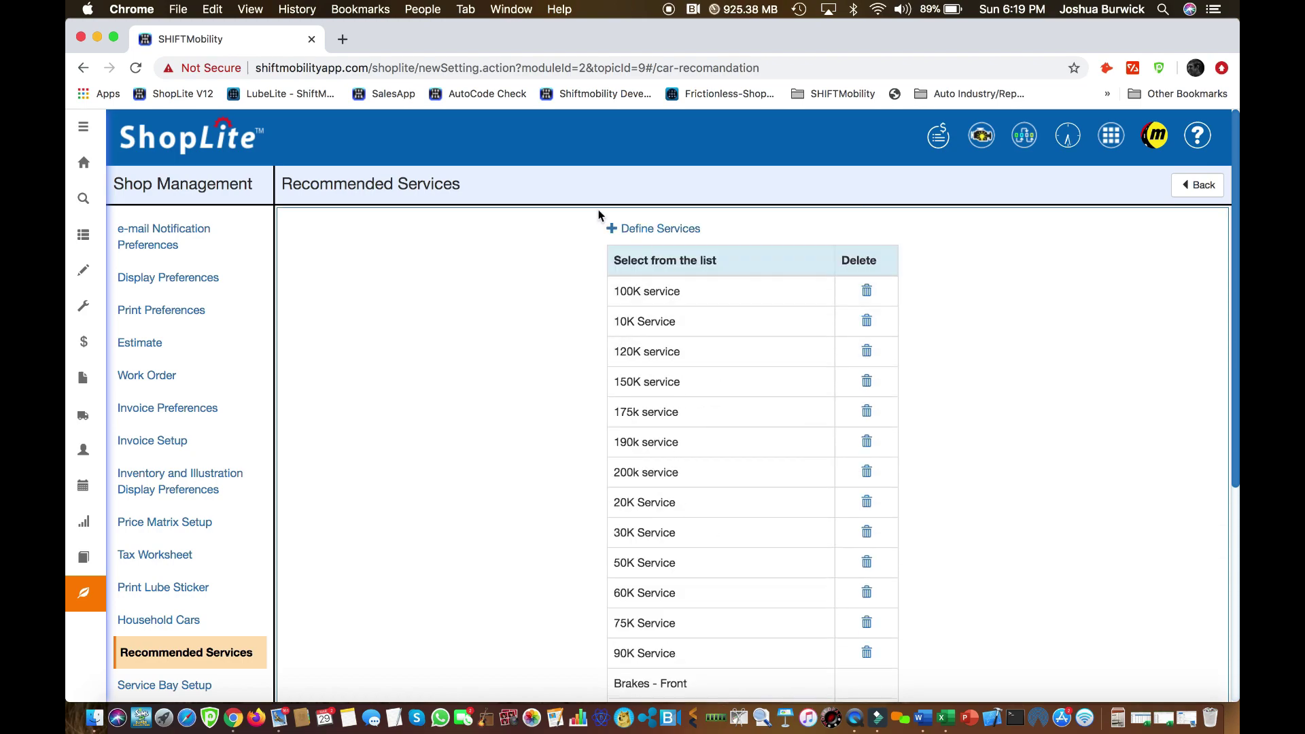
left_click(617, 231)
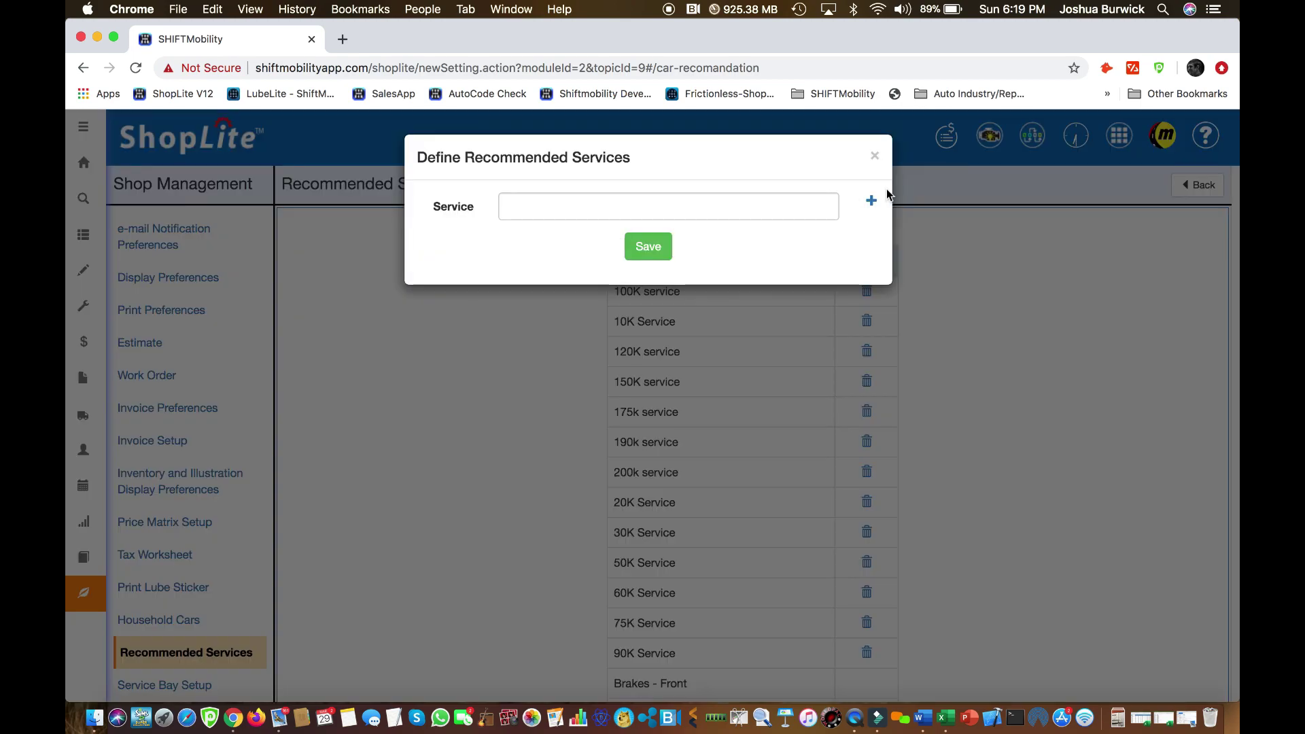
- Add service rows, enter 'test' and 'test2' as names, then close the Define Recommended Services dialog
left_click(871, 201)
left_click(871, 241)
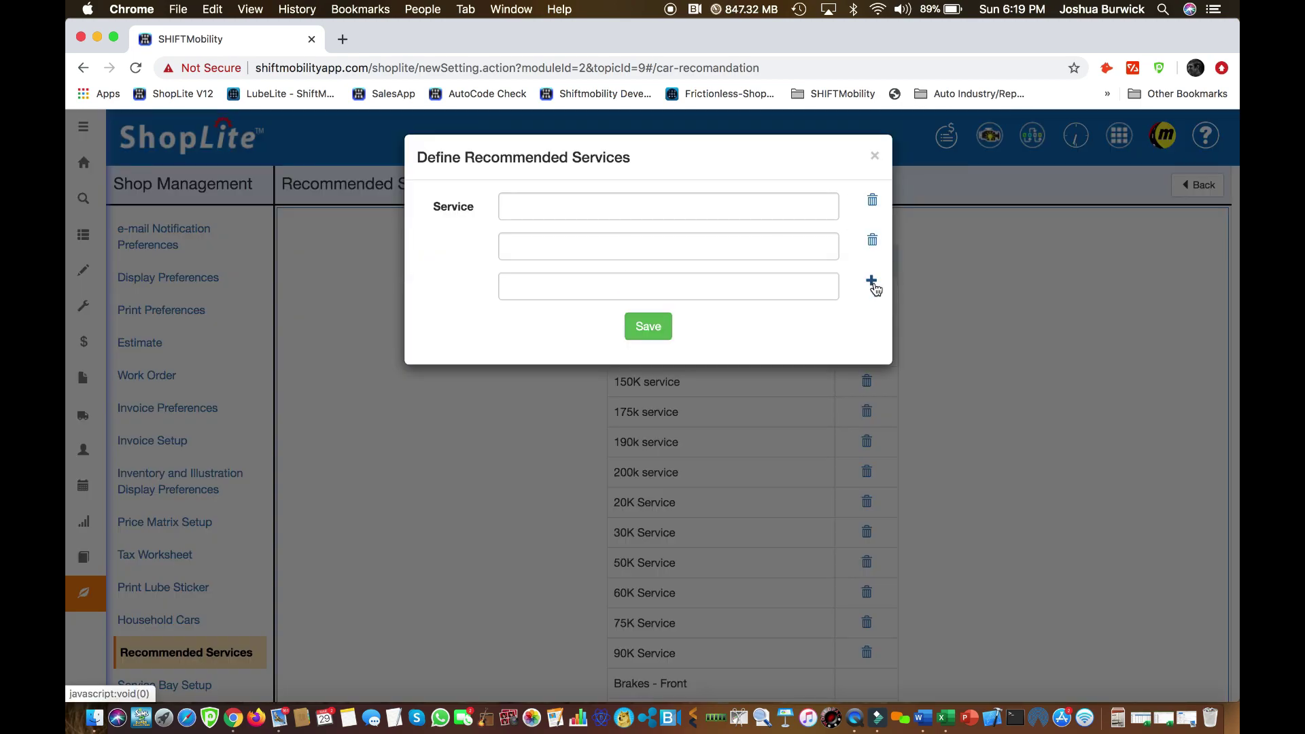
left_click(874, 284)
left_click(625, 204)
type("test")
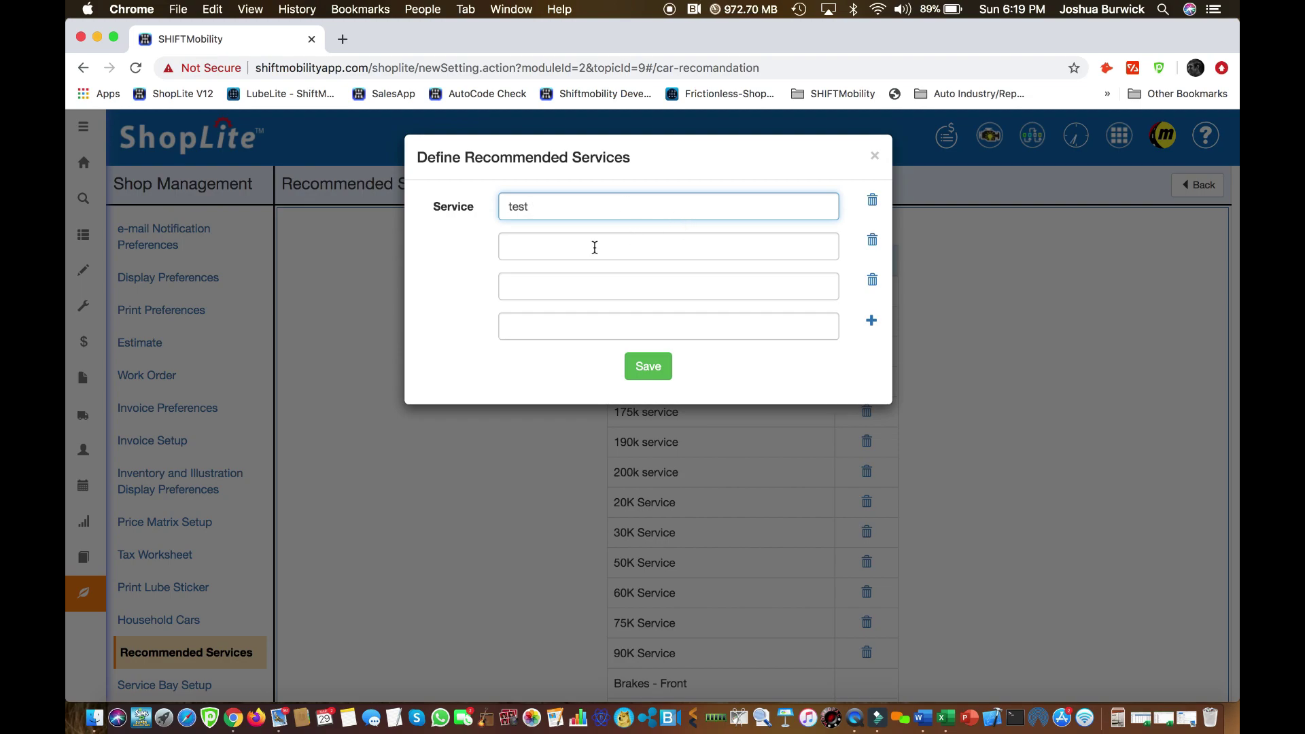
left_click(572, 248)
type("test2")
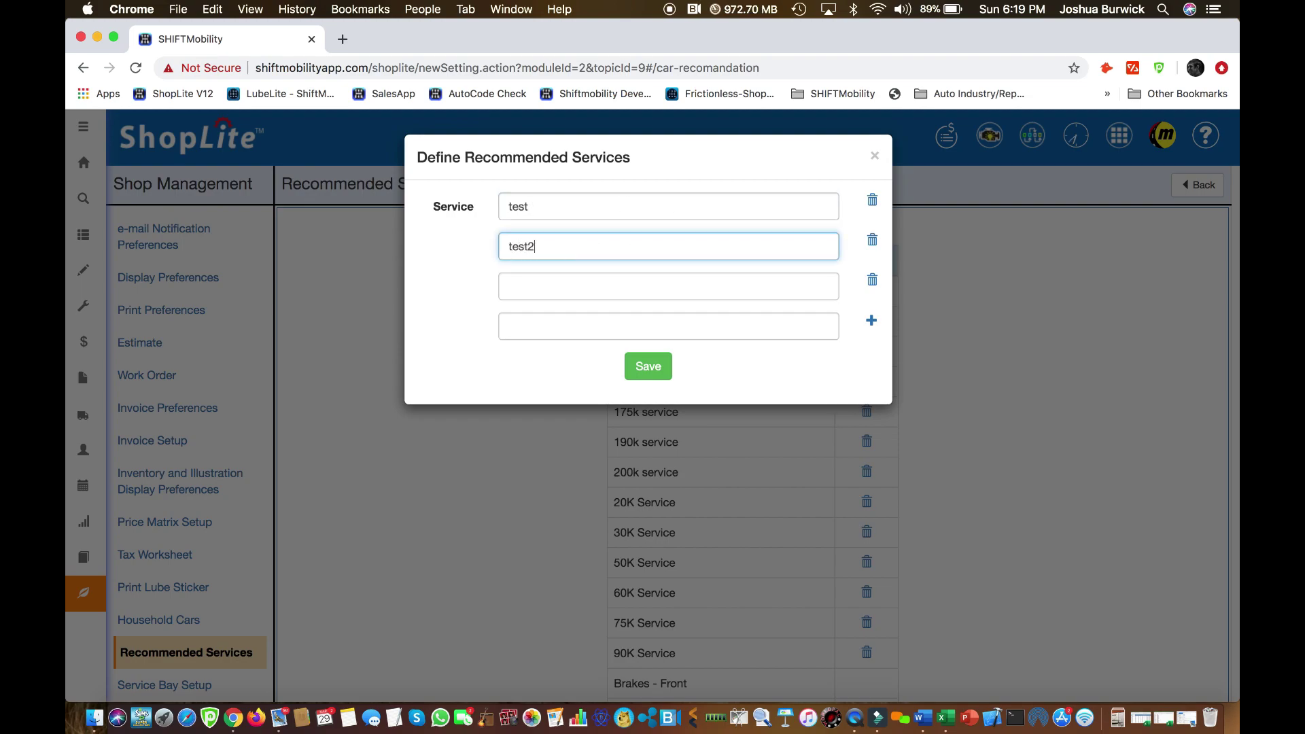
left_click(561, 278)
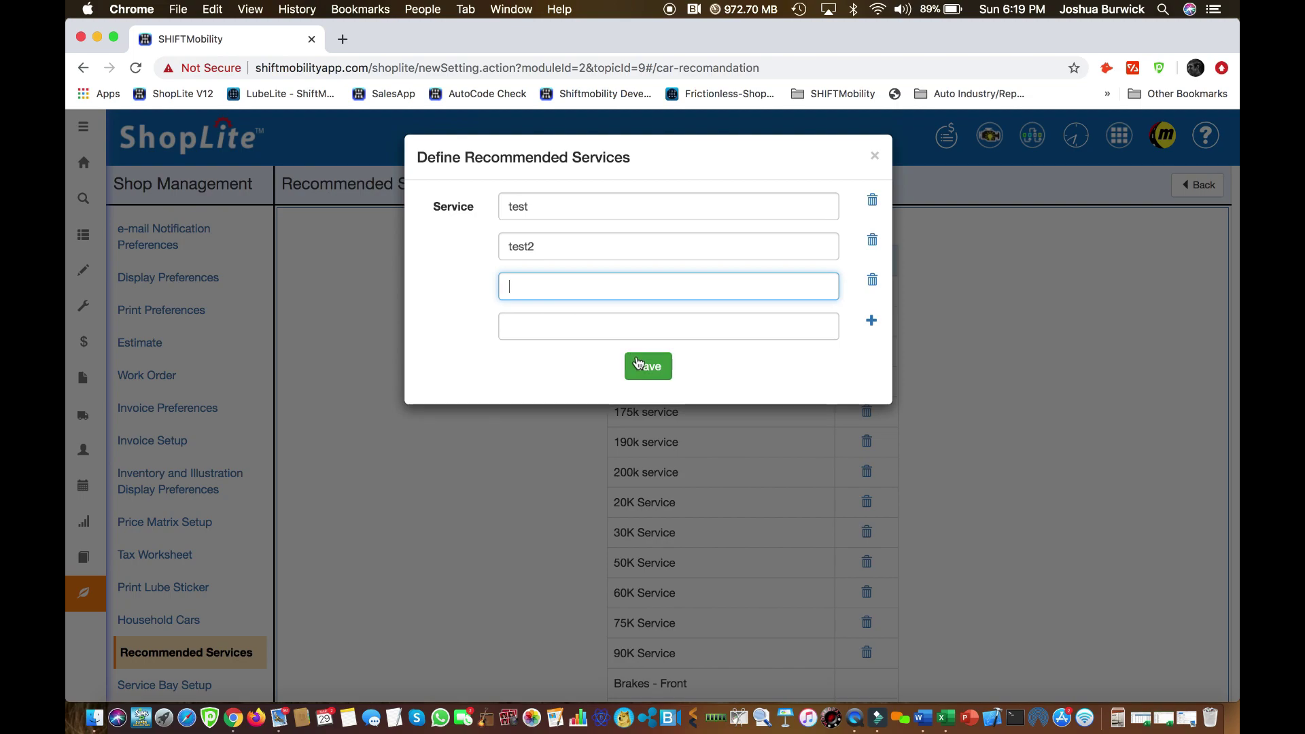
left_click(875, 157)
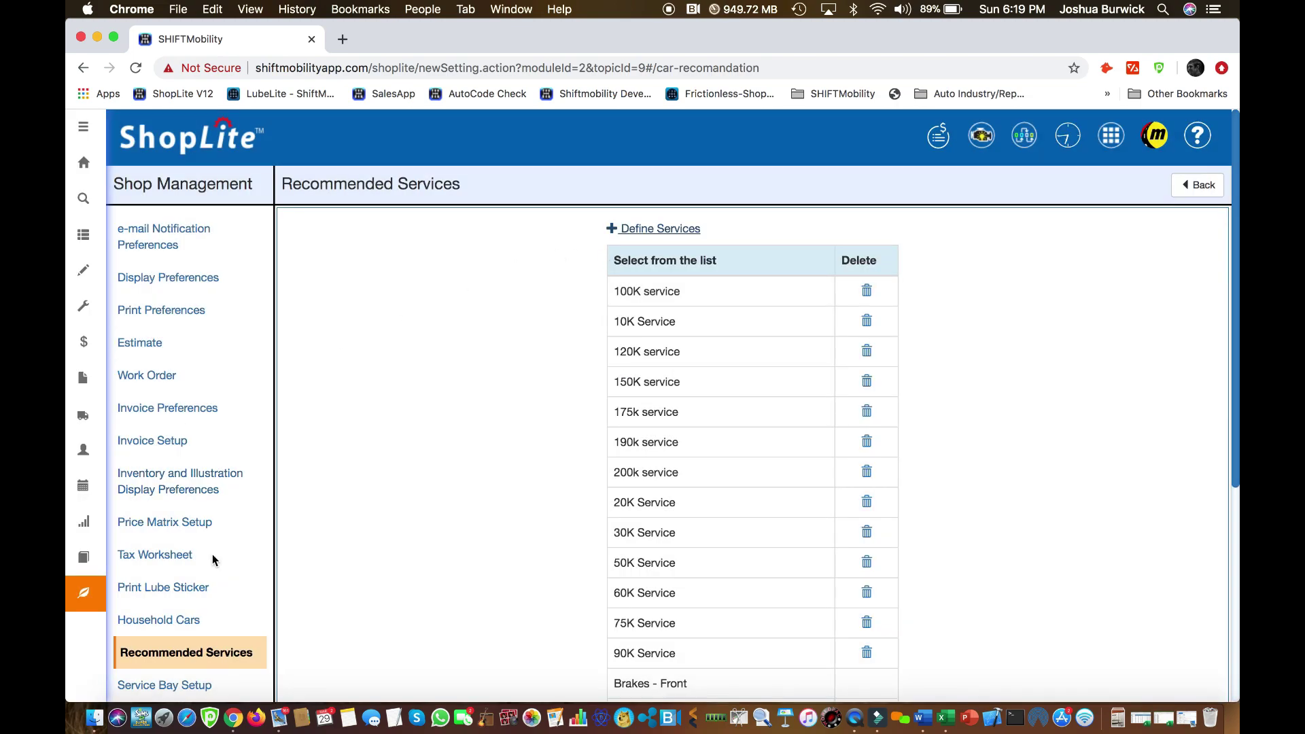
- Go to the Packages page showing the empty Create canned job form
scroll(221, 532, "down", 5)
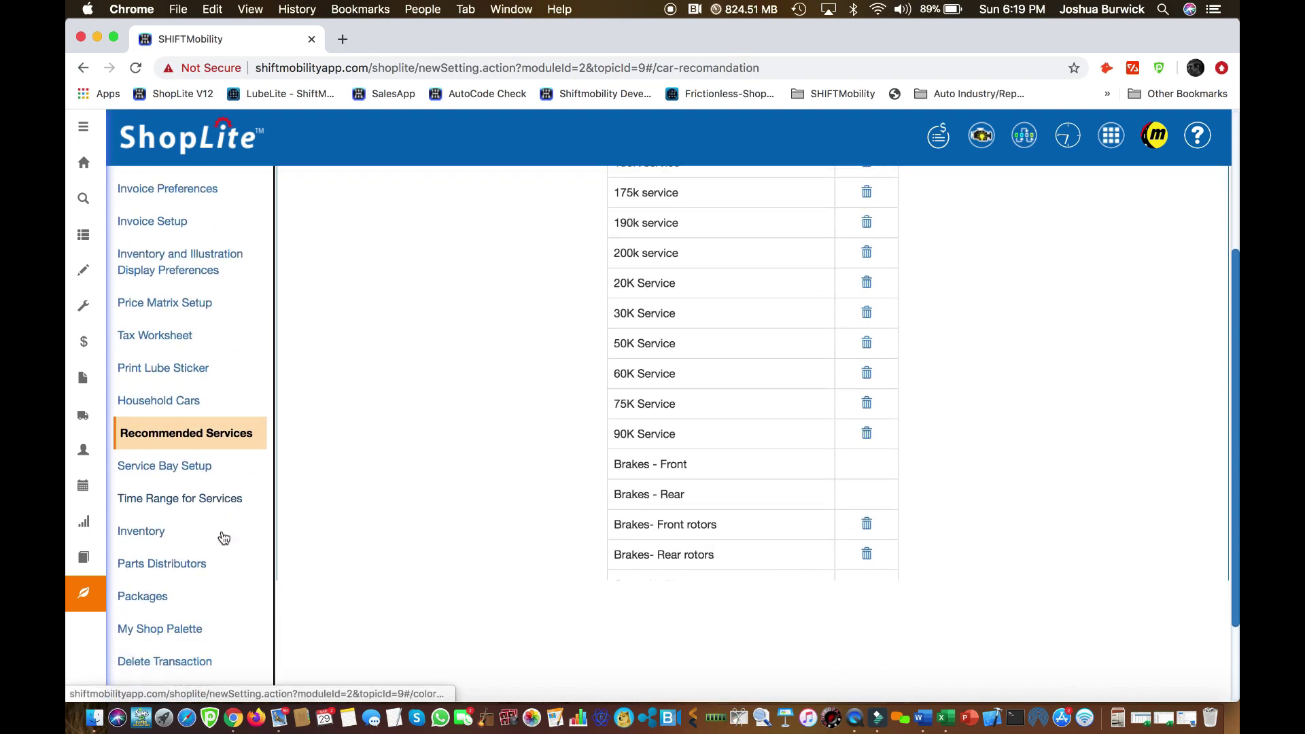
scroll(224, 538, "down", 3)
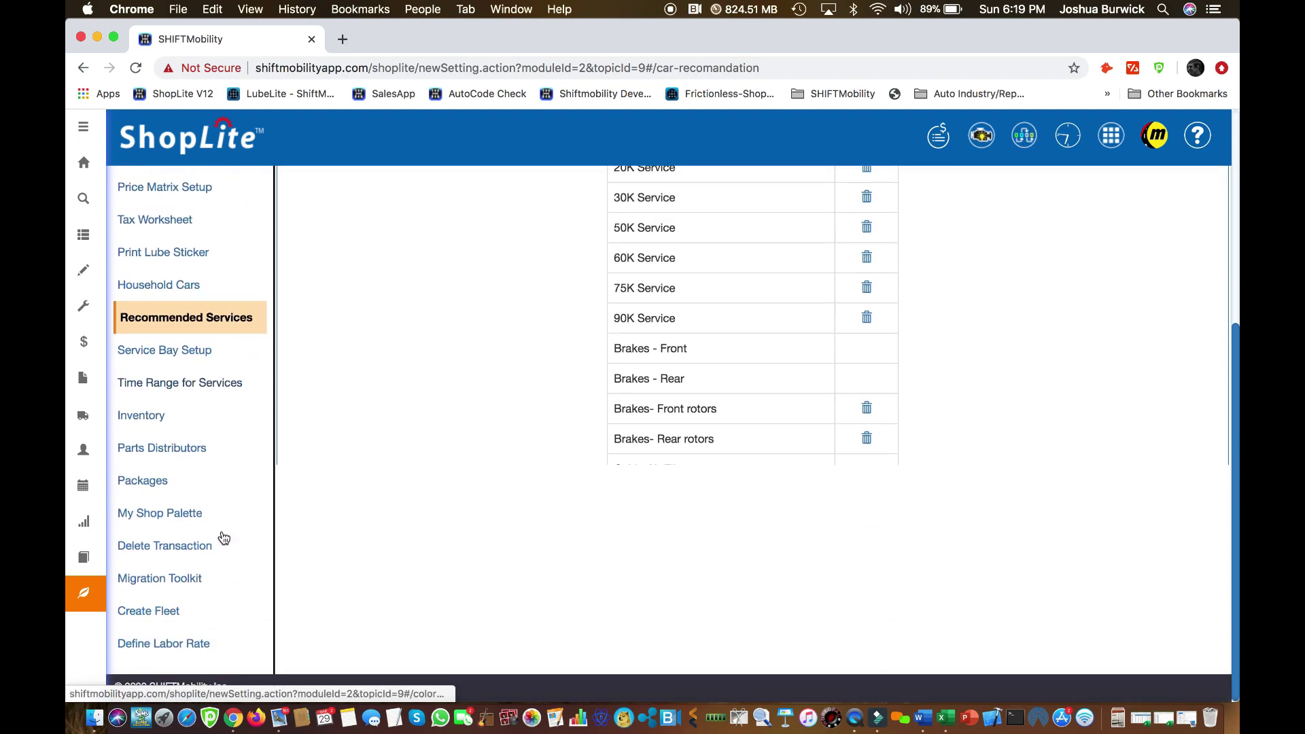
left_click(146, 480)
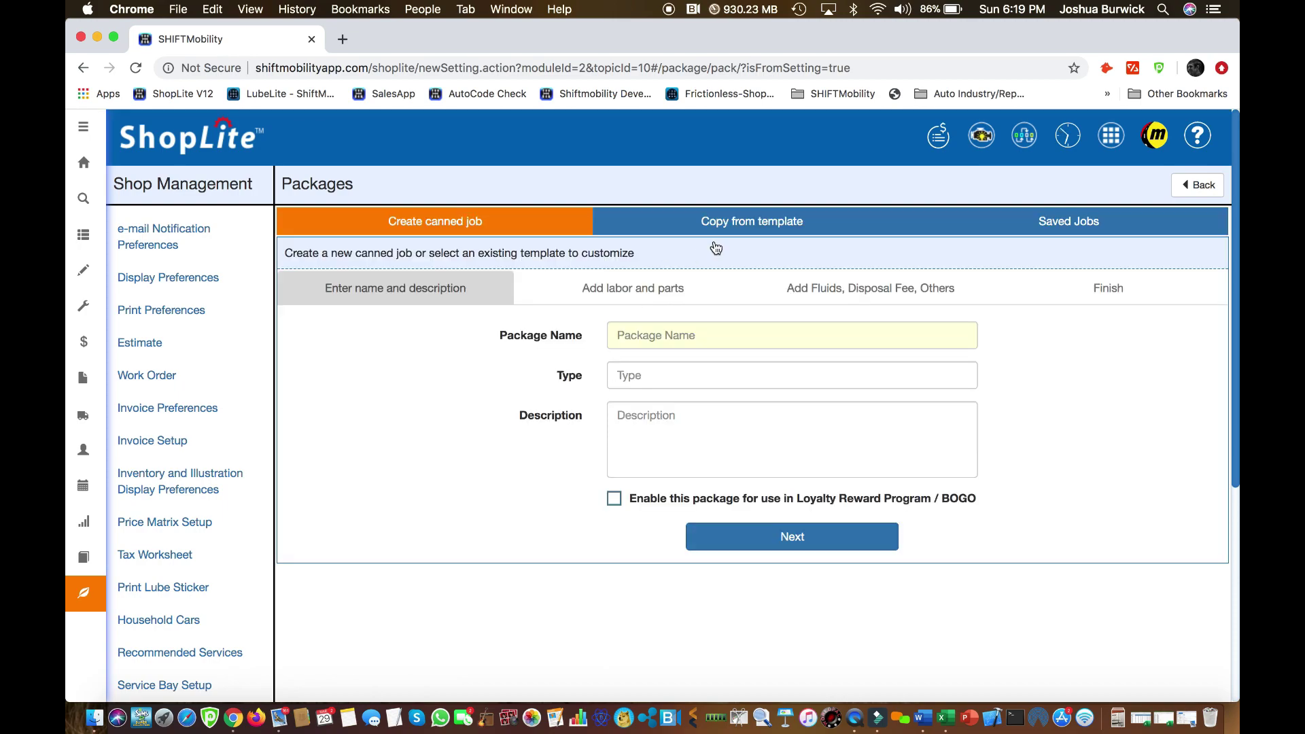
- Start a new canned job 'Diagnostic package', type Diagnostic, described as 'Includes 1 hour diagnostic'
left_click(750, 227)
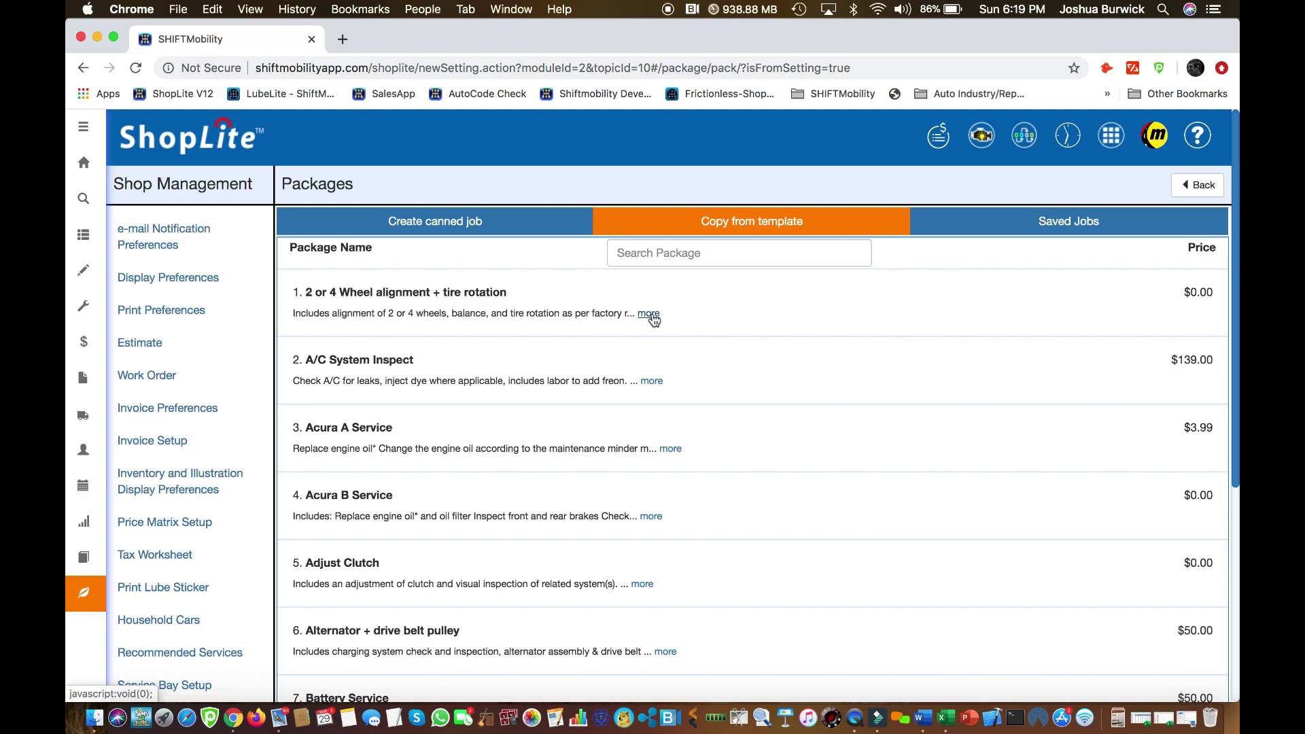
left_click(456, 222)
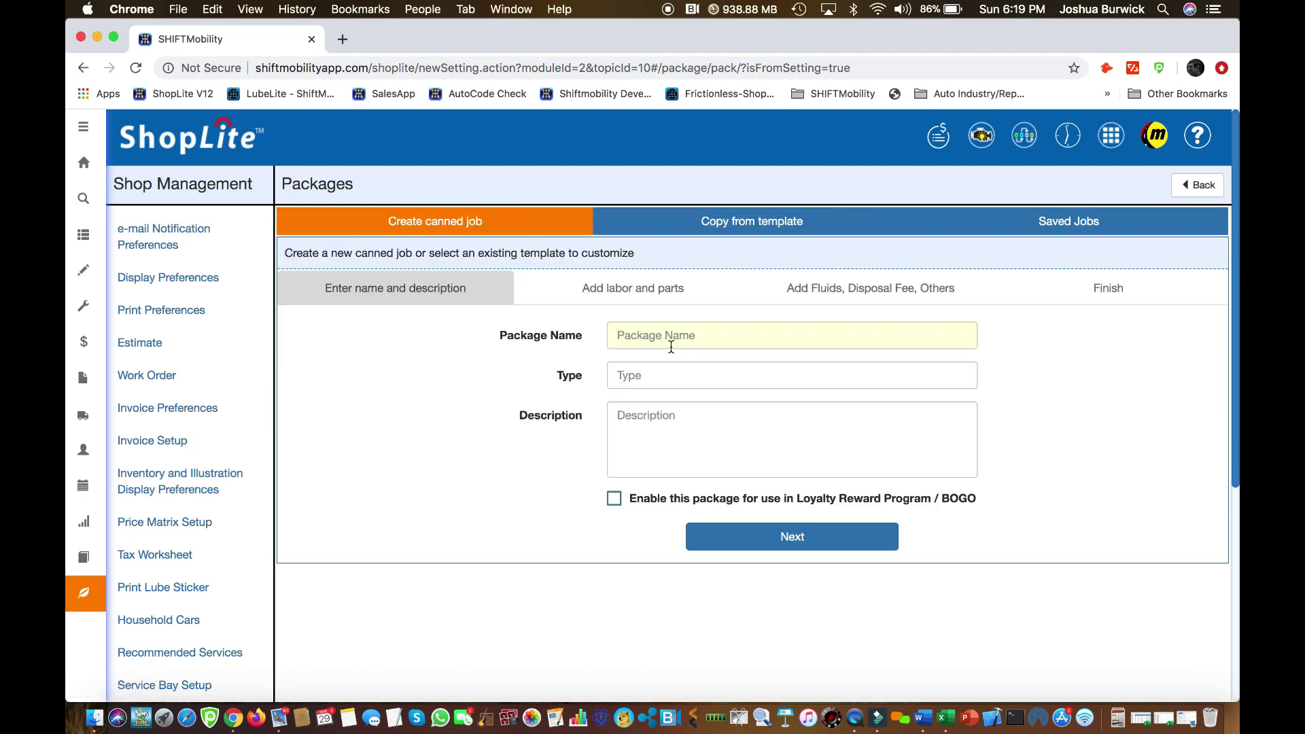
left_click(672, 346)
type("Diagnostic")
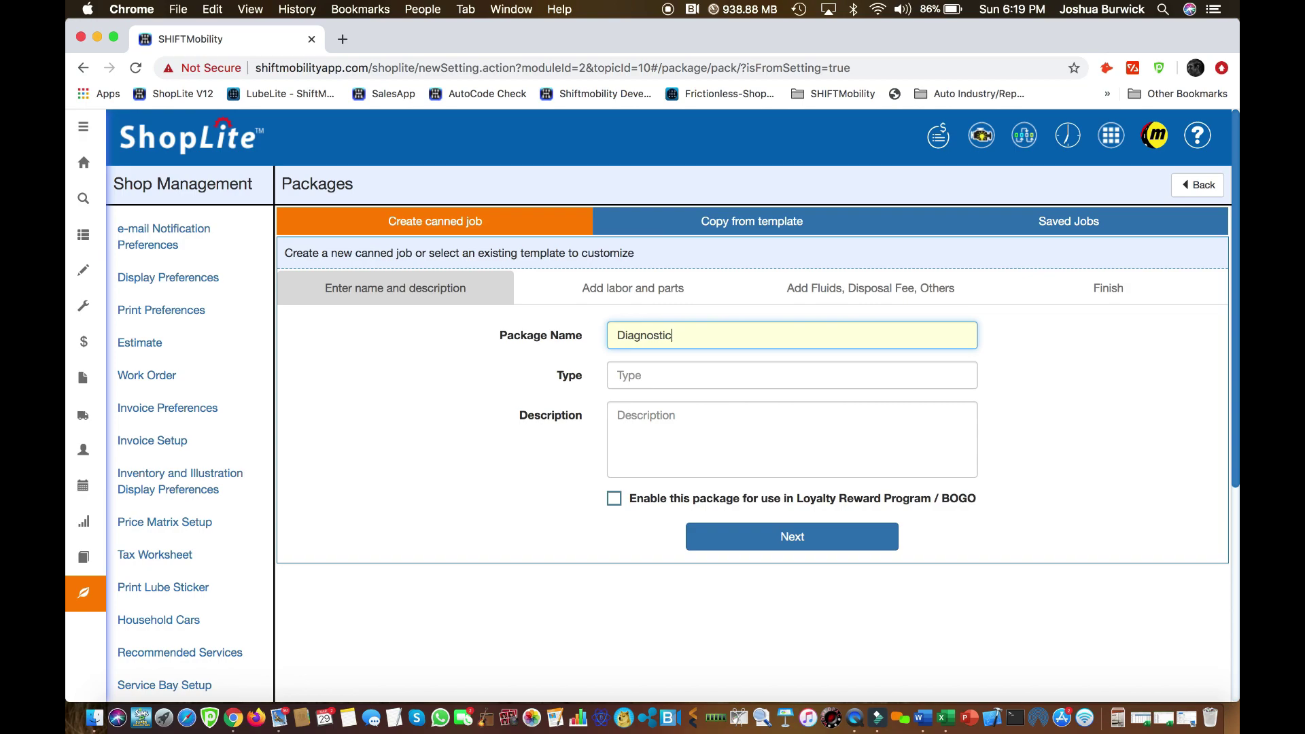
type(" package")
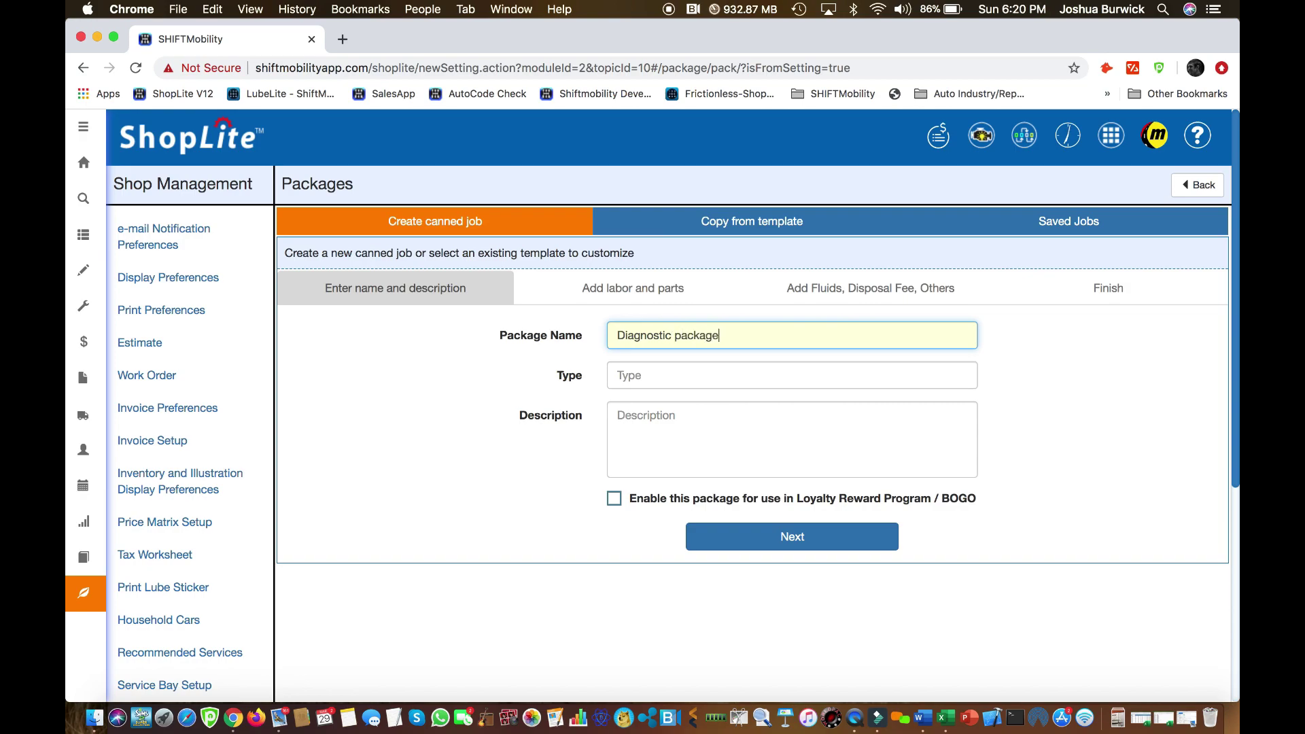
left_click(682, 377)
type("Di")
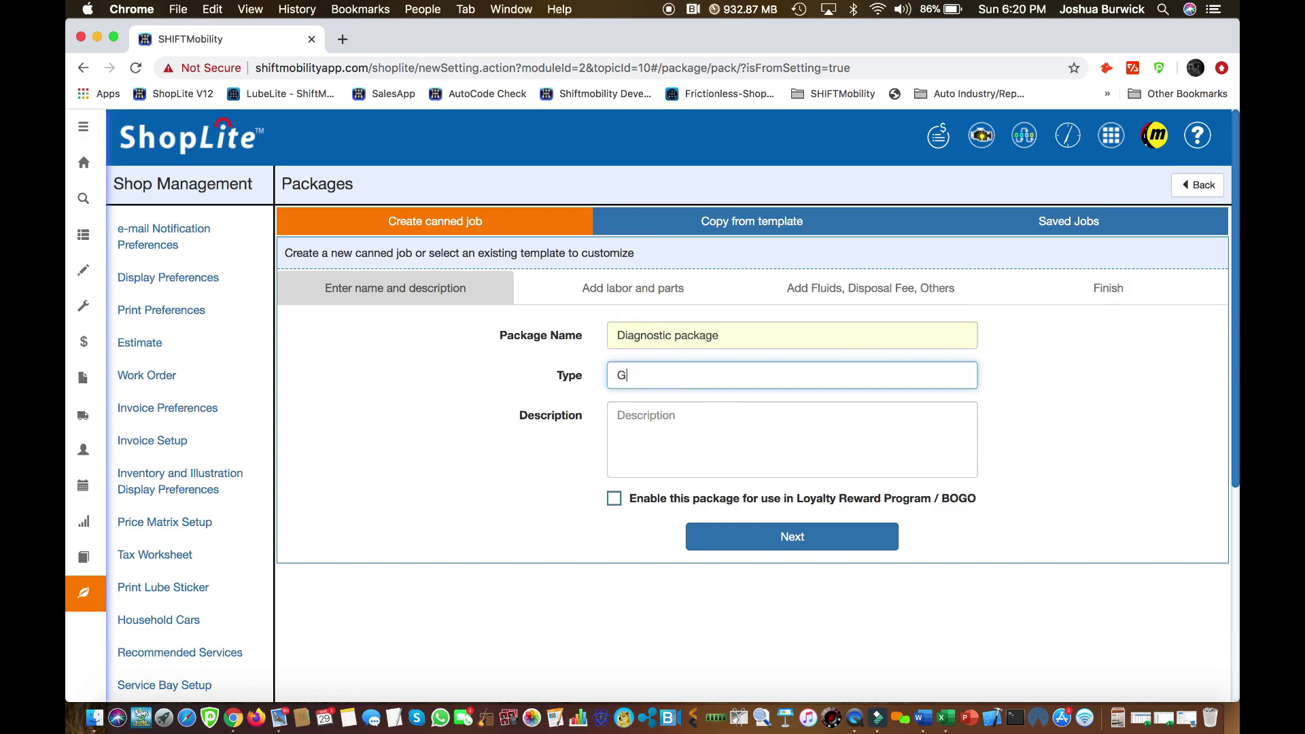
key("BackSpace")
key("BackSpace")
type("Diagnostic")
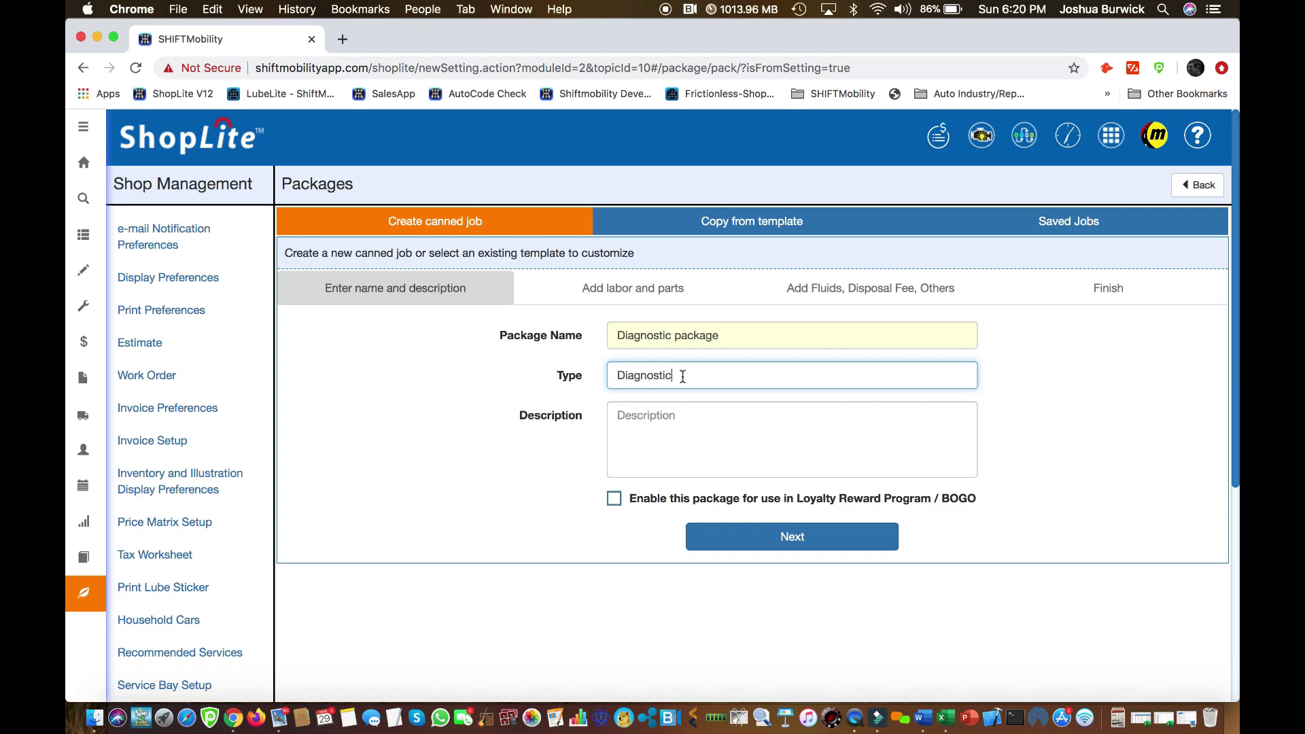
left_click(660, 417)
type("Incliud")
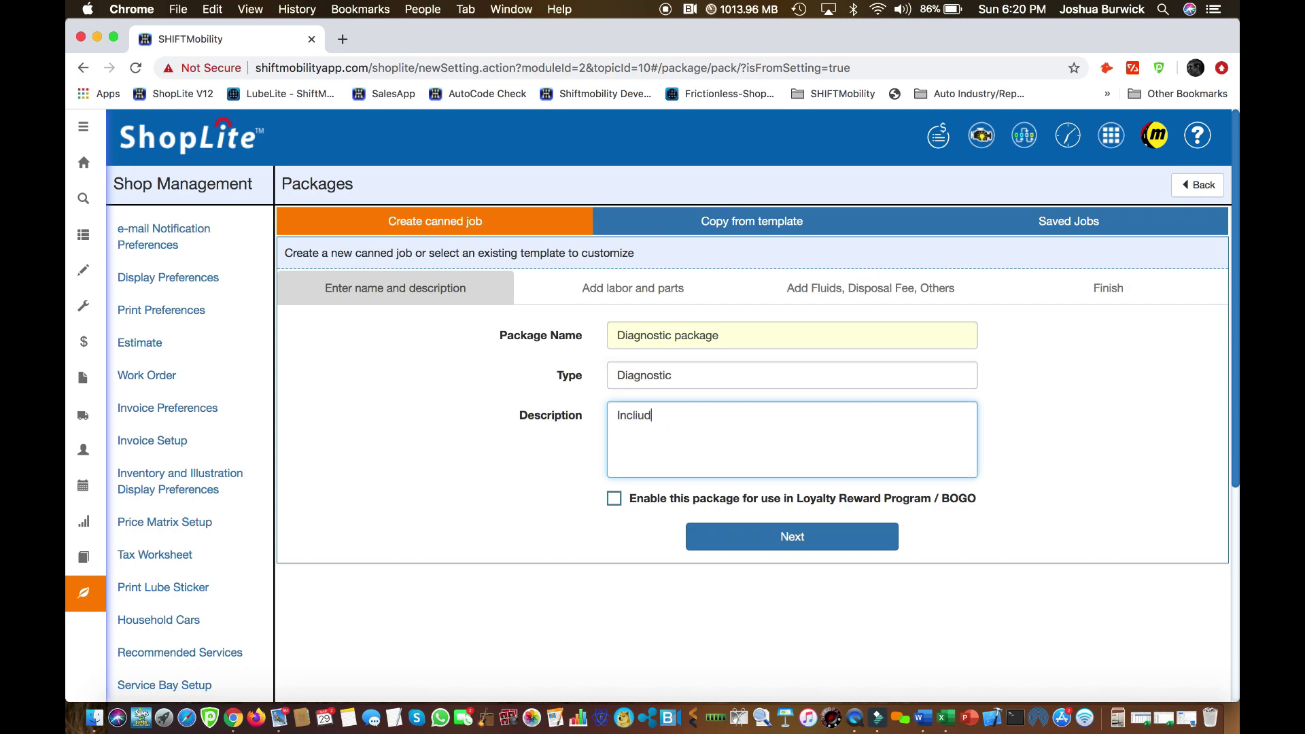
type("udes 1 hour diagnostic")
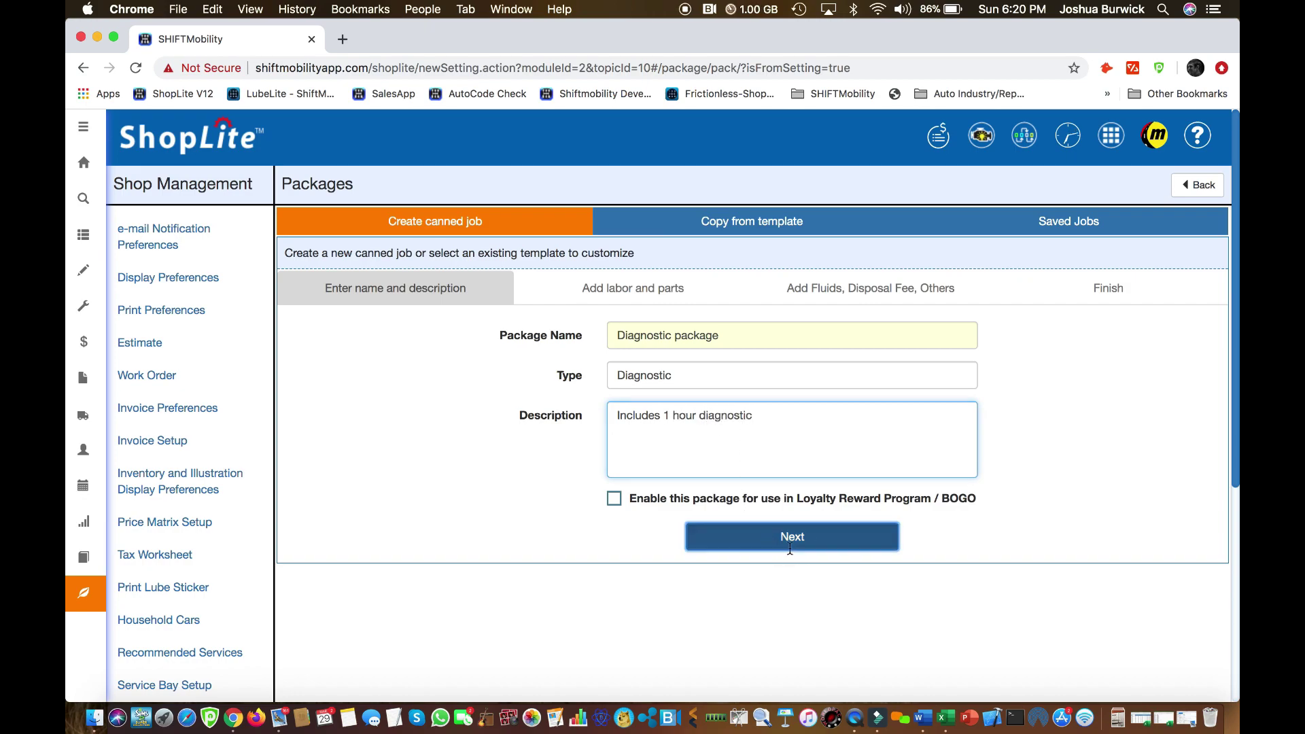
- Add a labor line described as 'Diagnostic', fixing its spelling from the suggestion list
left_click(755, 528)
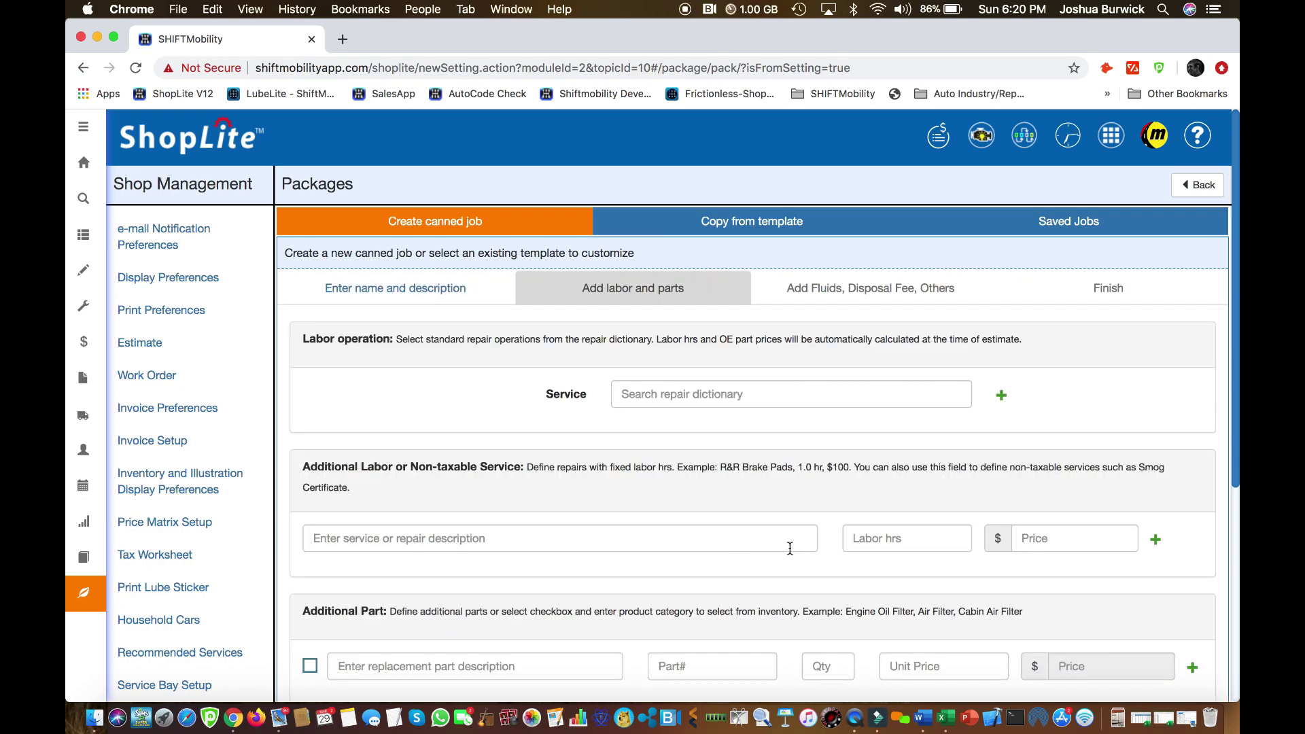
scroll(790, 545, "down", 3)
left_click(377, 412)
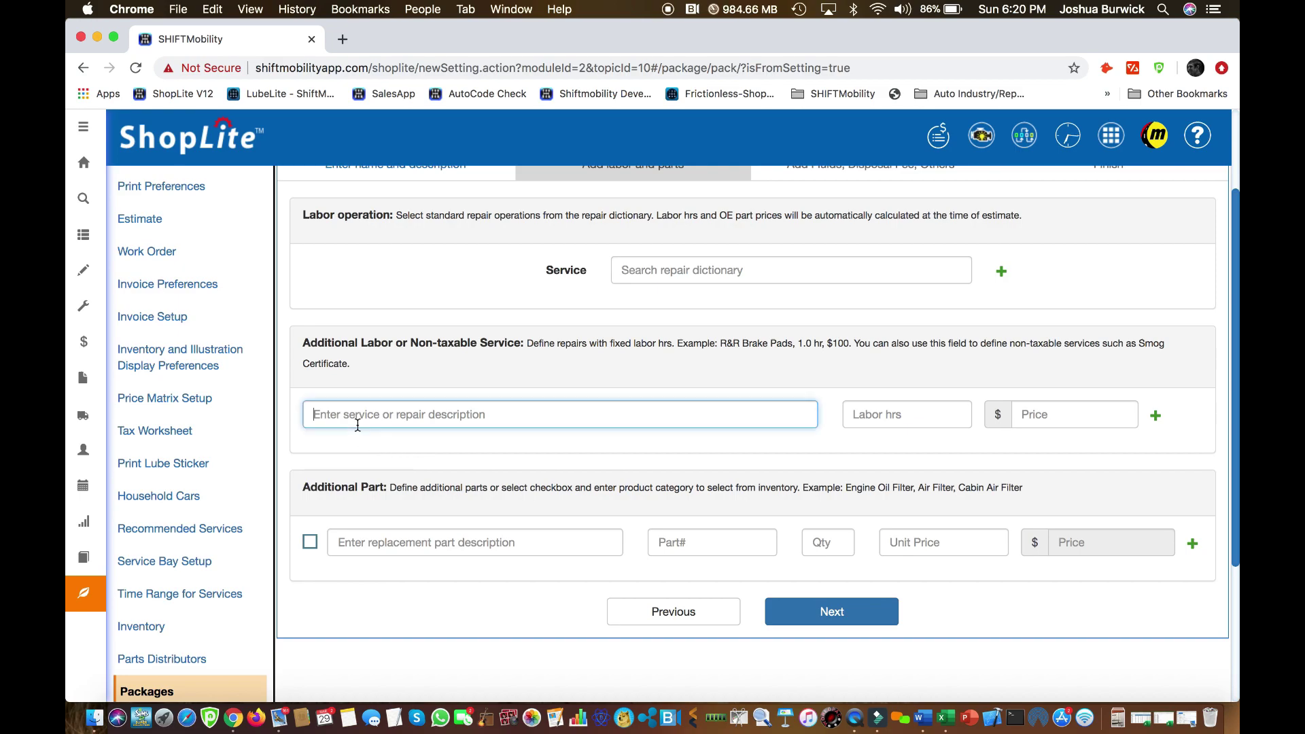
type("Diagnsotic")
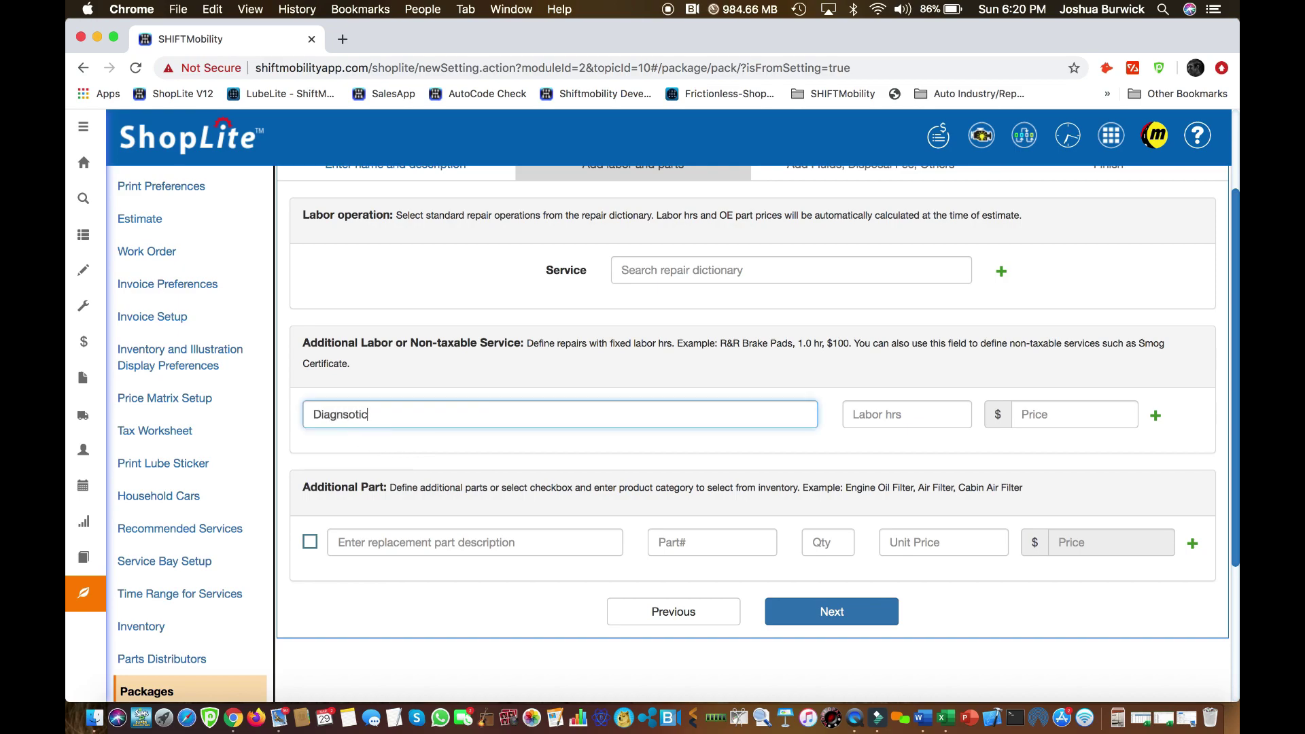
right_click(356, 414)
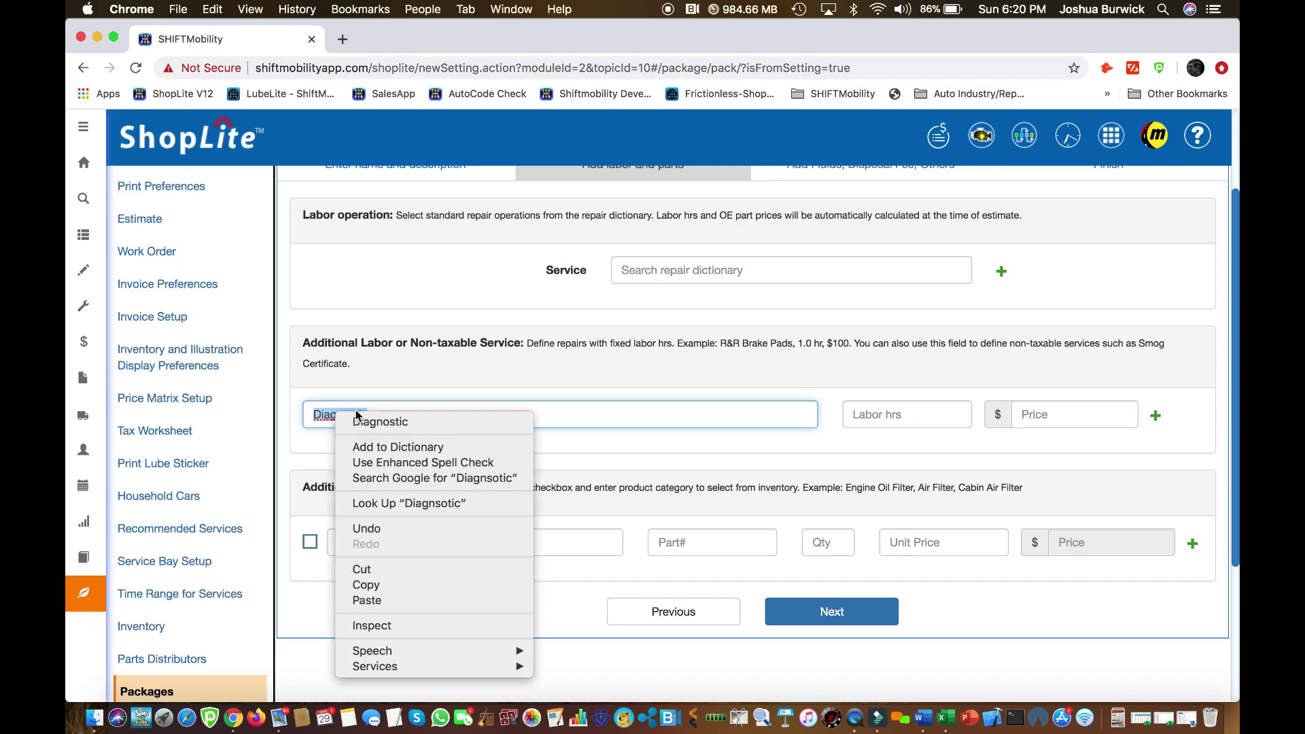
left_click(370, 421)
- Set the Diagnostic labor to 1 hour at $135 and continue to fluids
left_click(908, 415)
type("1")
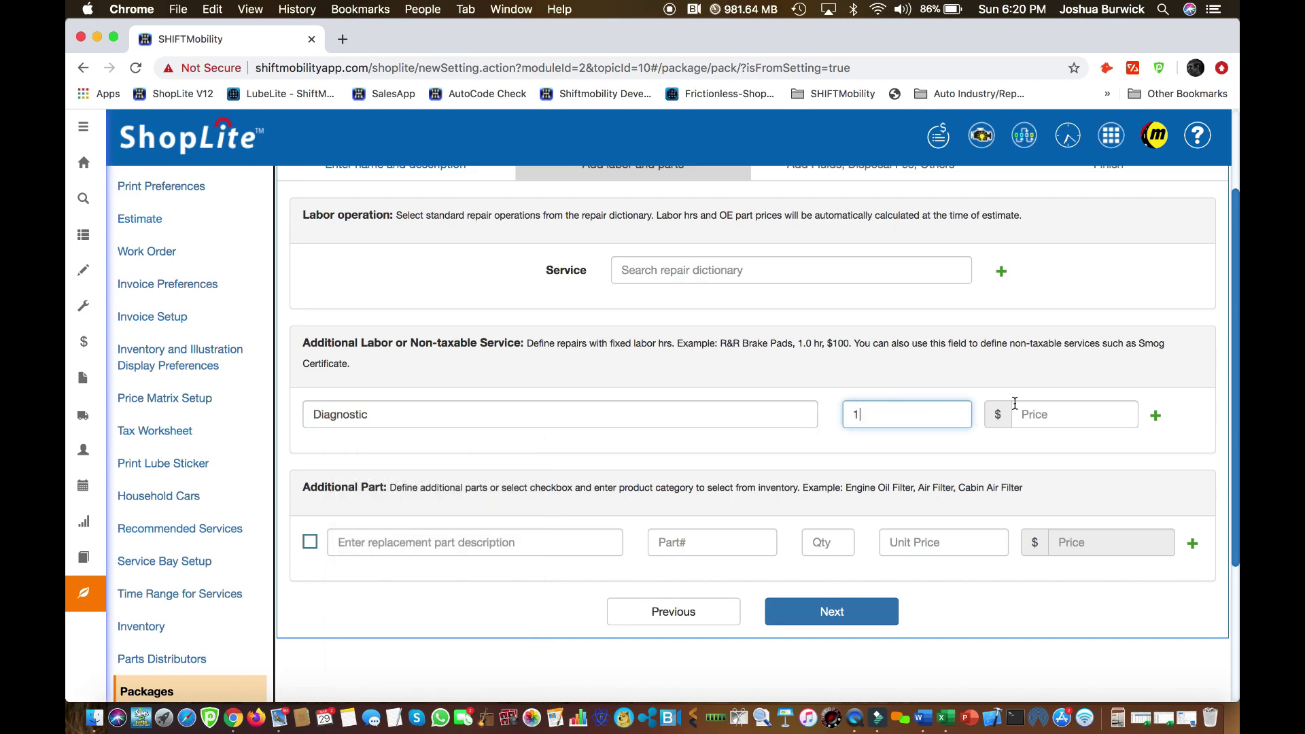
left_click(1025, 408)
type("135")
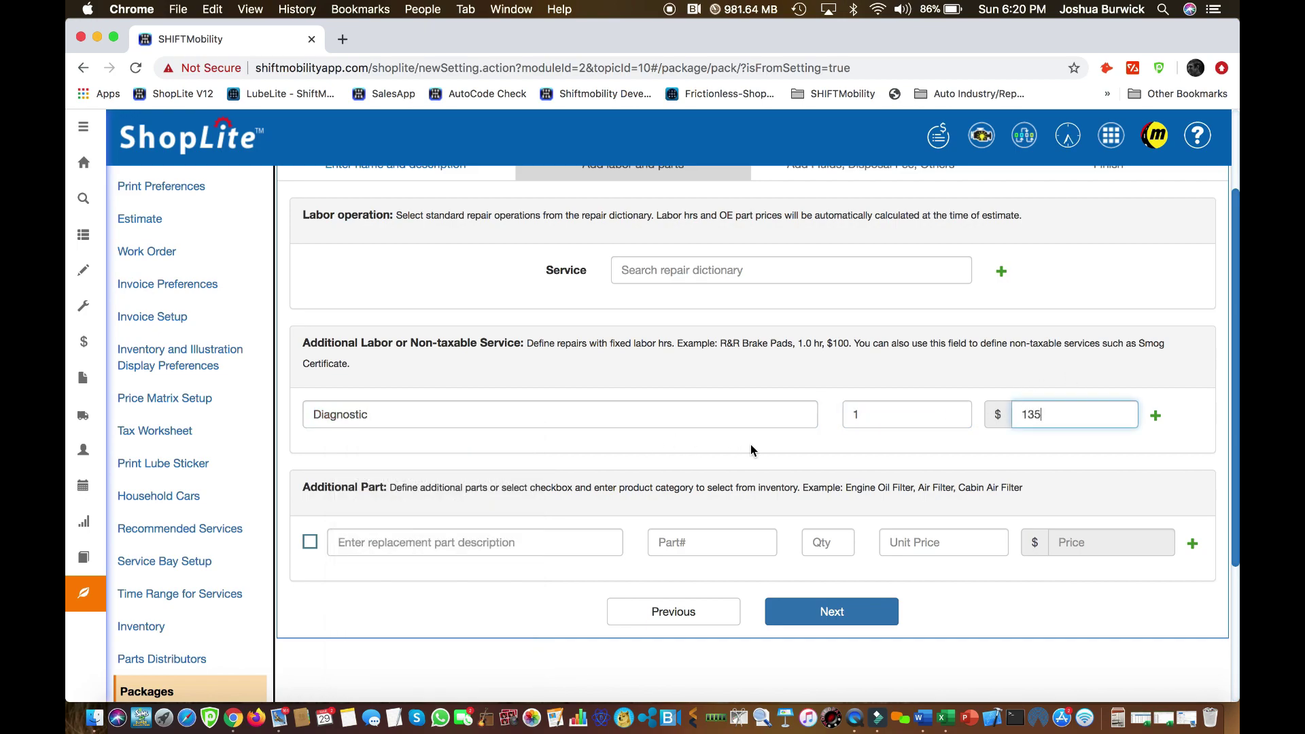
scroll(752, 450, "down", 2)
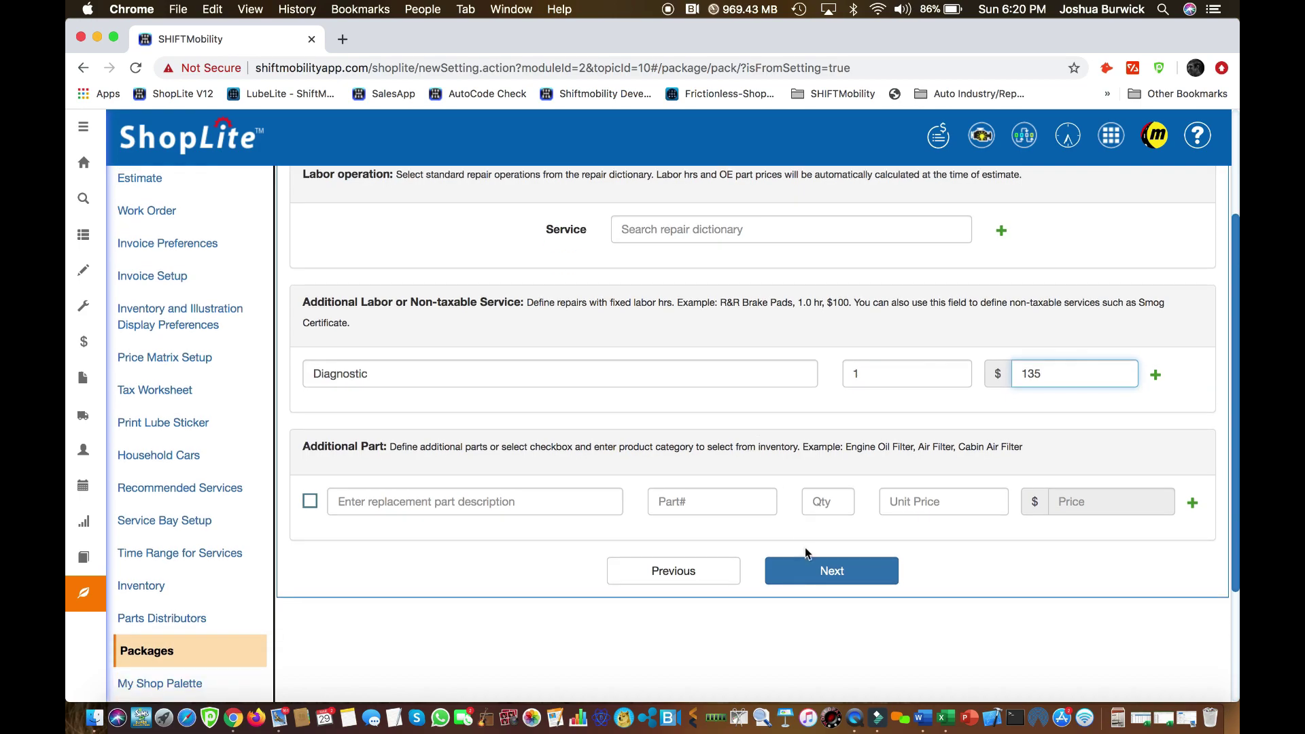
left_click(813, 568)
- Skip fluids and save the Diagnostic package from the Finish summary, confirming with an eSignature
scroll(870, 468, "up", 2)
scroll(870, 467, "up", 1)
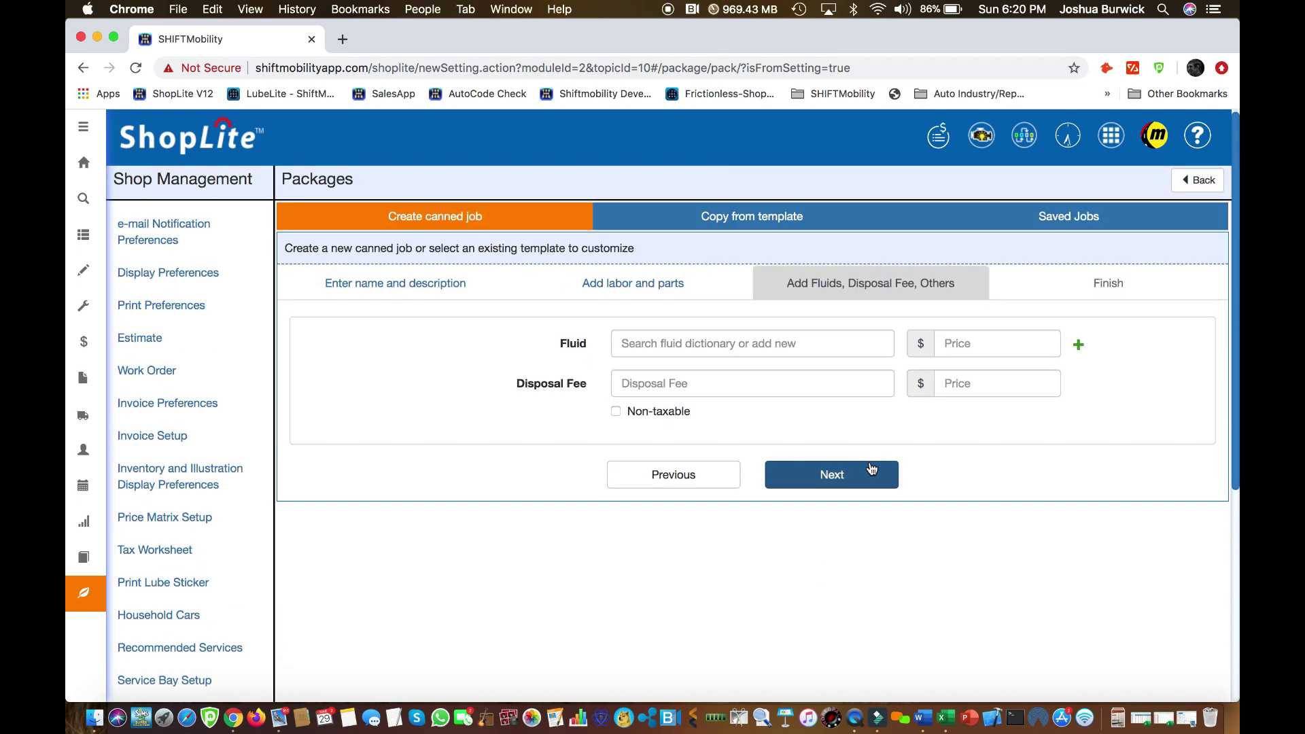
left_click(828, 474)
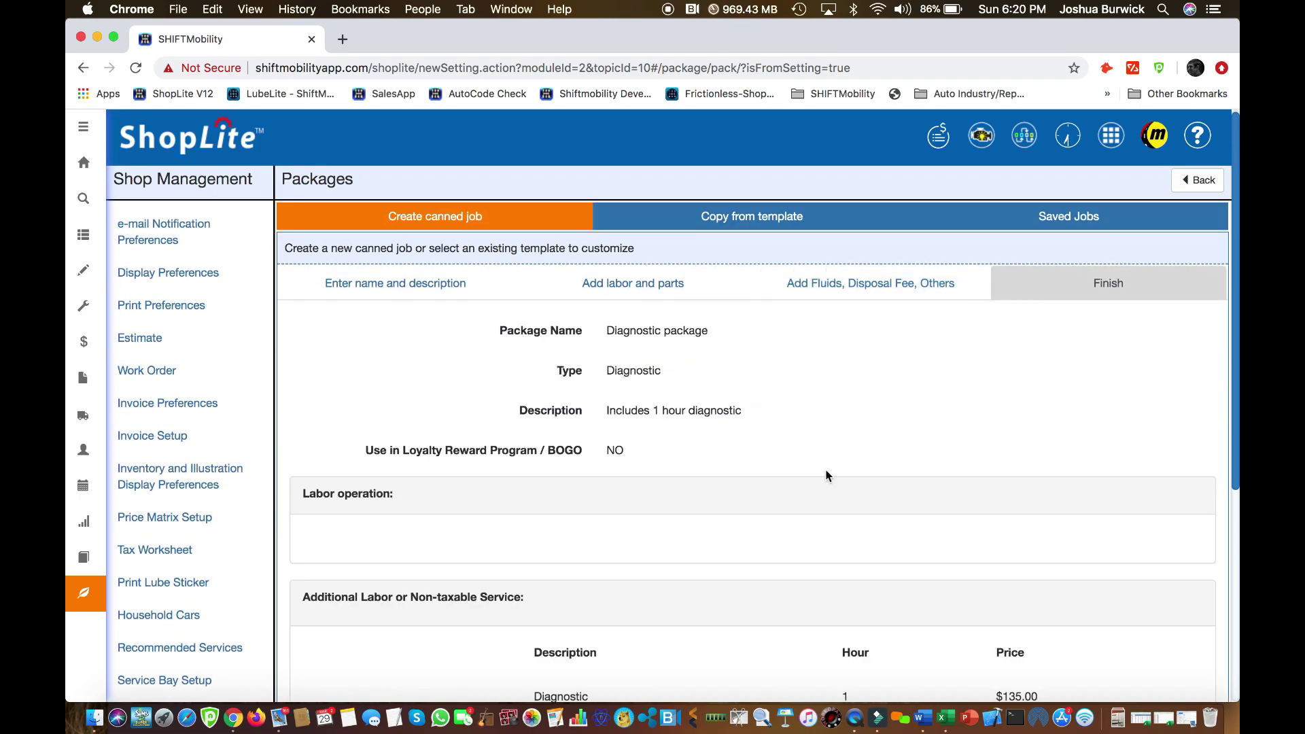
scroll(788, 531, "down", 5)
scroll(788, 531, "down", 1)
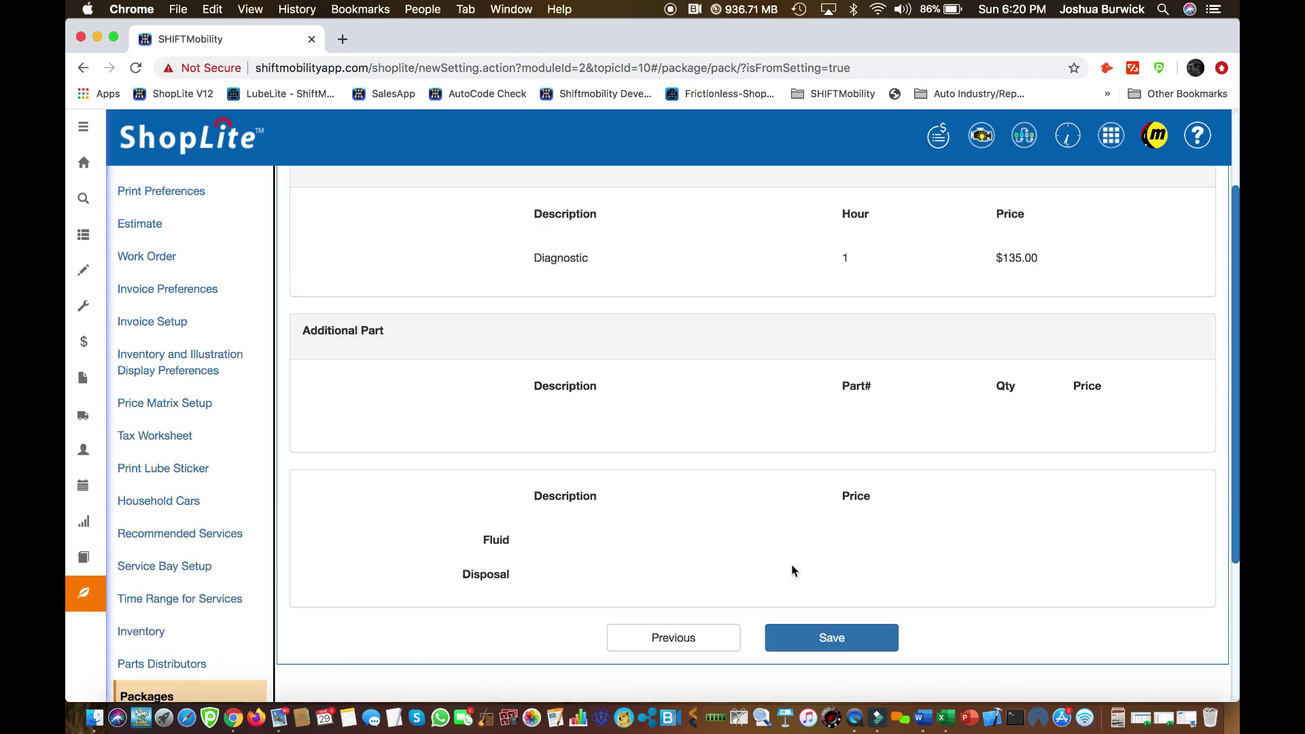
left_click(825, 637)
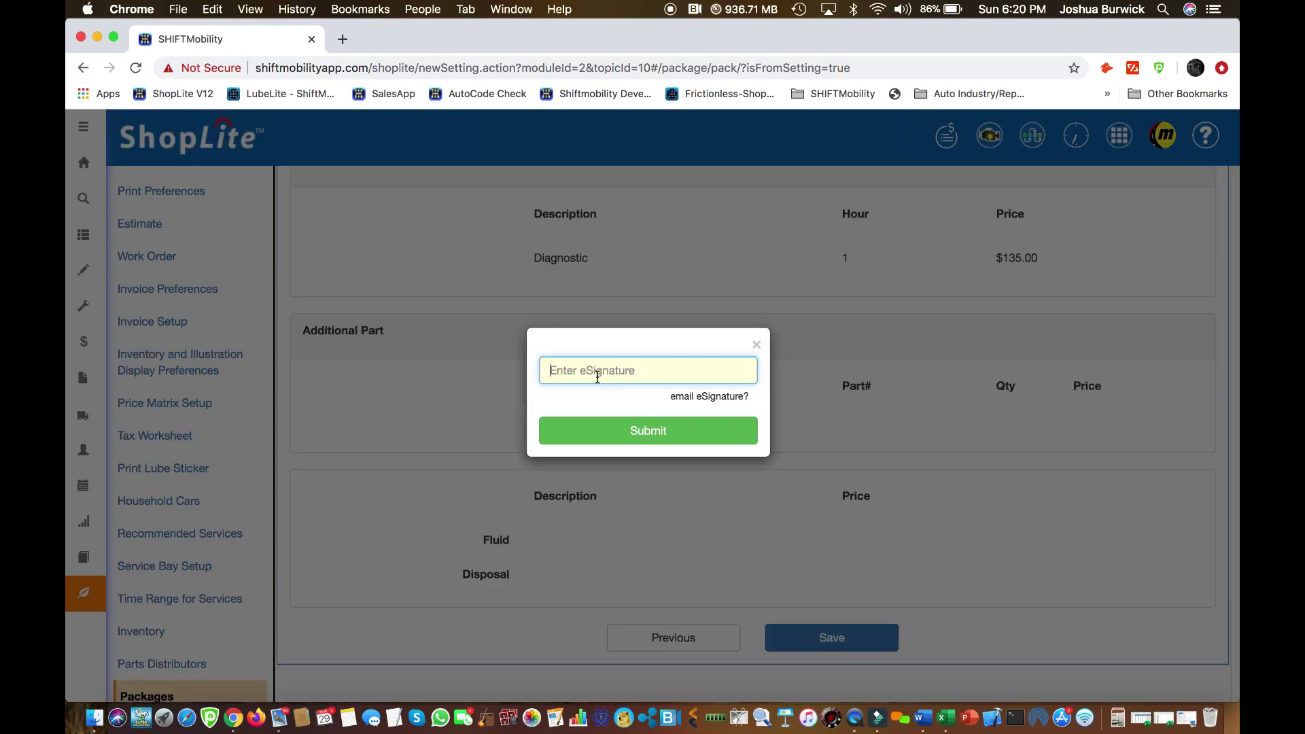
type("jwb")
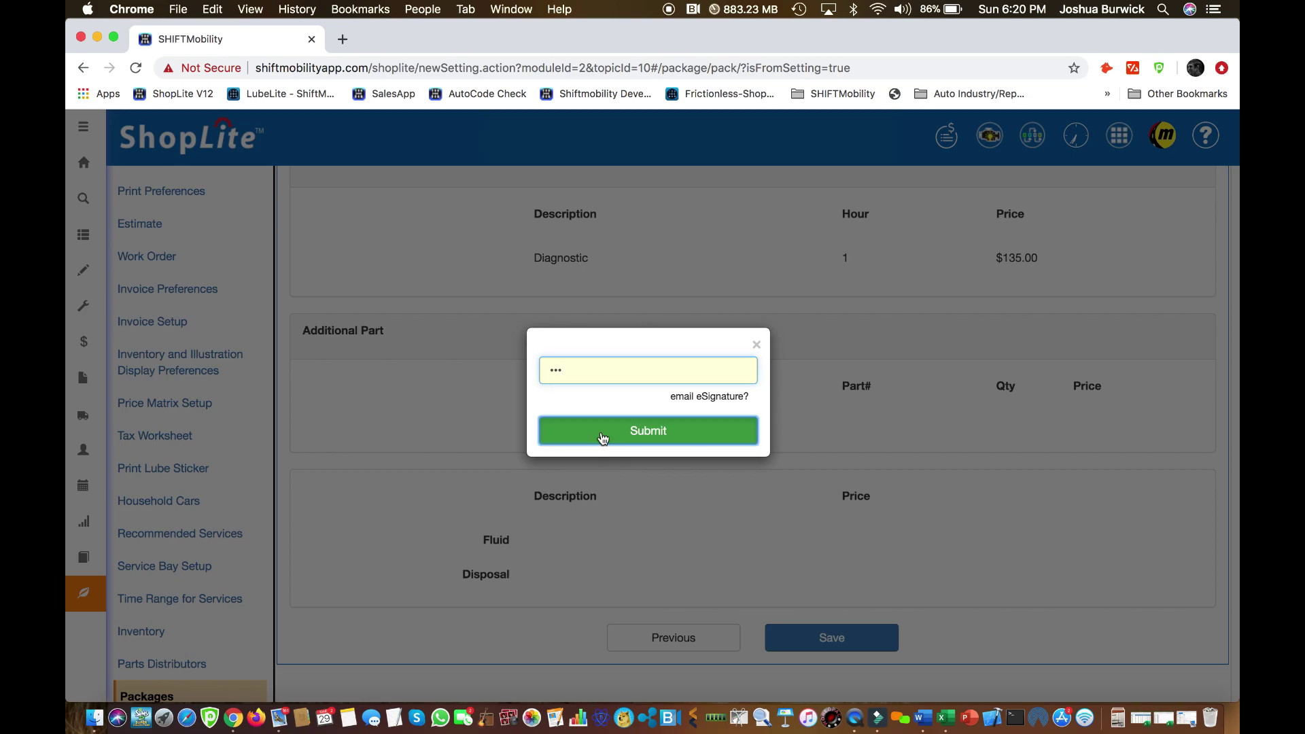
left_click(602, 435)
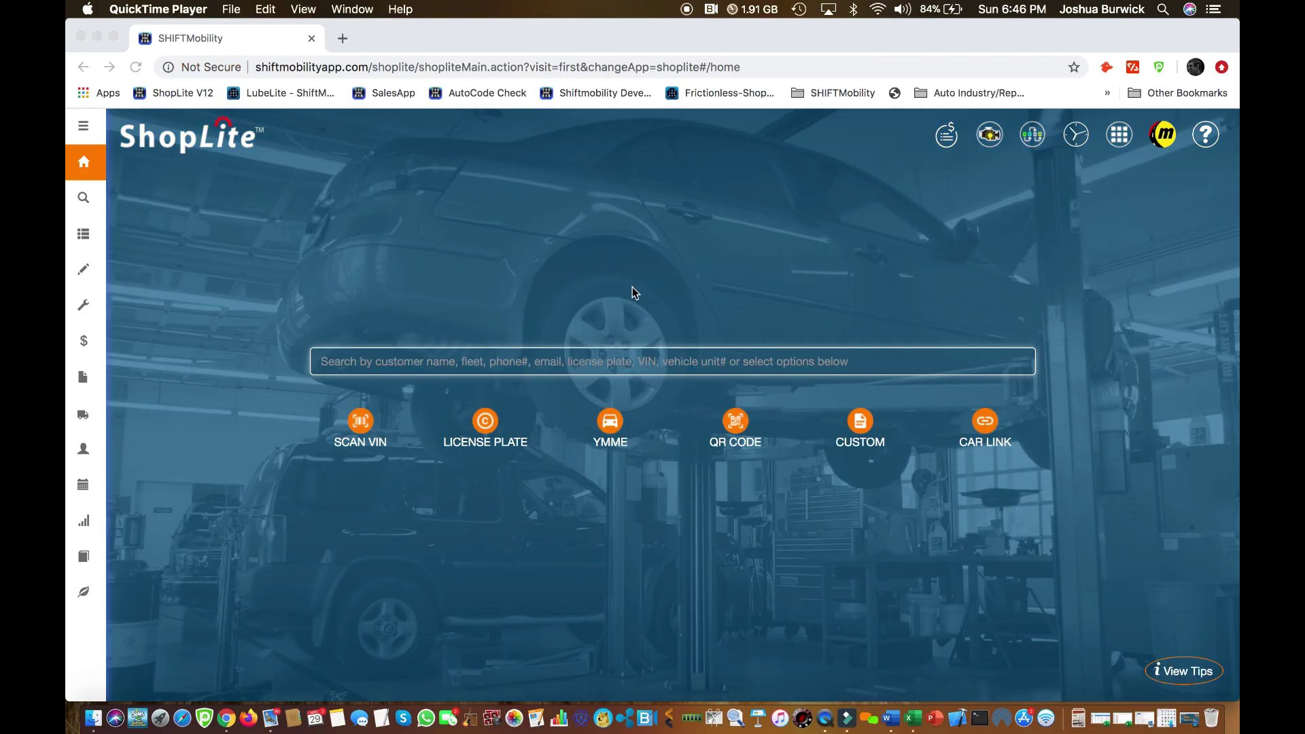
- Choose vehicle 2015 Acura MDX Base, V6 3.5L SOHC J35Y5, without VIN or plate
left_click(632, 287)
left_click(612, 424)
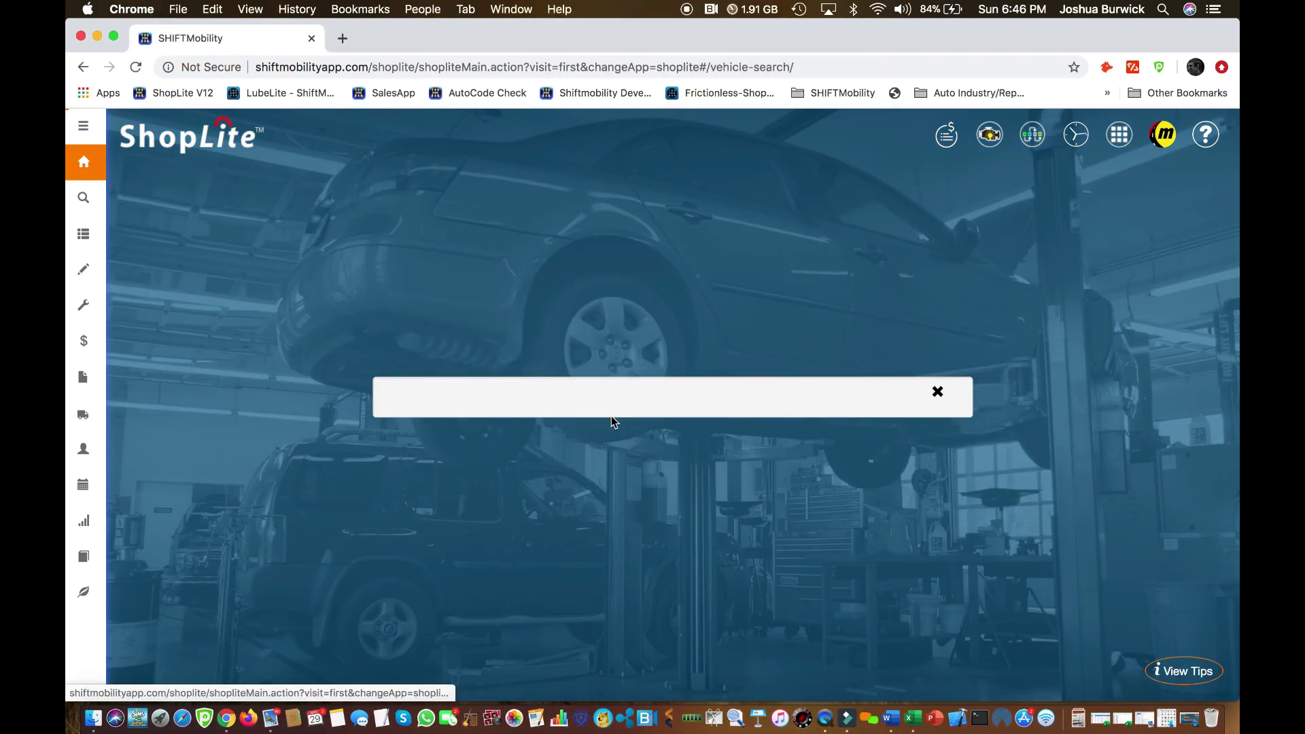
left_click(485, 439)
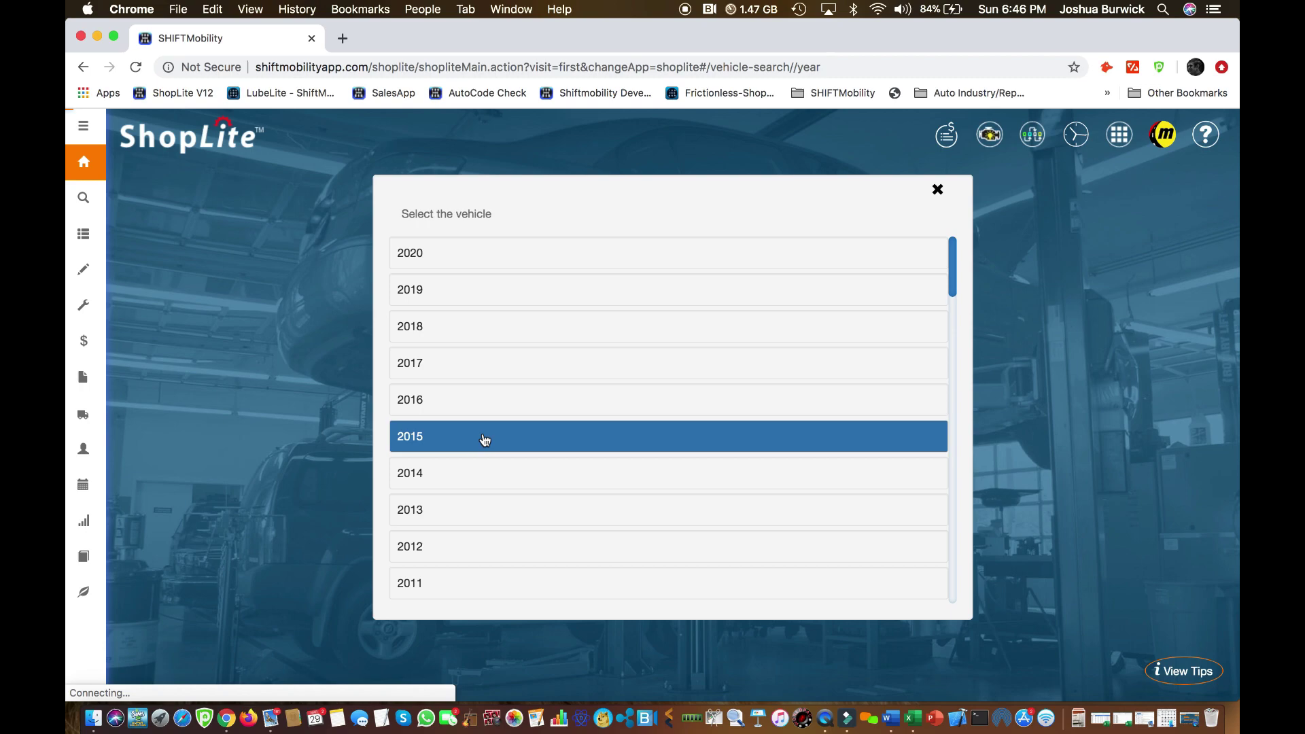
left_click(484, 253)
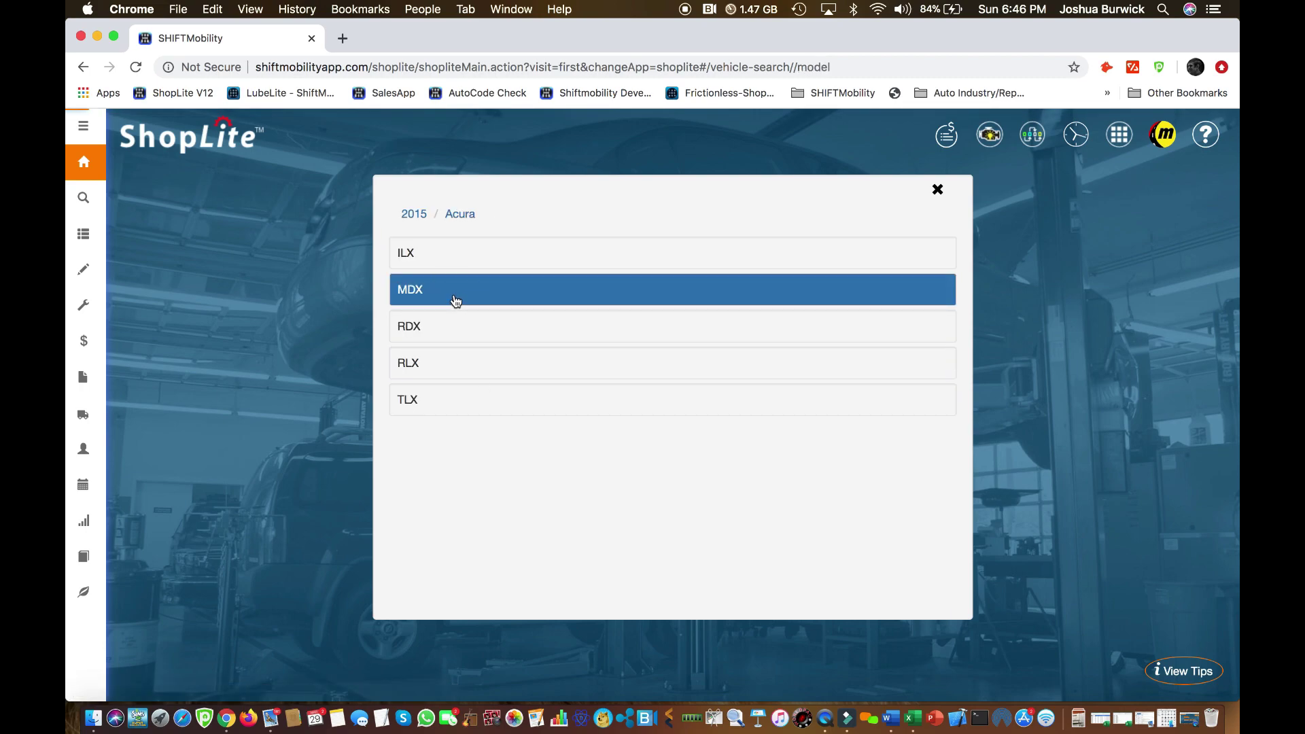
left_click(455, 301)
left_click(429, 261)
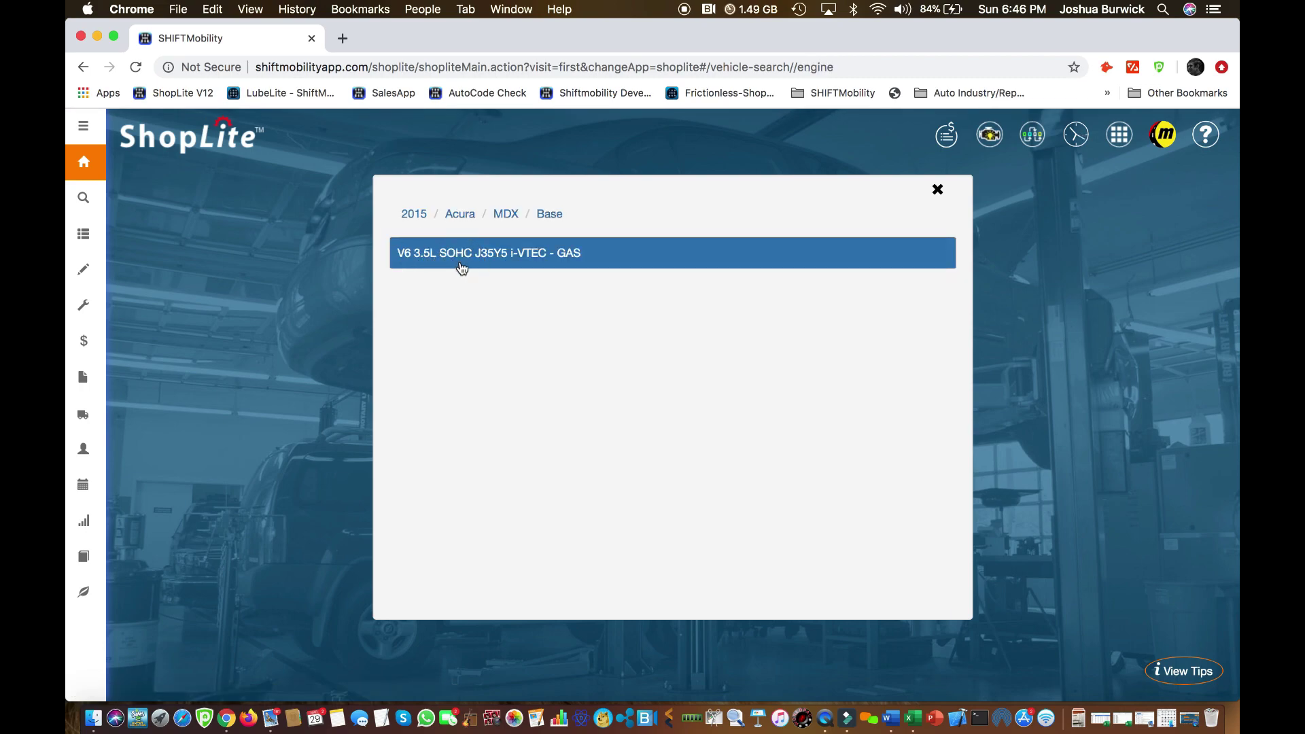
left_click(462, 267)
left_click(644, 402)
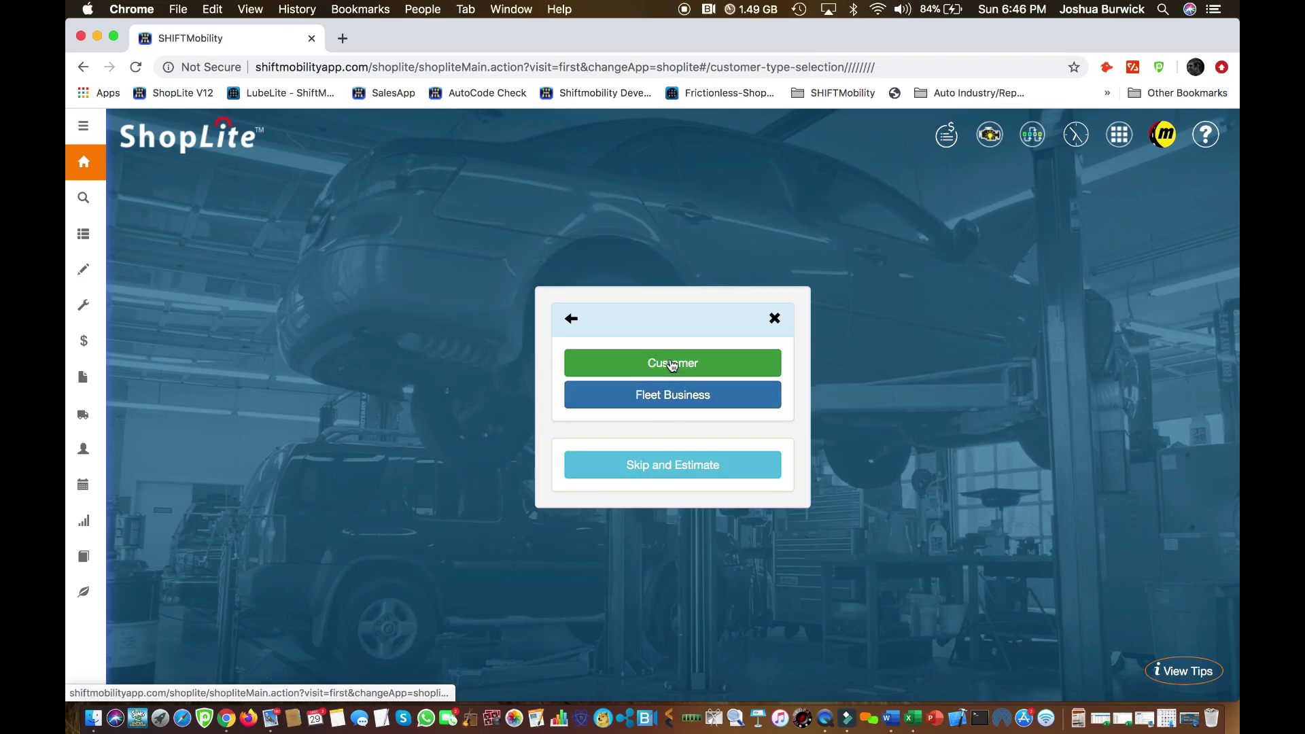
- Save an individual male customer with first name, last name and mobile number, starting an estimate
left_click(669, 366)
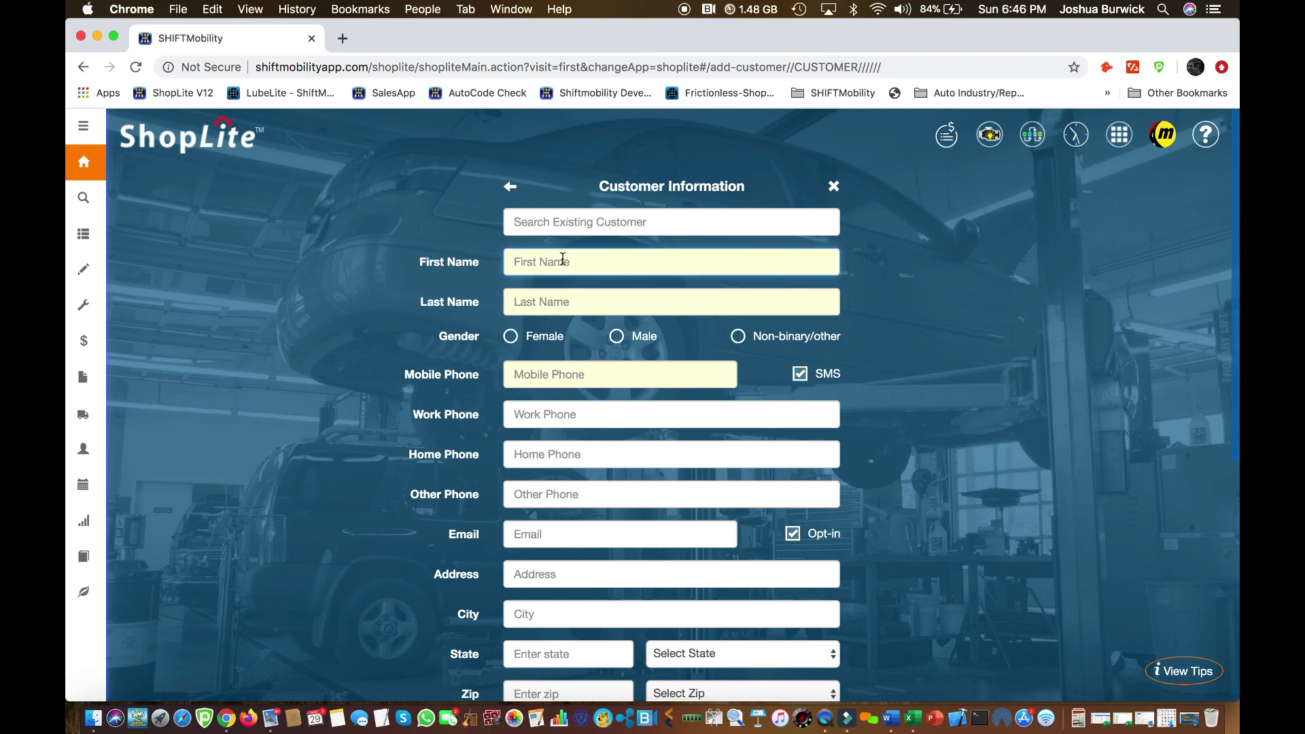
type("Happy")
key("Tab")
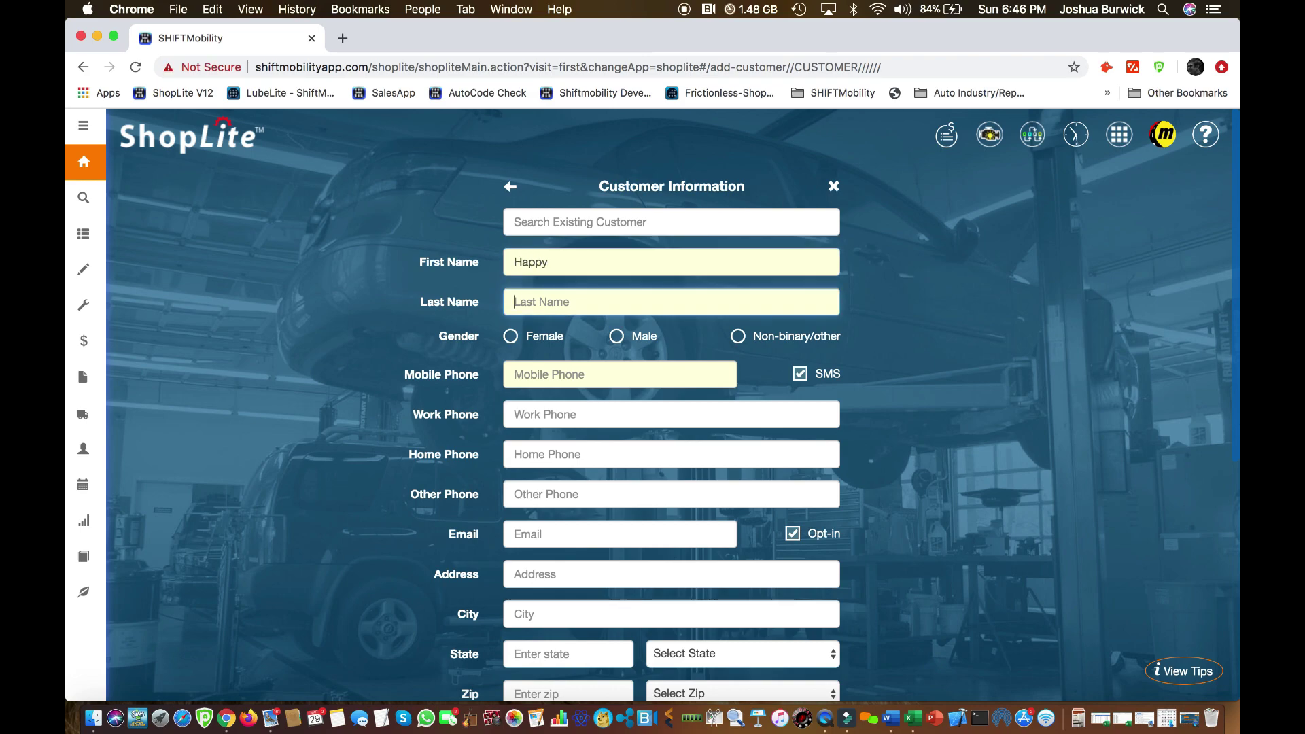
type("Days")
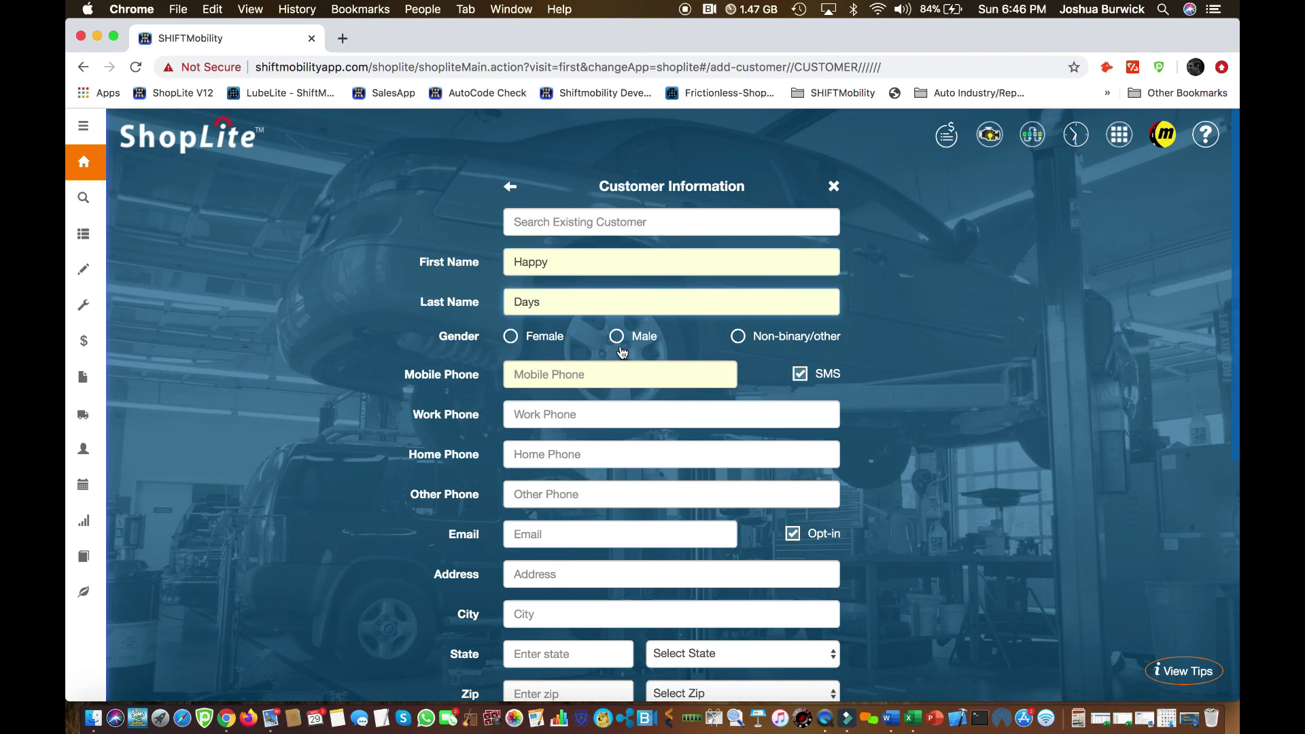
left_click(617, 336)
left_click(588, 369)
type("999888777")
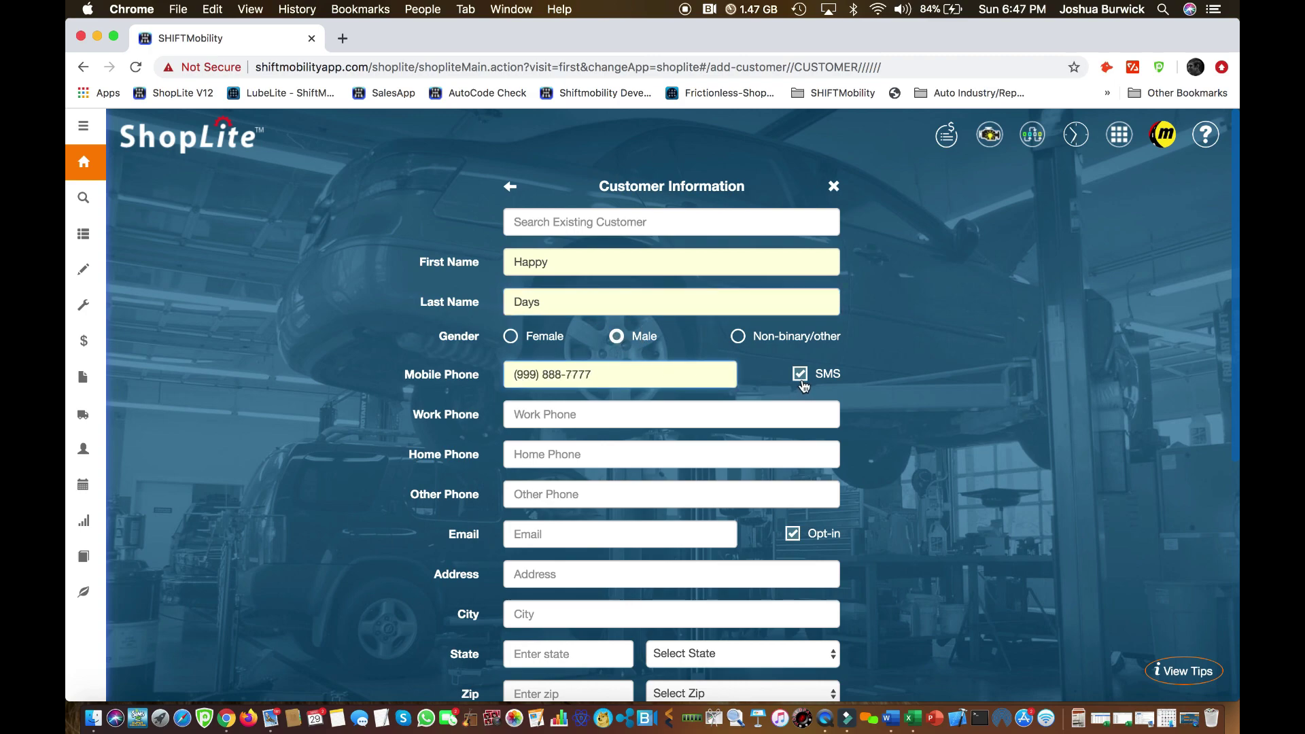
scroll(870, 418, "down", 3)
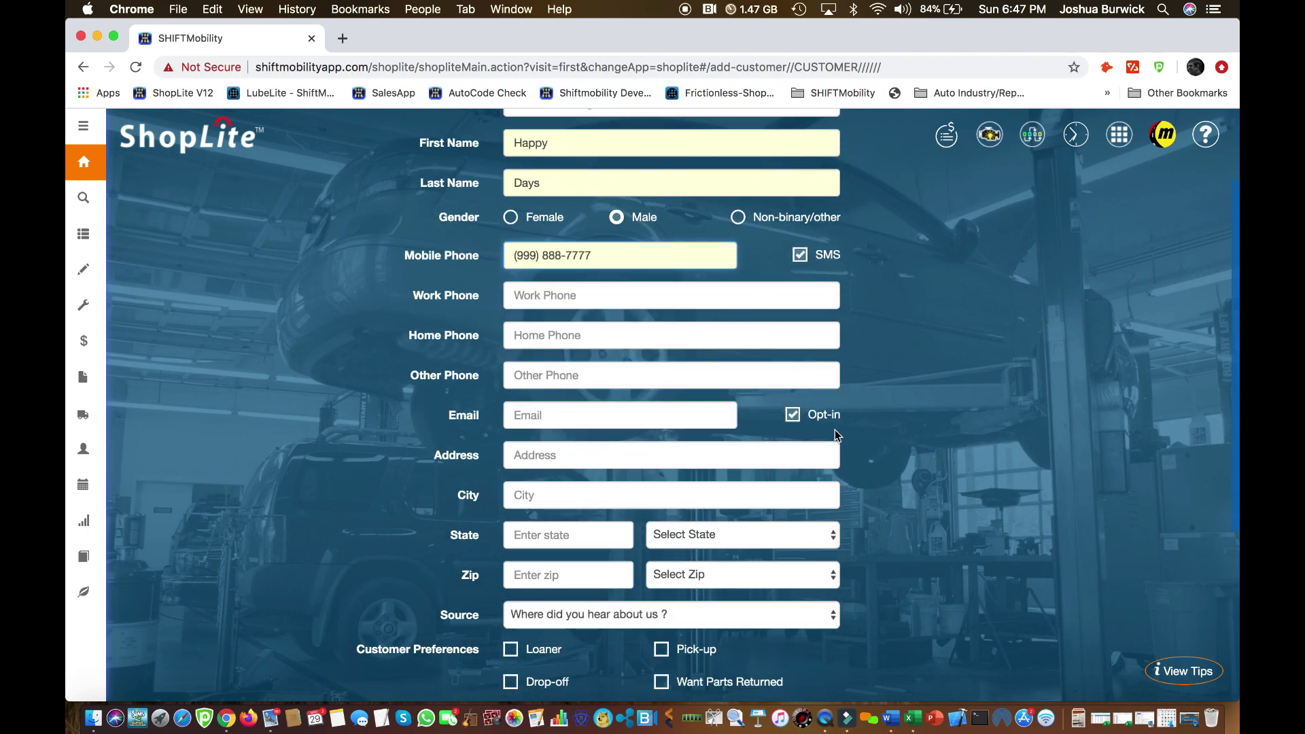
scroll(794, 416, "down", 5)
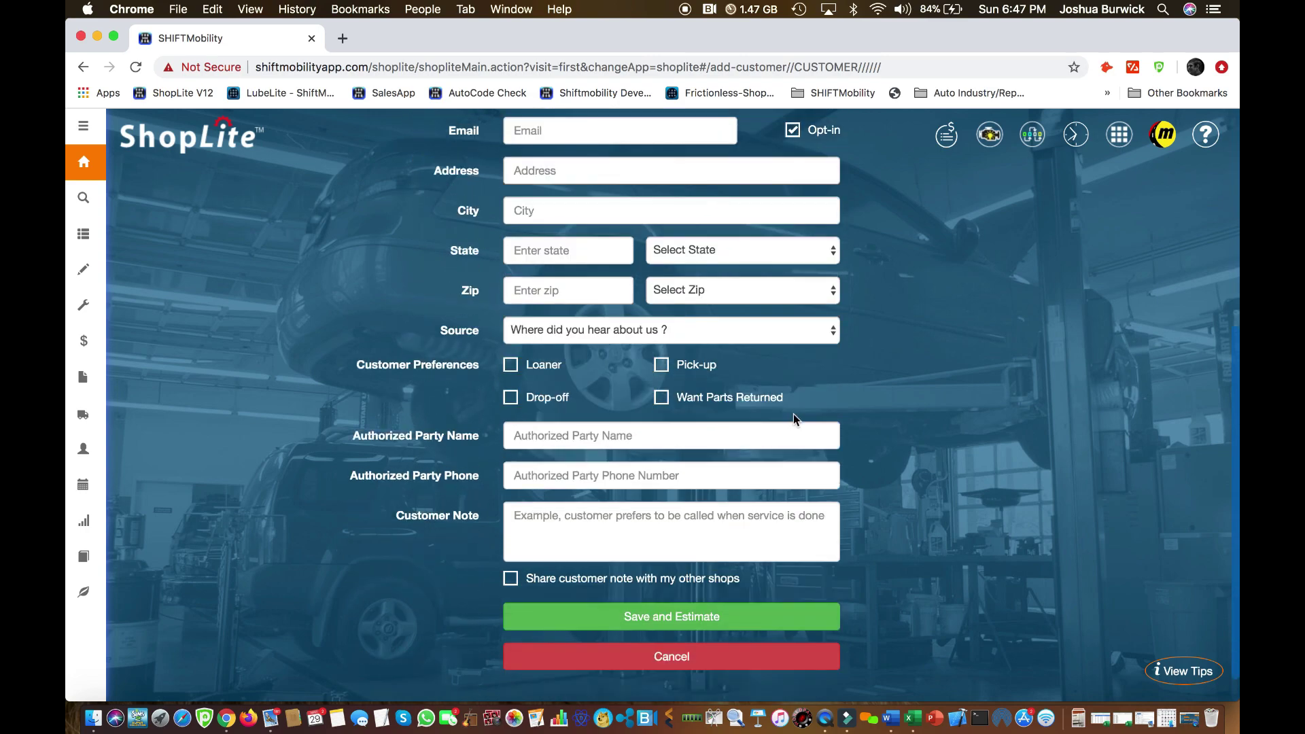
left_click(680, 618)
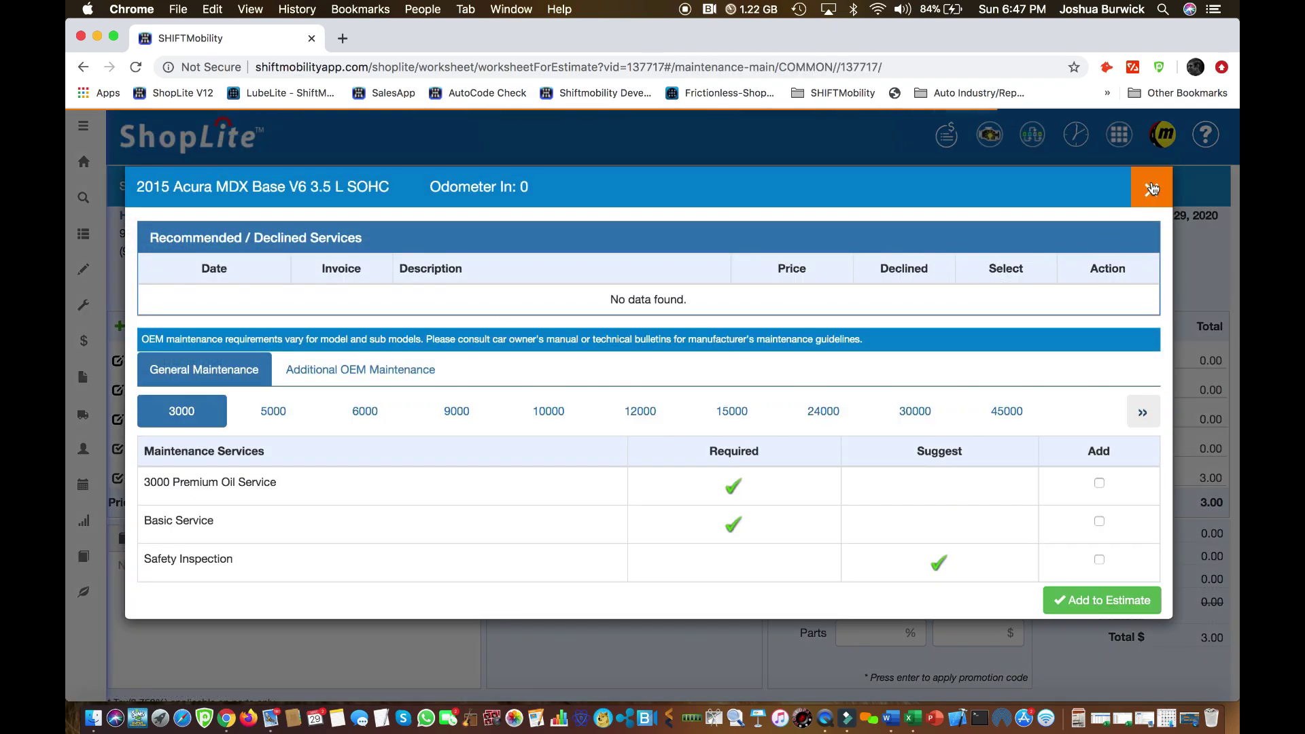
- Add 'Diagnostic package' from My Packages to the estimate as its first line at $135.00
left_click(1151, 190)
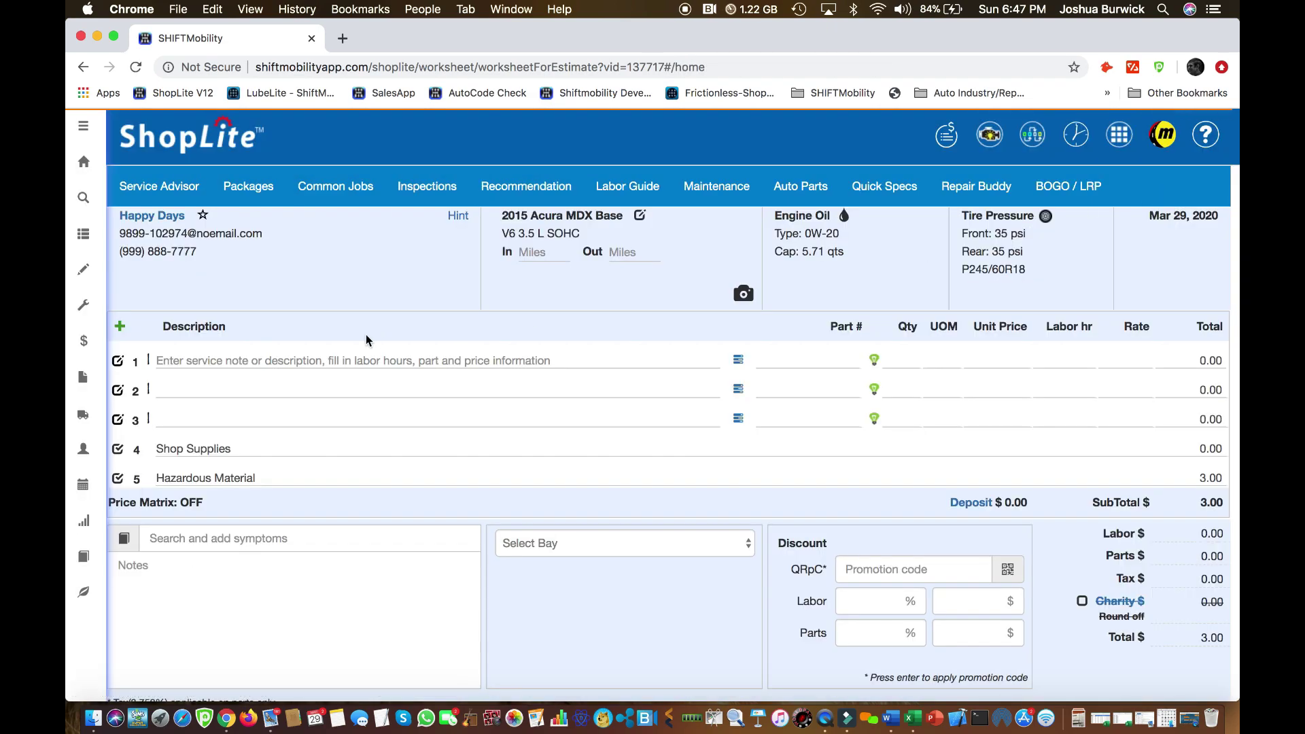
left_click(248, 189)
left_click(450, 198)
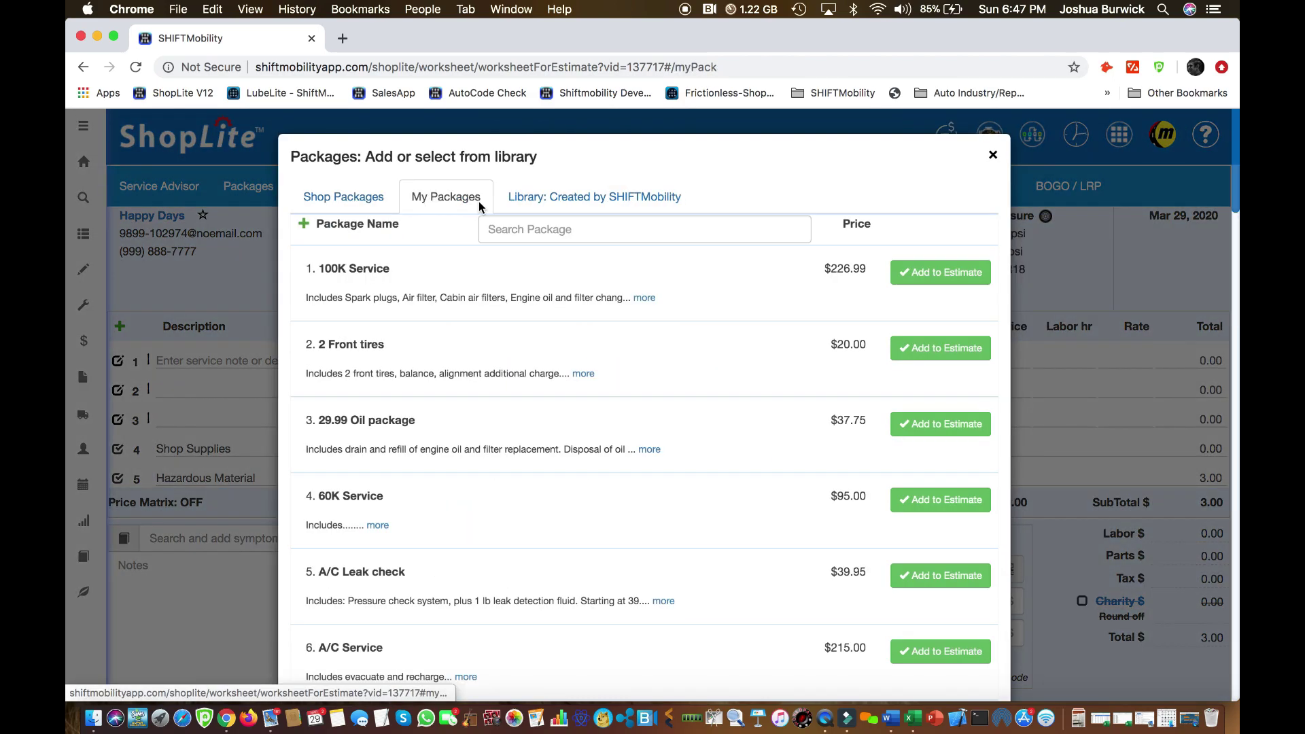
left_click(530, 236)
type("diagn")
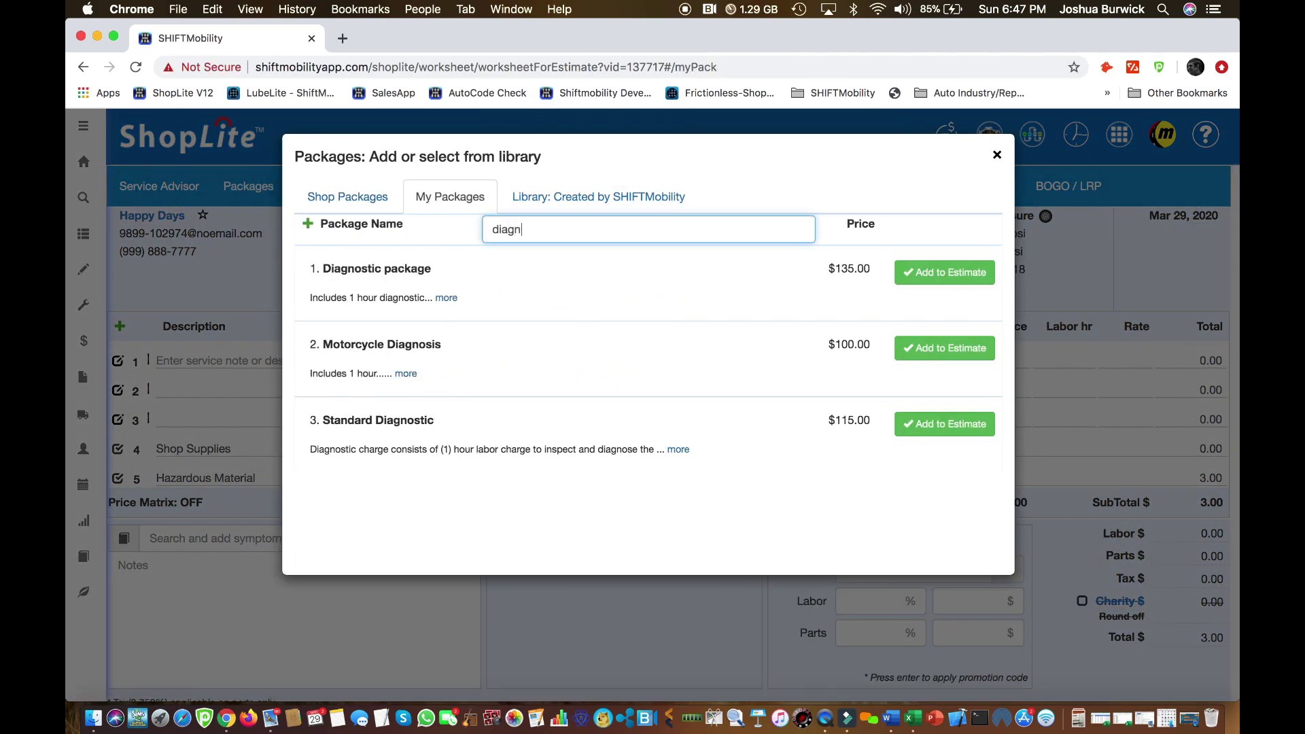
left_click(944, 272)
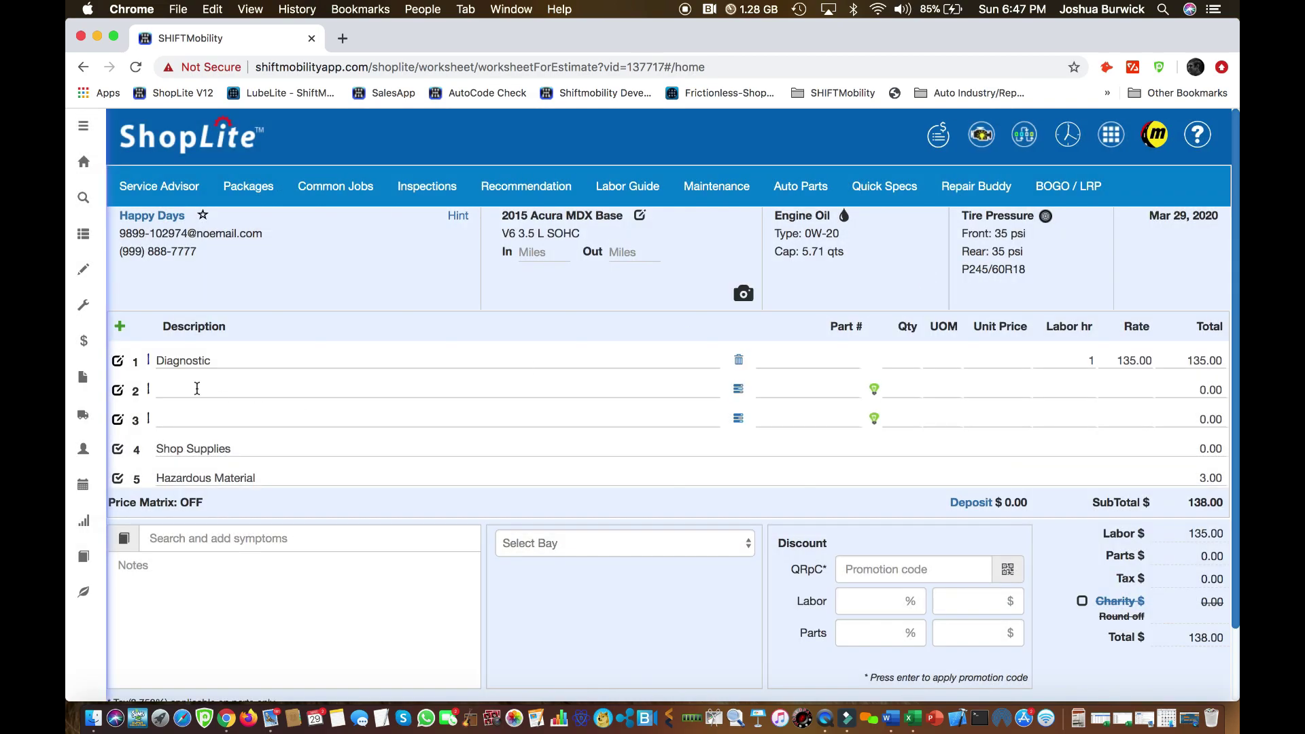
- Describe row 2 as 'Labor line' and row 3 as 'Parts Line'
left_click(181, 387)
type("K")
key("BackSpace")
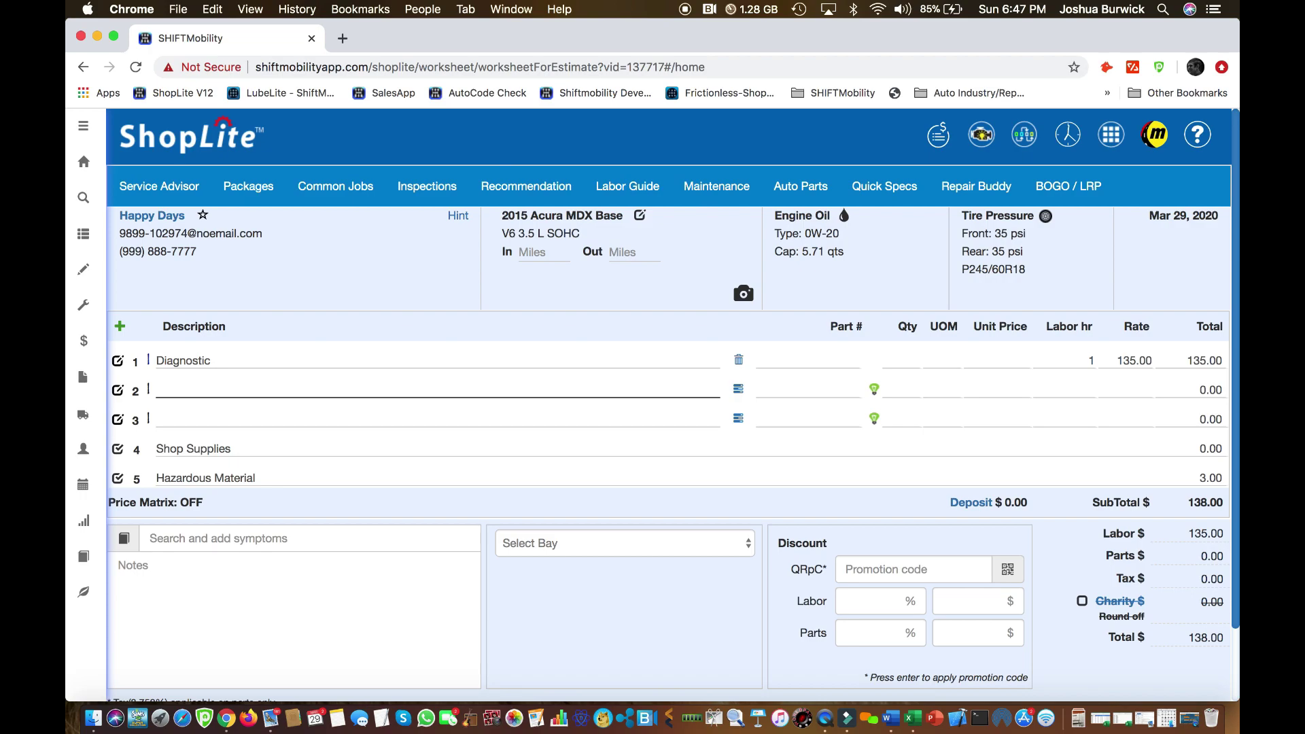
type("Labor line")
left_click(194, 418)
type("Parts Line")
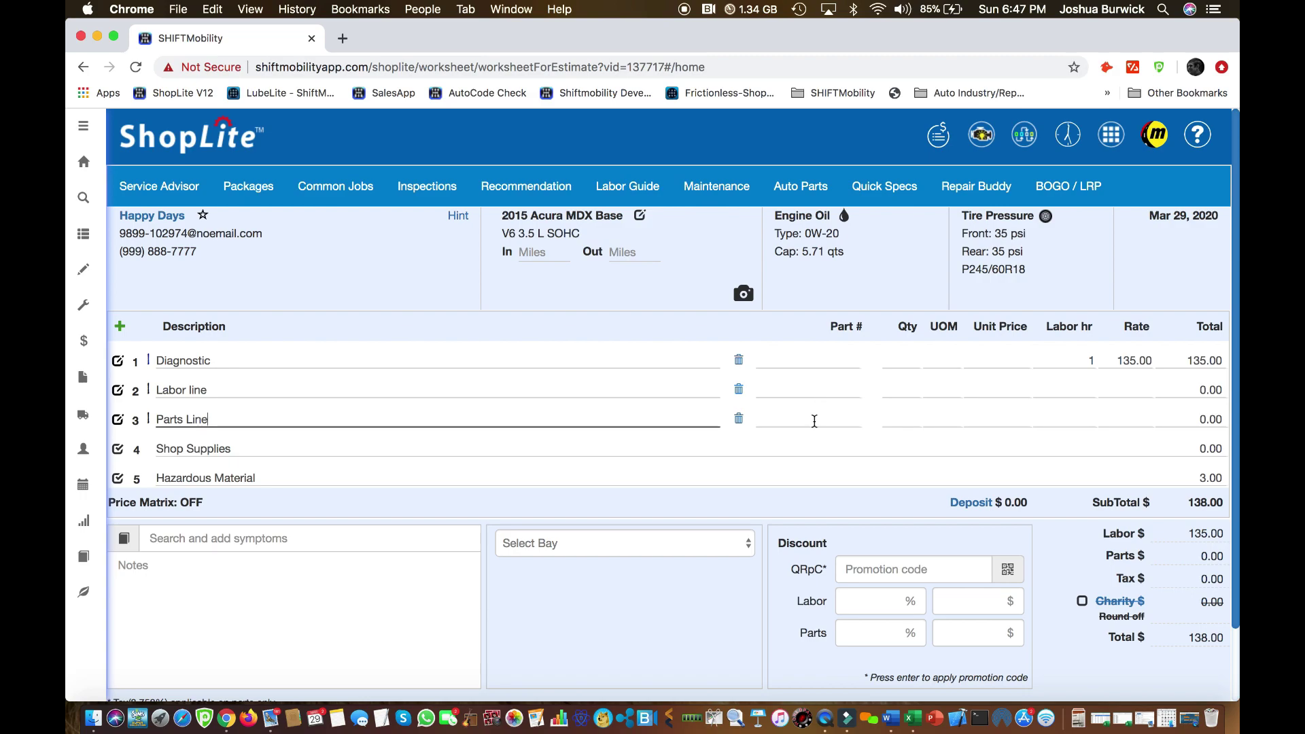
- Give the Parts Line part number A1233, quantity 1, unit price 12.00
left_click(814, 420)
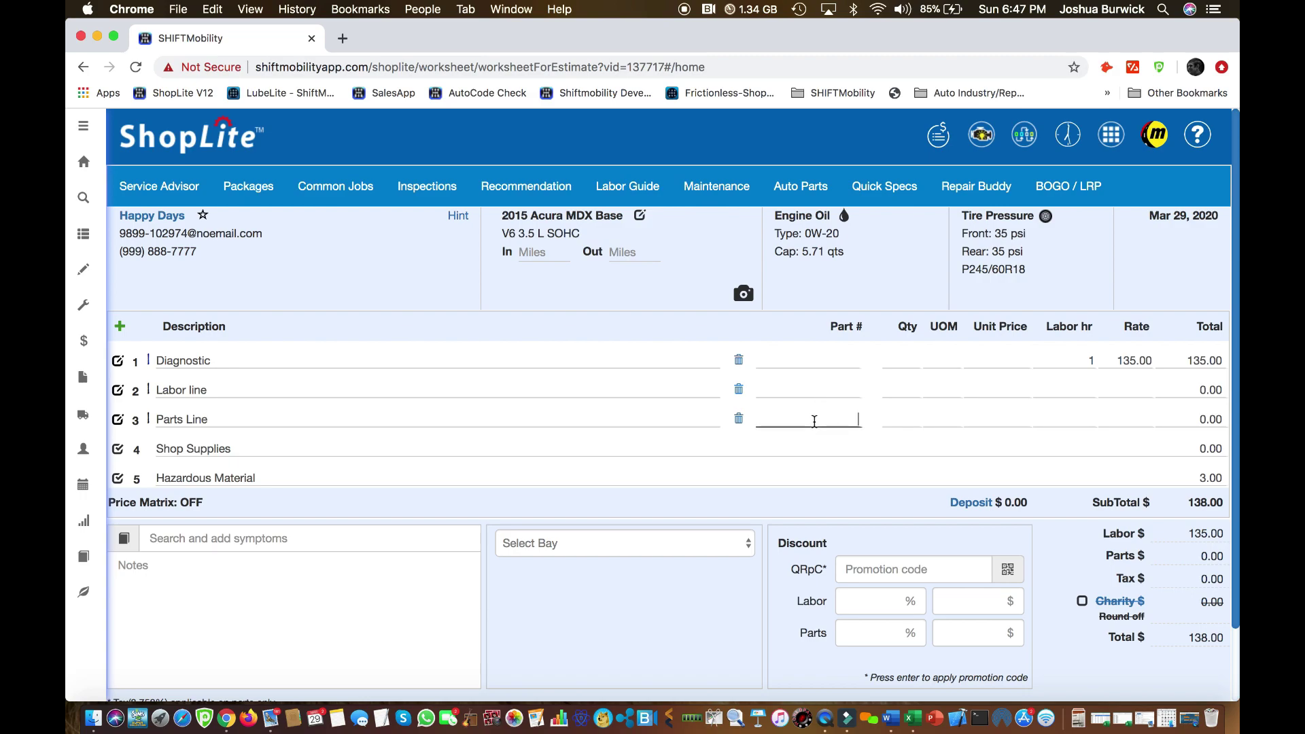
type("A1233")
left_click(895, 419)
type("1")
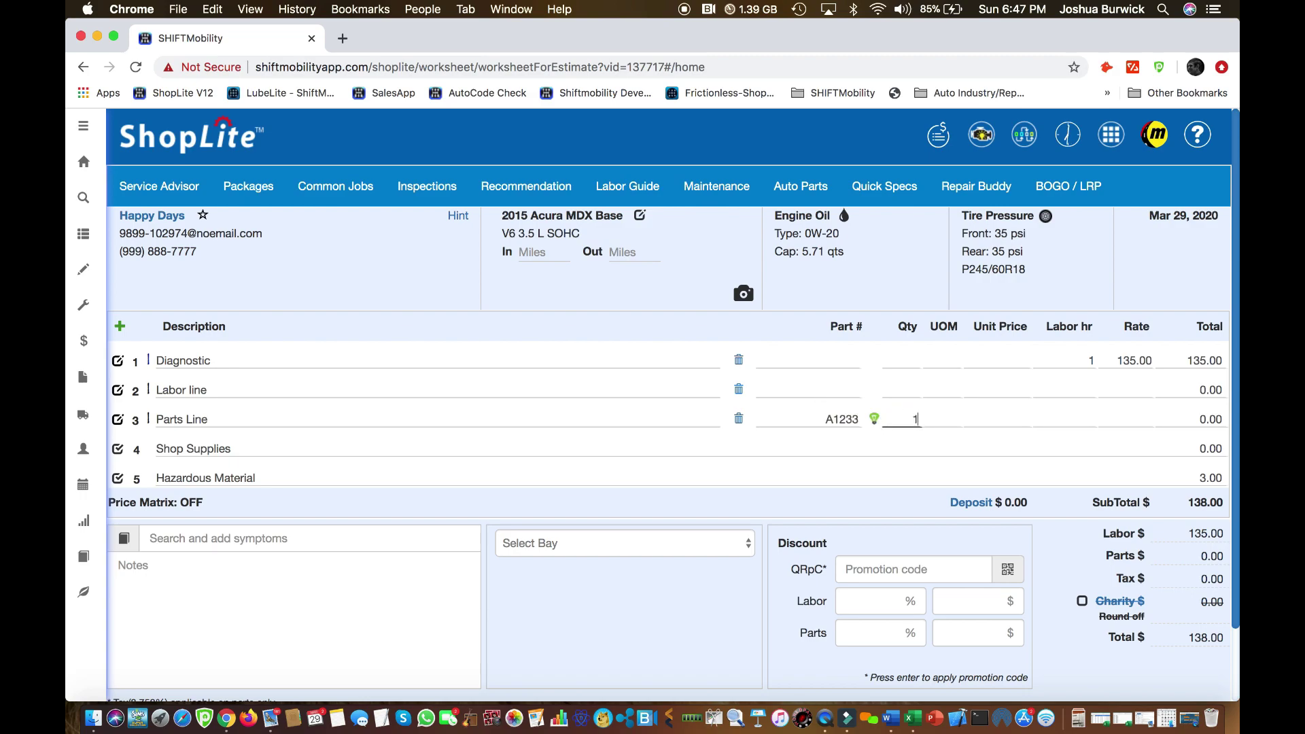
left_click(1016, 424)
type("12.00")
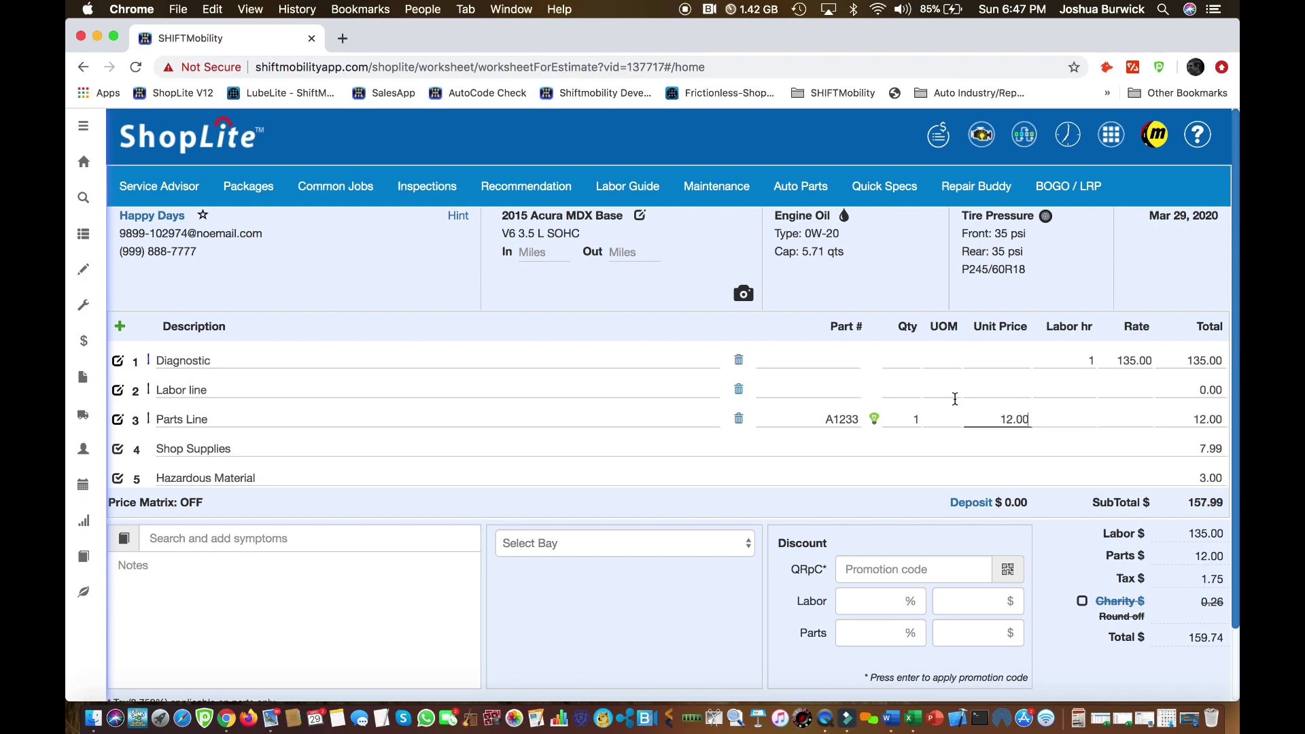
- Set the Labor line to 2 hours at a rate of 135
left_click(1066, 386)
type("2")
left_click(1126, 386)
type("135")
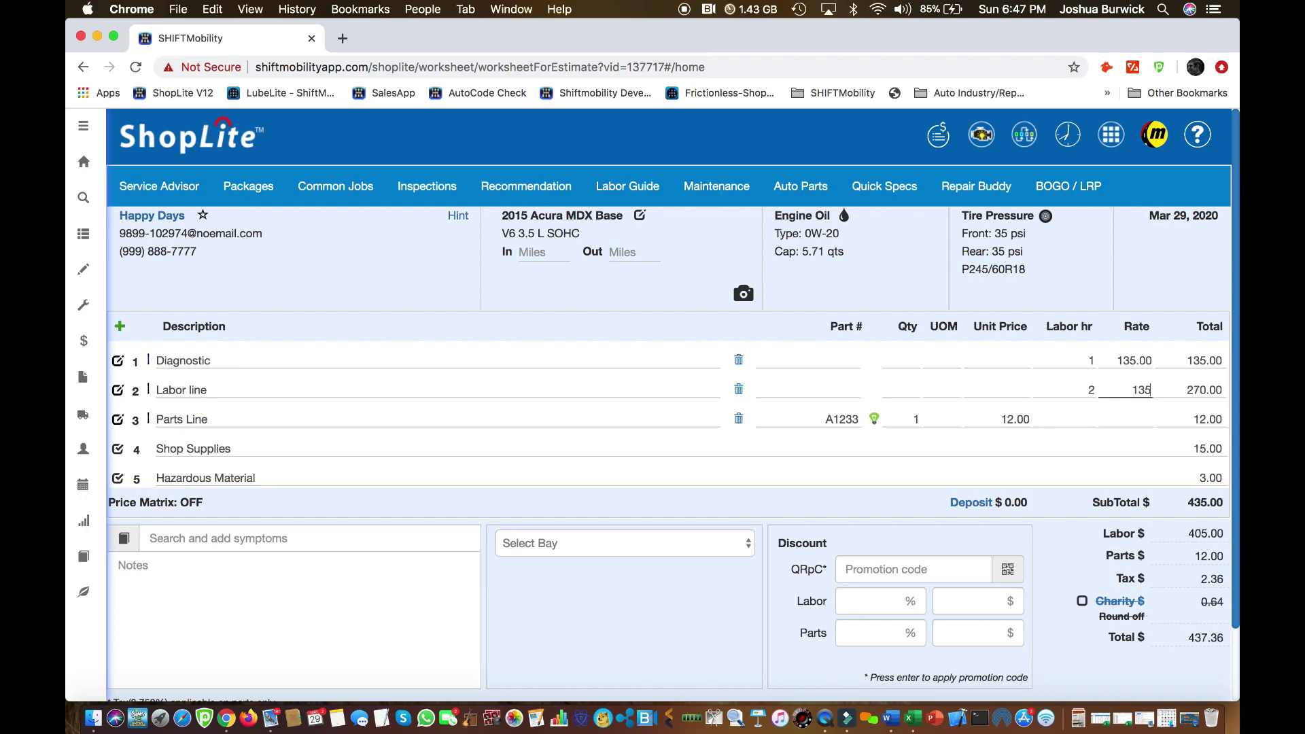
left_click(1027, 462)
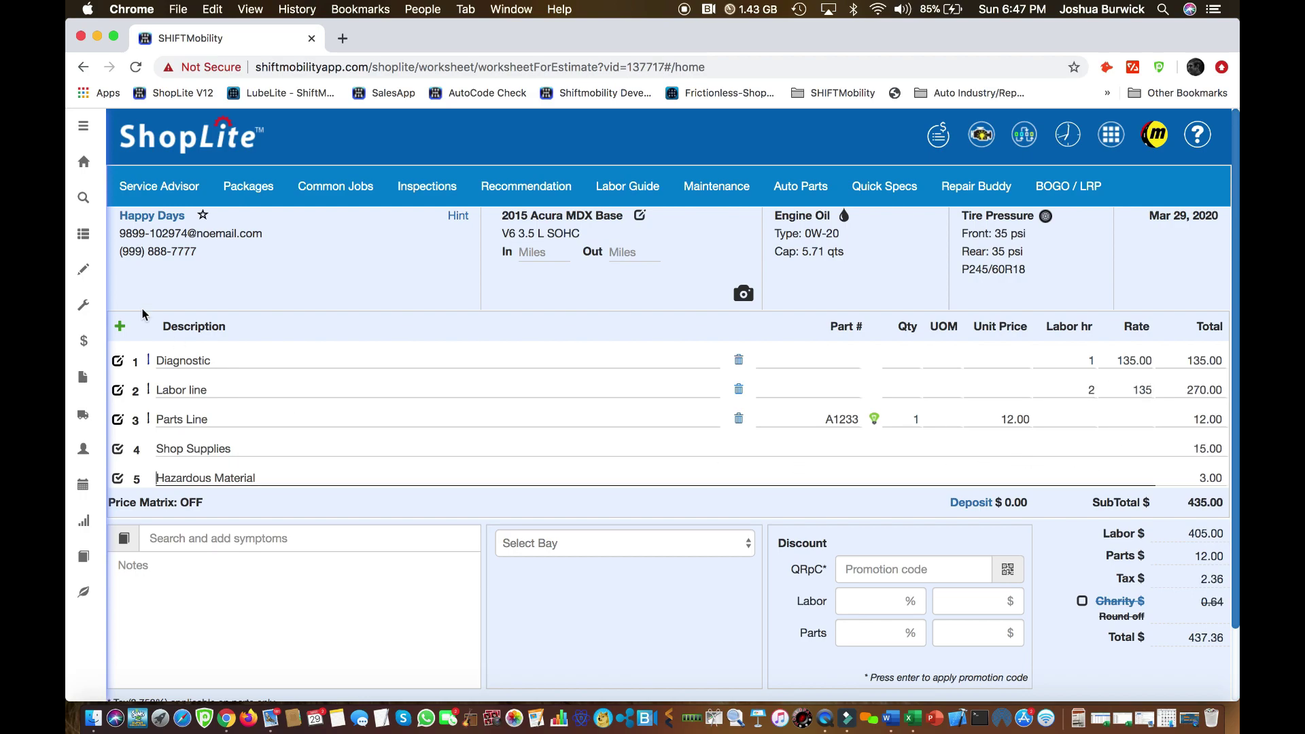
- Insert three blank lines into the estimate
left_click(121, 327)
left_click(120, 327)
left_click(120, 328)
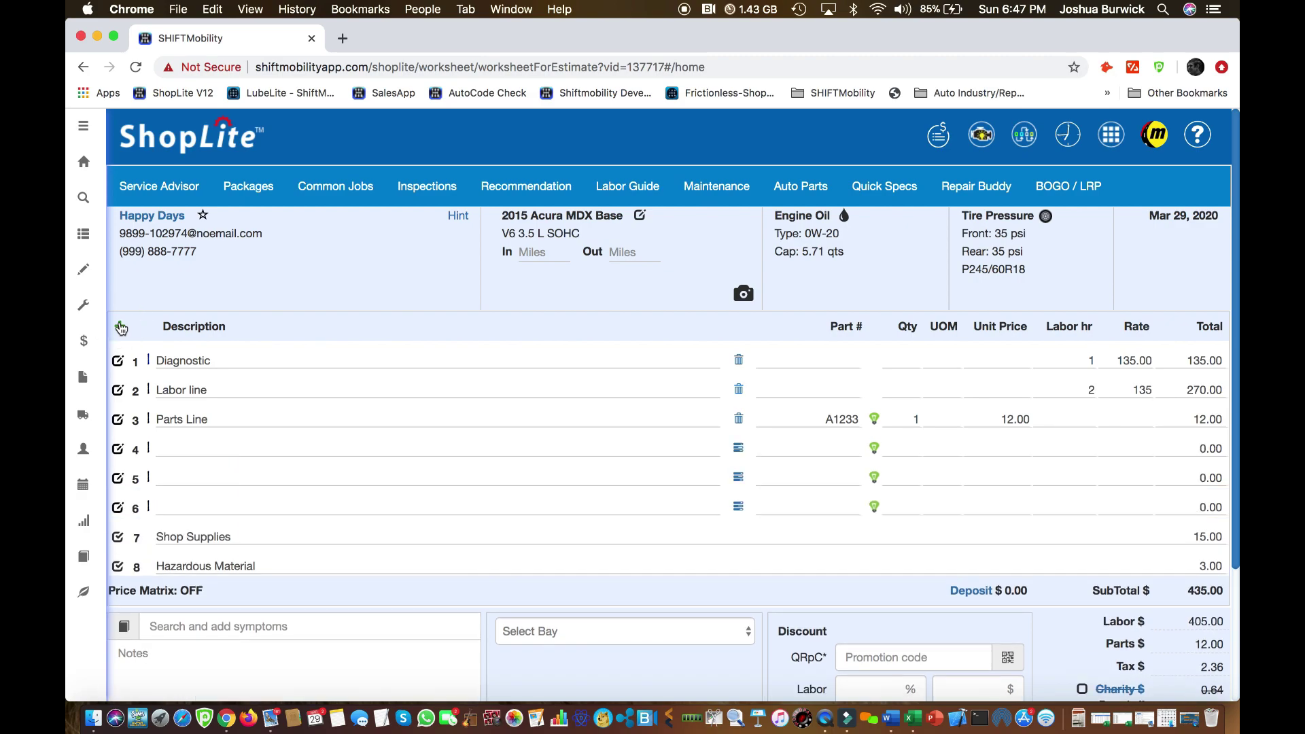
- Set the Parts Line purchase cost to 5.00 in Edit Invoice and update it
left_click(117, 420)
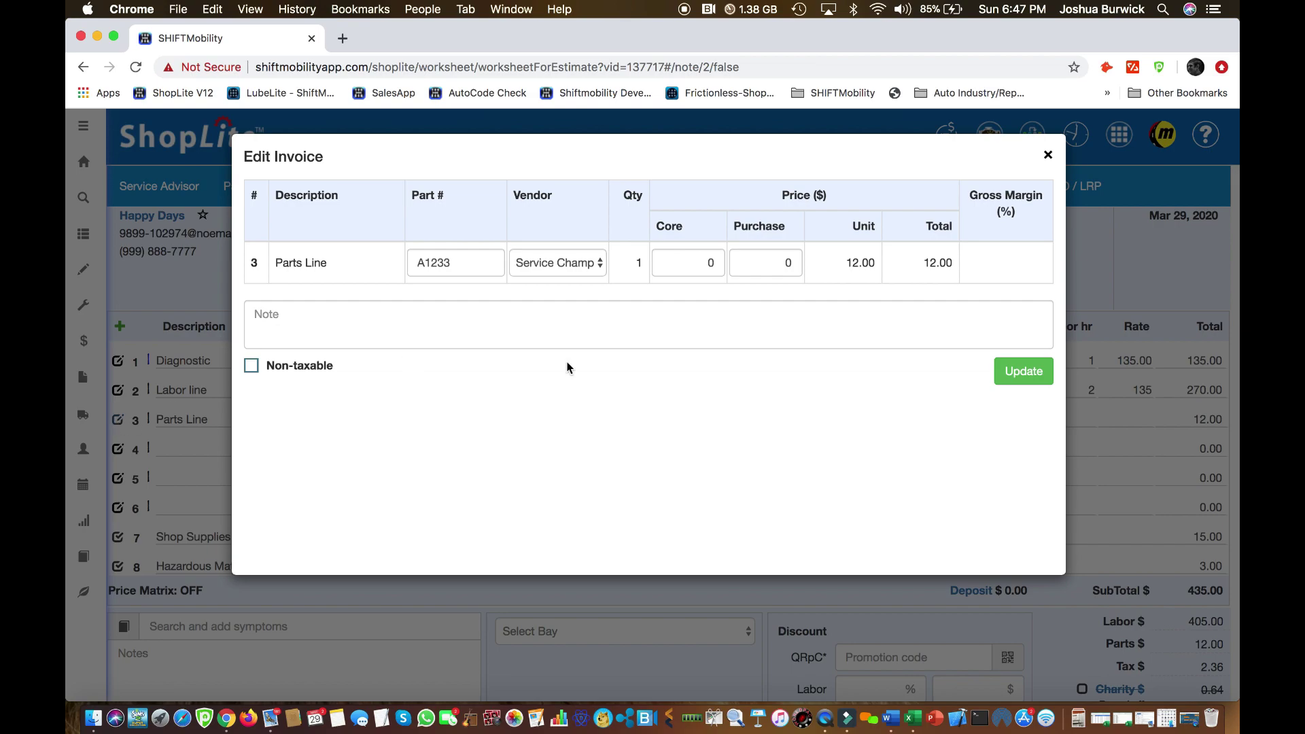
left_click(767, 263)
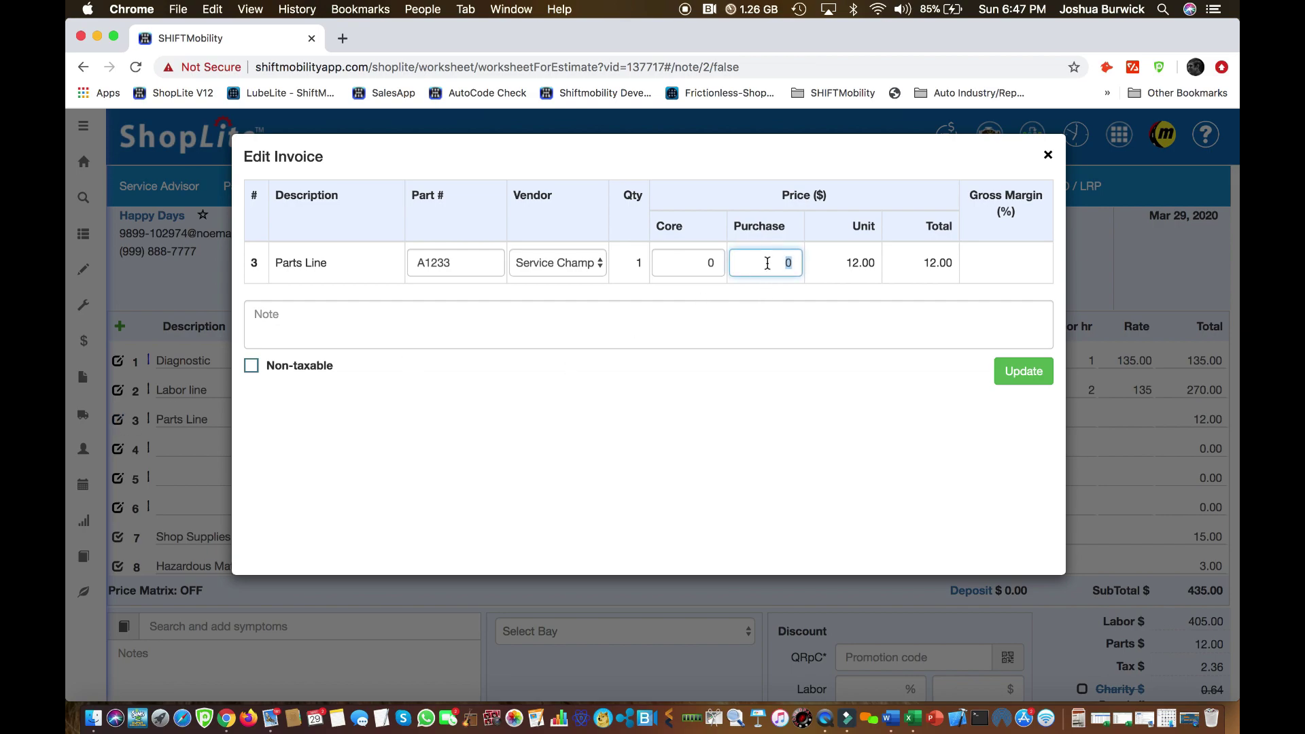
type("5.00")
left_click(1025, 371)
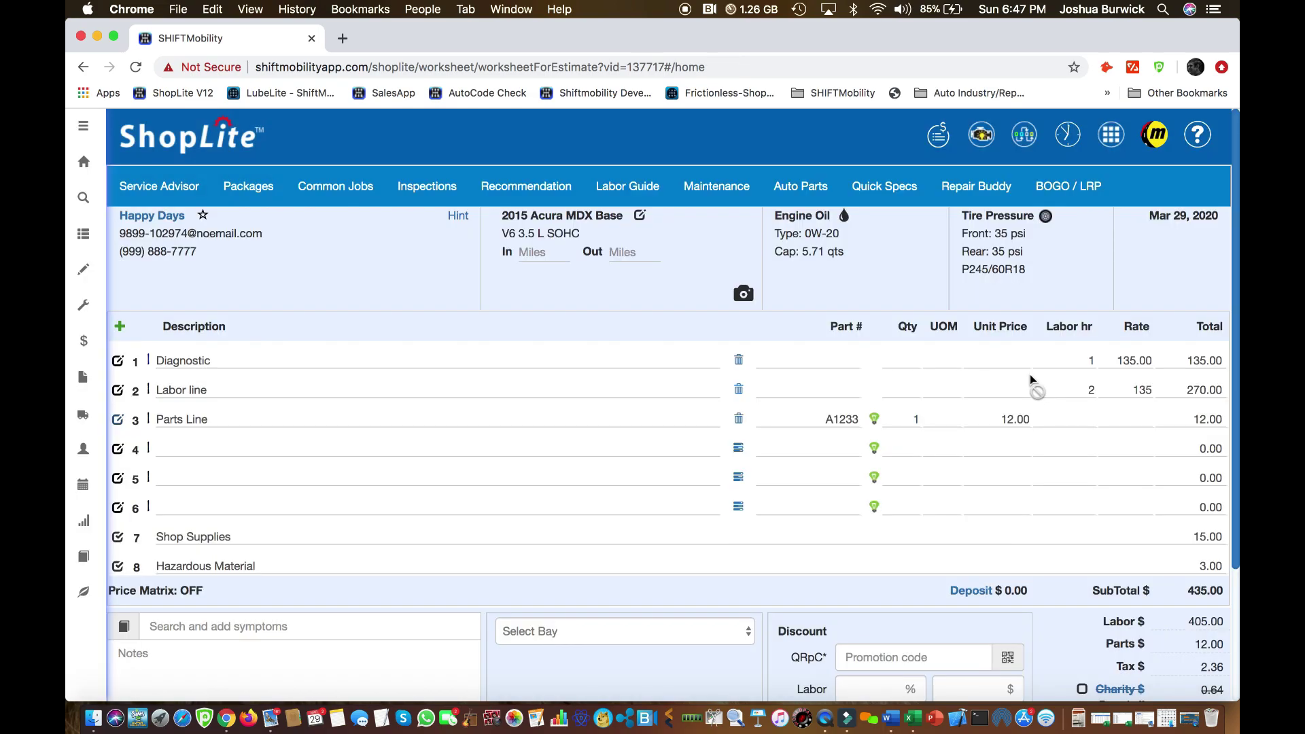
- Save the 2015 Acura MDX estimate, totalling $437.36
scroll(1043, 449, "down", 5)
left_click(1198, 653)
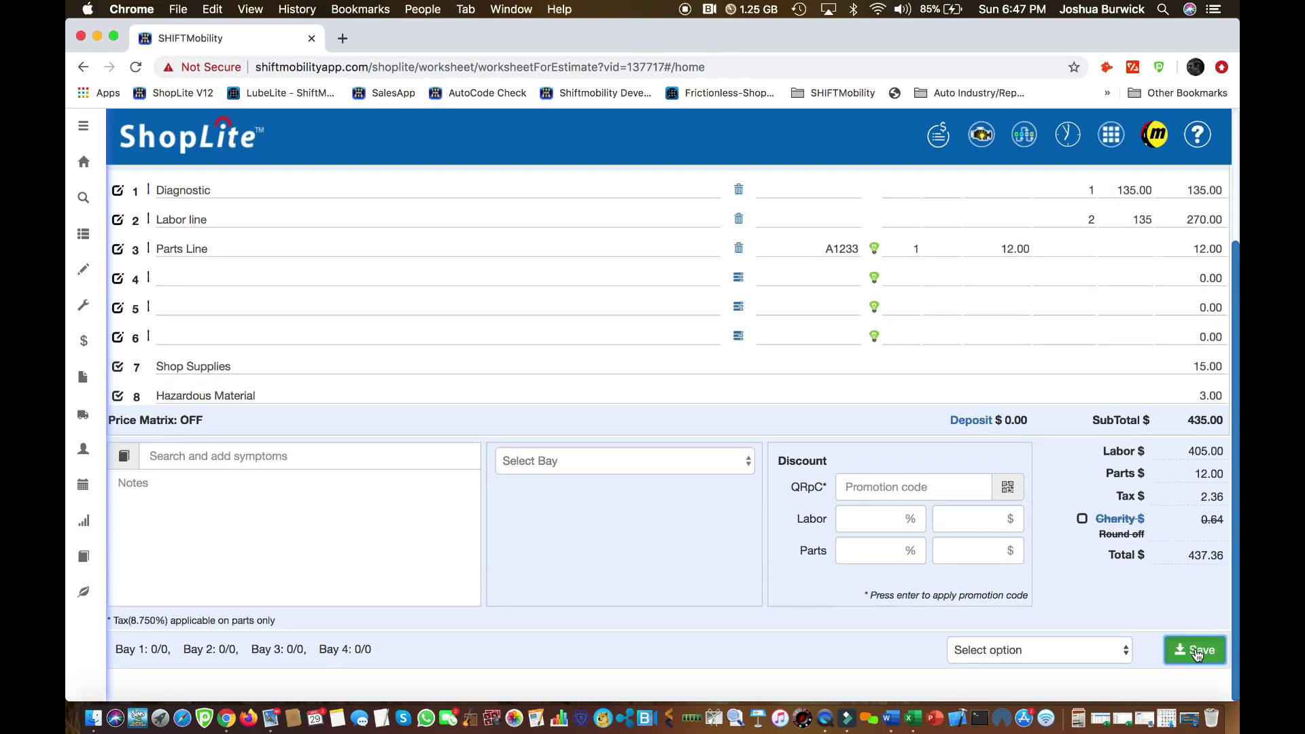